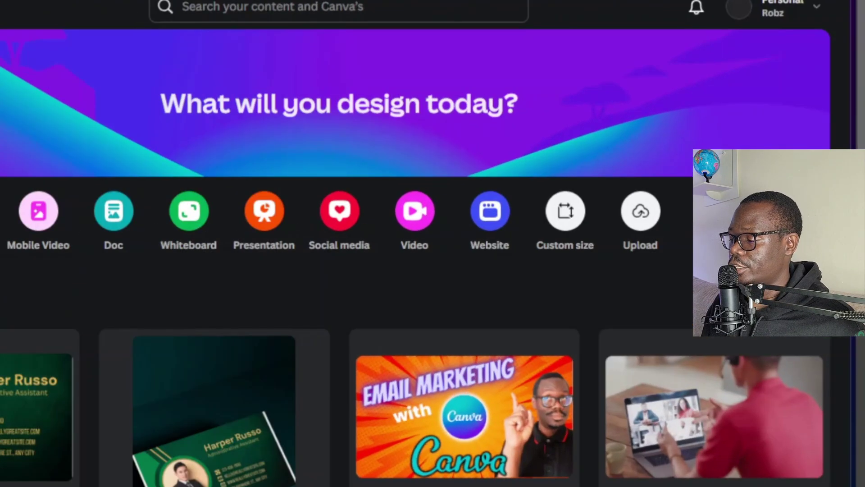
Create a blank custom-size design of 500 × 812 px.
{"action": "left_click", "coordinate": [565, 211]}
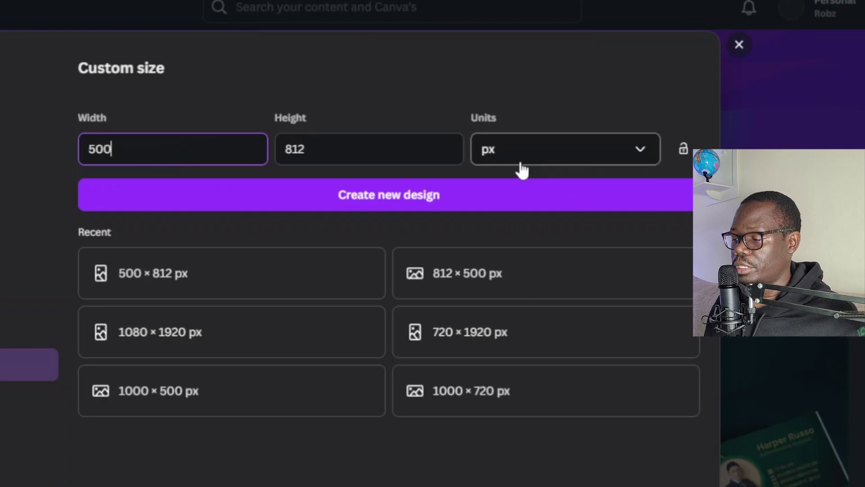
{"action": "left_click", "coordinate": [391, 203]}
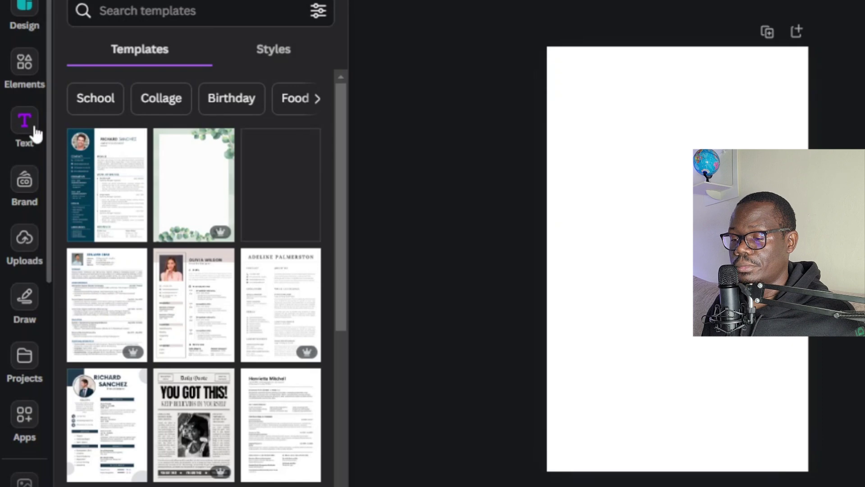
Add the purple "ivy & brie beauty tips & tricks" font combination to the blank page.
{"action": "left_click", "coordinate": [25, 132]}
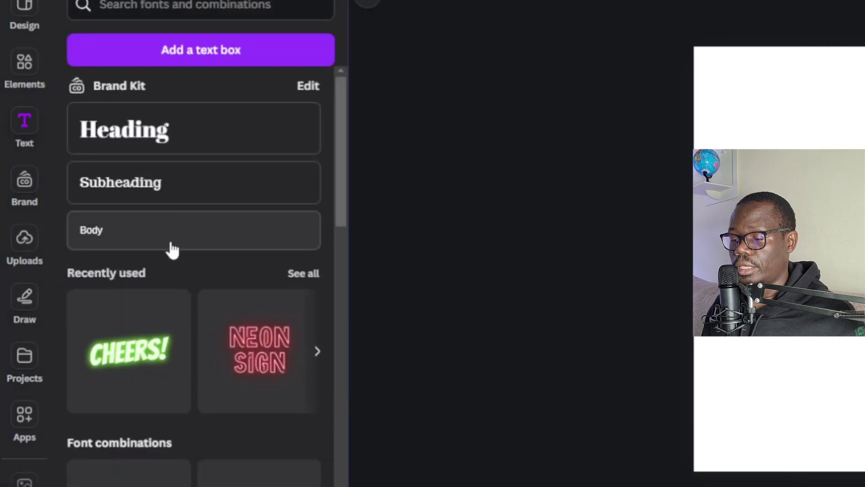
{"action": "scroll", "coordinate": [171, 247], "scroll_direction": "down", "scroll_amount": 10}
{"action": "scroll", "coordinate": [168, 268], "scroll_direction": "down", "scroll_amount": 8}
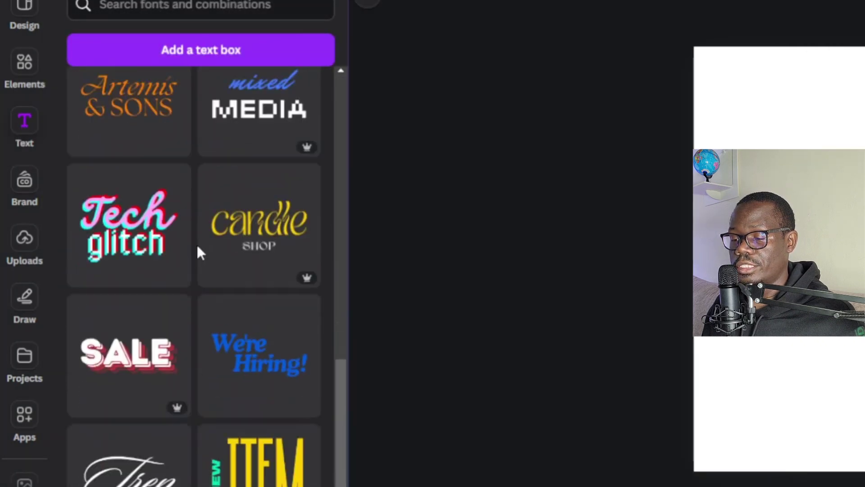
{"action": "scroll", "coordinate": [199, 243], "scroll_direction": "down", "scroll_amount": 3}
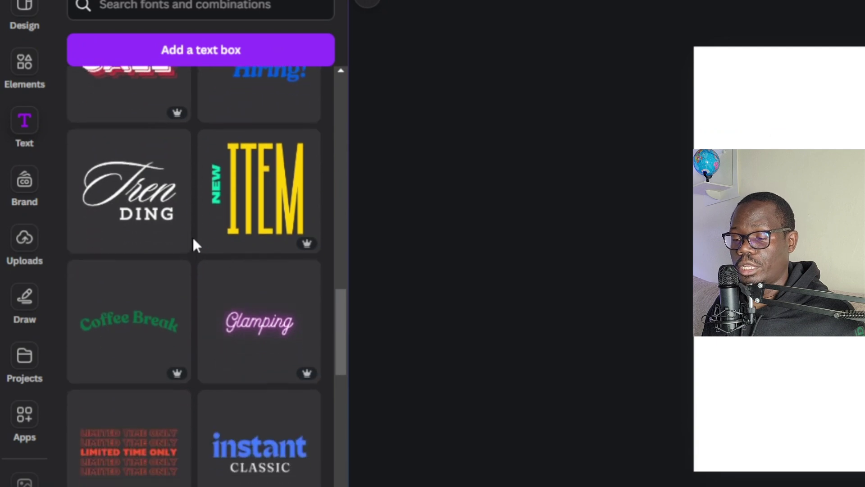
{"action": "scroll", "coordinate": [212, 221], "scroll_direction": "down", "scroll_amount": 4}
{"action": "scroll", "coordinate": [199, 234], "scroll_direction": "down", "scroll_amount": 10}
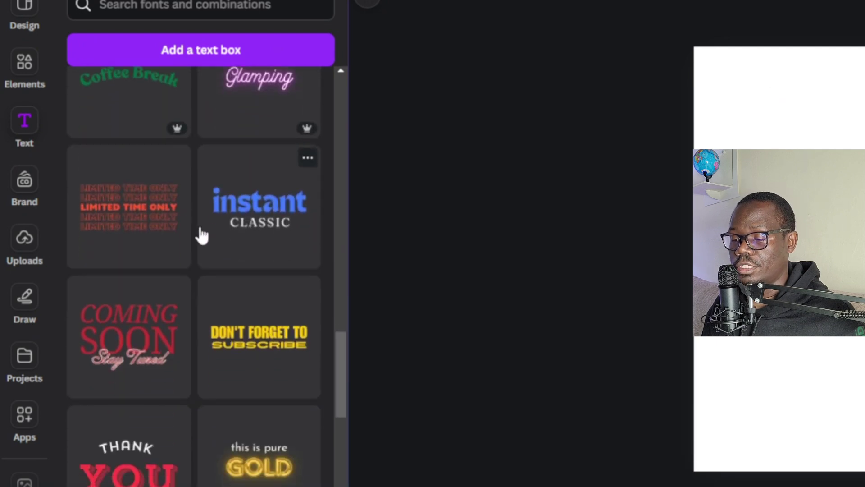
{"action": "left_click", "coordinate": [262, 241]}
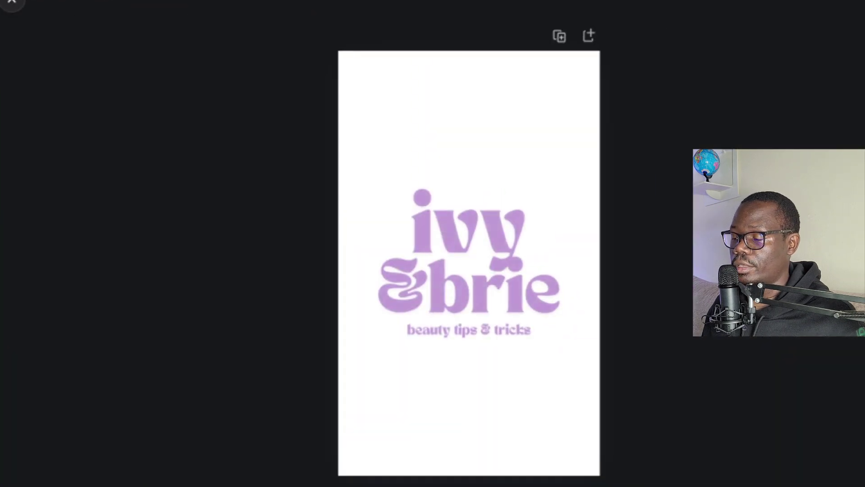
{"action": "left_click", "coordinate": [740, 283]}
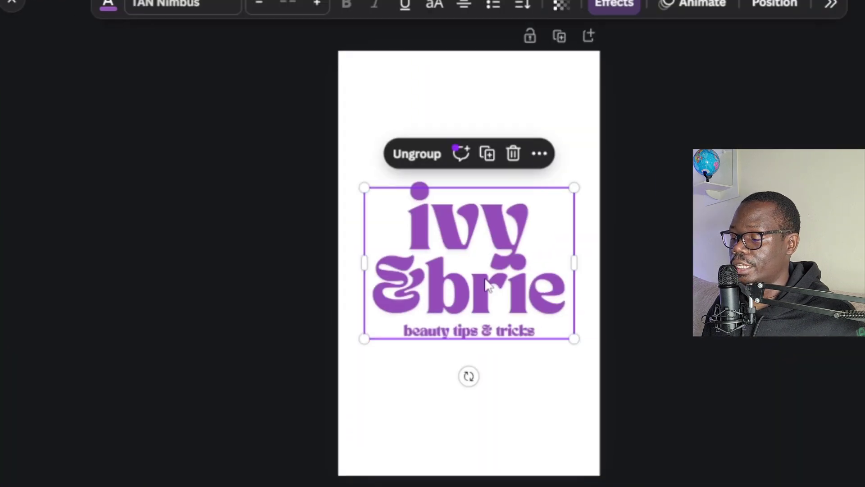
Ungroup the font combination and move the "ivy" text up, centred near the top of the page.
{"action": "left_click", "coordinate": [420, 154]}
{"action": "left_click", "coordinate": [514, 376]}
{"action": "left_click_drag", "start_coordinate": [467, 221], "coordinate": [458, 123]}
{"action": "left_click_drag", "start_coordinate": [565, 165], "coordinate": [517, 153]}
{"action": "left_click_drag", "start_coordinate": [435, 118], "coordinate": [468, 126]}
Replace "ivy" with "My Fitness Program", shrink it to about size 26.5 and widen its box to fit two lines.
{"action": "double_click", "coordinate": [468, 125]}
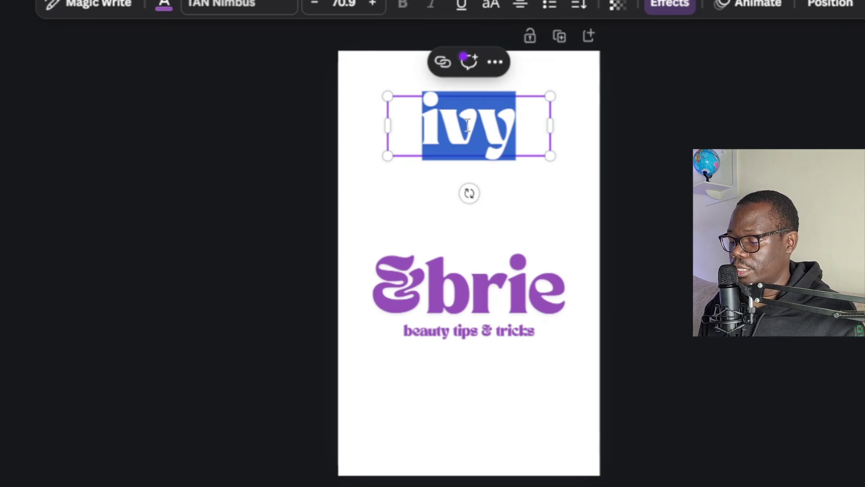
{"action": "type", "text": "My Fitn"}
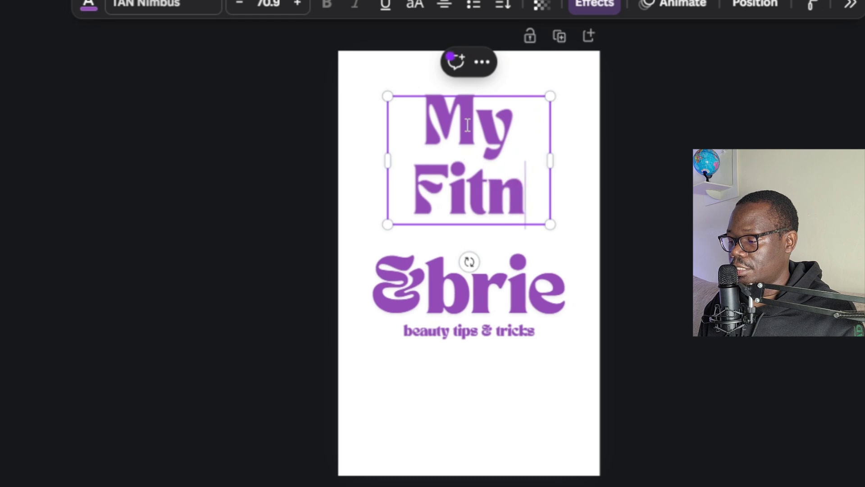
{"action": "type", "text": "ess Program"}
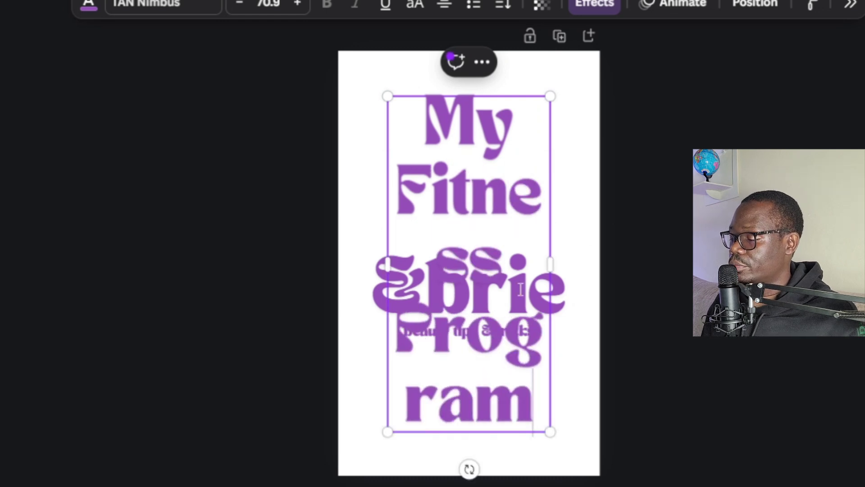
{"action": "left_click_drag", "start_coordinate": [545, 435], "coordinate": [451, 222]}
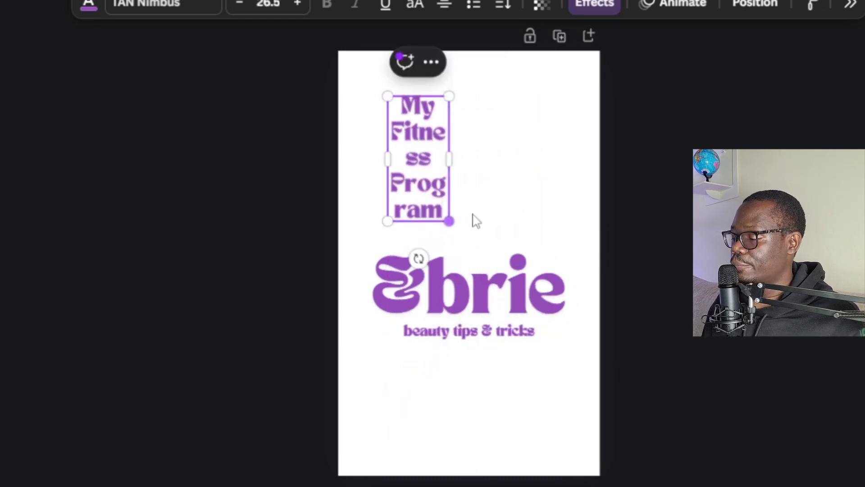
{"action": "left_click_drag", "start_coordinate": [450, 162], "coordinate": [546, 162]}
Delete the "&brie" text and move the "beauty tips & tricks" line down to the lower part of the page.
{"action": "left_click", "coordinate": [498, 295]}
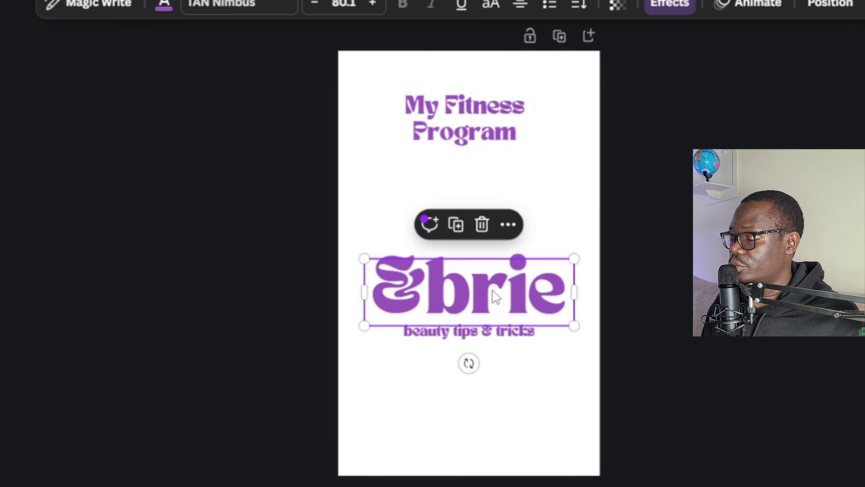
{"action": "left_click", "coordinate": [491, 228]}
{"action": "left_click", "coordinate": [493, 335]}
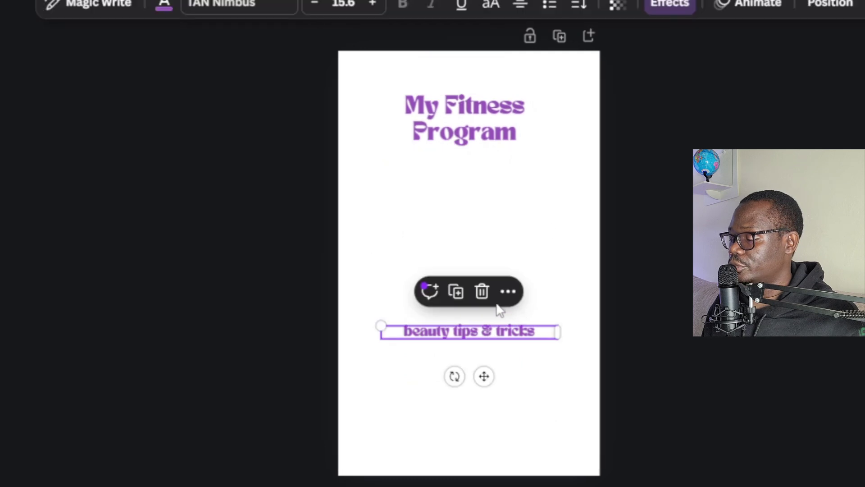
{"action": "left_click_drag", "start_coordinate": [481, 335], "coordinate": [478, 401]}
Enlarge the "My Fitness Program" title to about font size 44.4.
{"action": "left_click", "coordinate": [520, 153]}
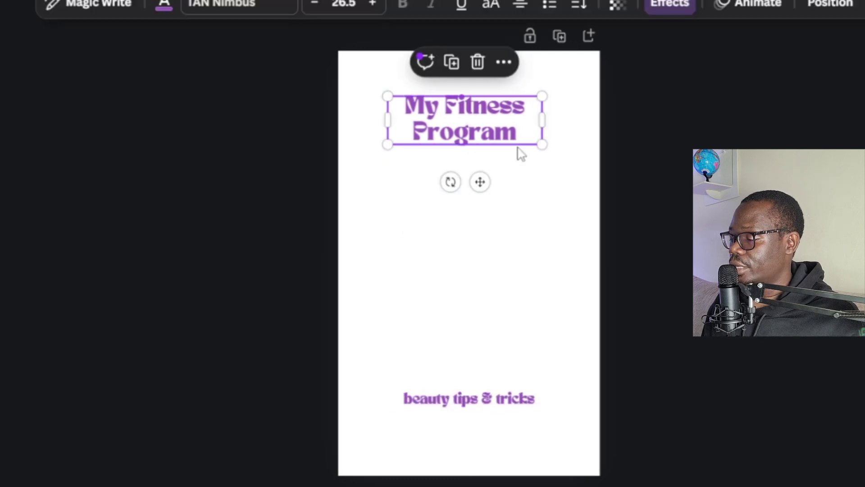
{"action": "left_click_drag", "start_coordinate": [542, 145], "coordinate": [645, 176]}
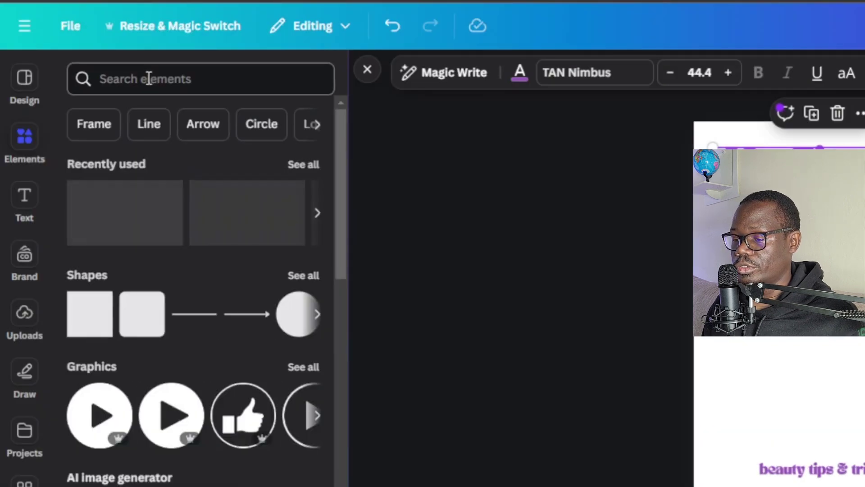
Search the elements for "fitness" and insert the photo of the woman with a towel and water bottle on teal.
{"action": "left_click", "coordinate": [150, 78]}
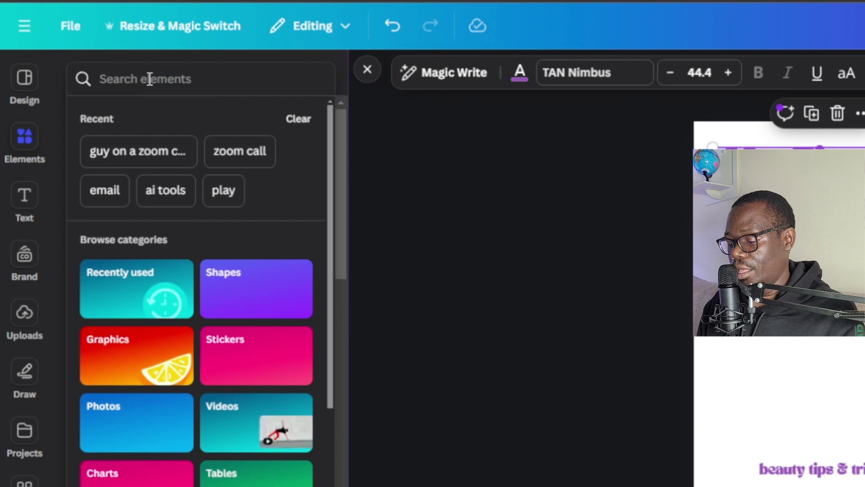
{"action": "type", "text": "fitness"}
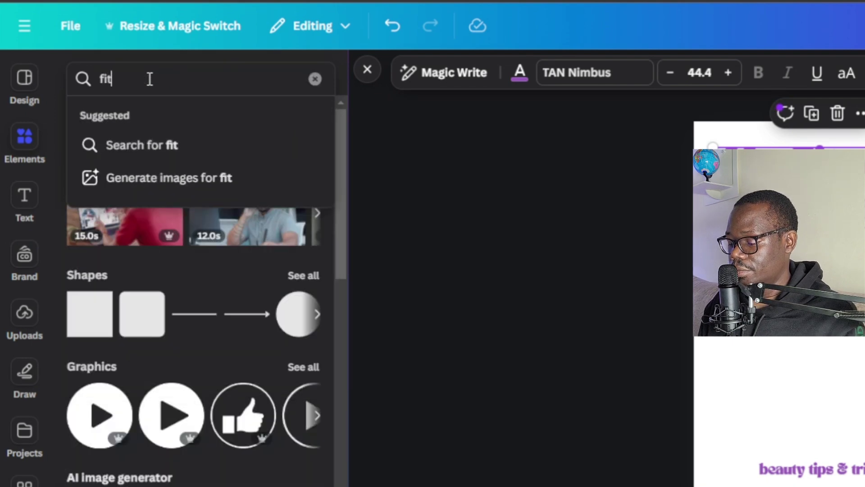
{"action": "key", "text": "Return"}
{"action": "left_click", "coordinate": [121, 368]}
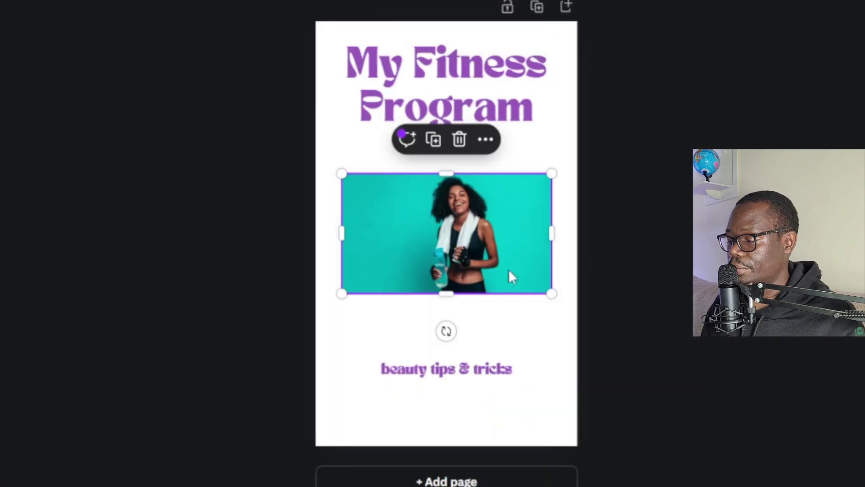
Enlarge and reposition the fitness photo so it covers the whole page with the woman centred.
{"action": "left_click_drag", "start_coordinate": [554, 292], "coordinate": [747, 406]}
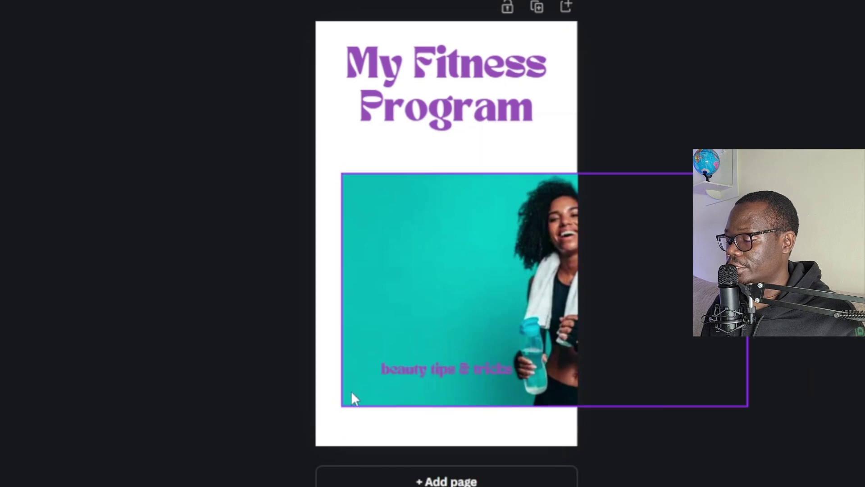
{"action": "left_click_drag", "start_coordinate": [343, 406], "coordinate": [23, 449]}
{"action": "left_click_drag", "start_coordinate": [467, 313], "coordinate": [483, 154]}
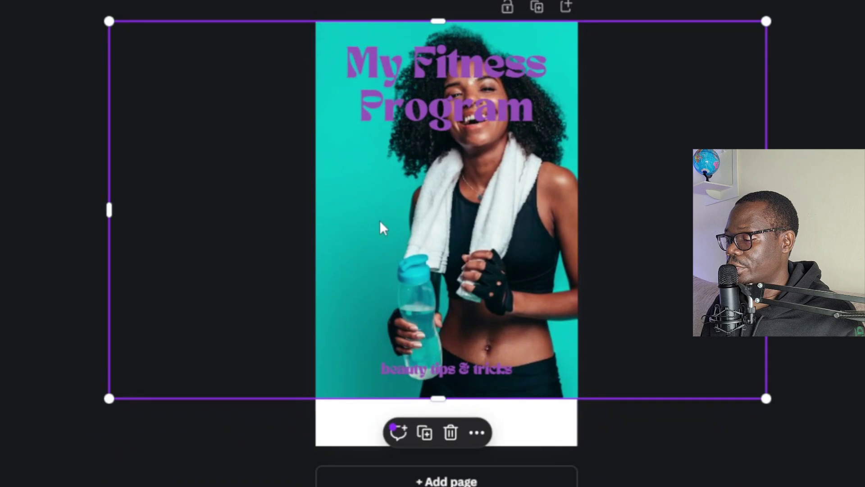
{"action": "left_click_drag", "start_coordinate": [108, 399], "coordinate": [2, 424]}
Move the "My Fitness Program" title down over the woman's chest and colour it white.
{"action": "left_click_drag", "start_coordinate": [442, 96], "coordinate": [436, 219]}
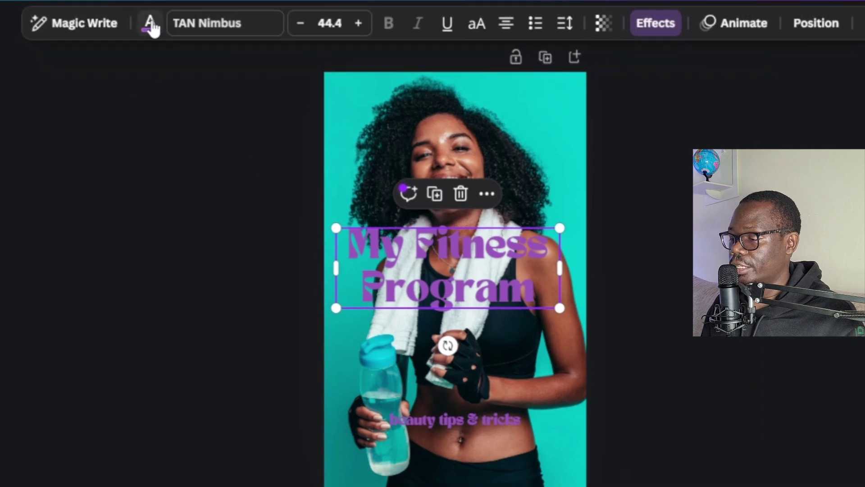
{"action": "left_click", "coordinate": [150, 23]}
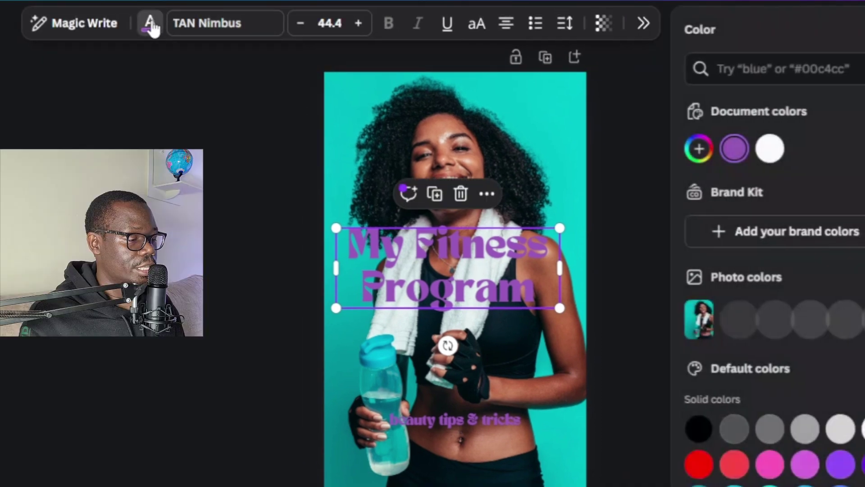
{"action": "left_click", "coordinate": [768, 149]}
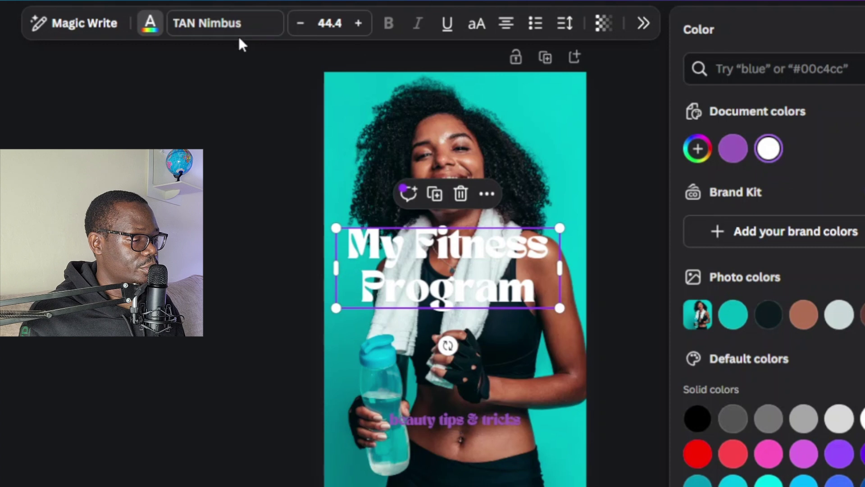
{"action": "left_click", "coordinate": [861, 30]}
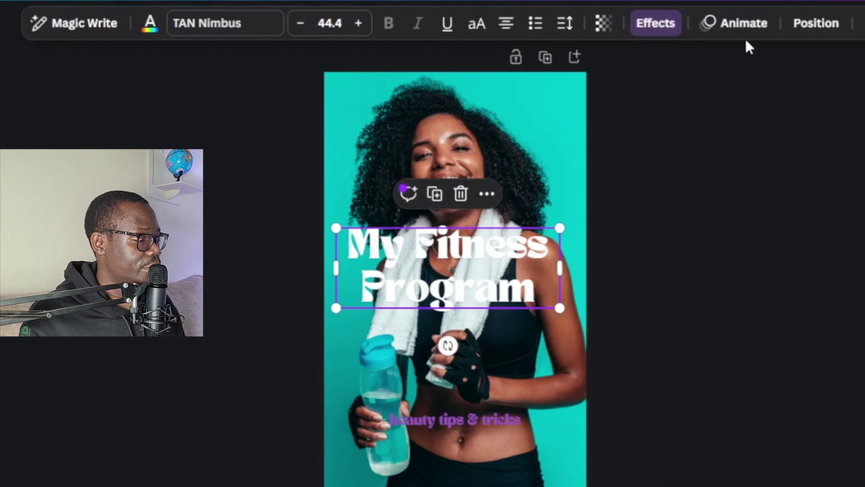
Apply a Shadow effect to the title with a black shadow colour and transparency set to 100.
{"action": "left_click", "coordinate": [657, 23]}
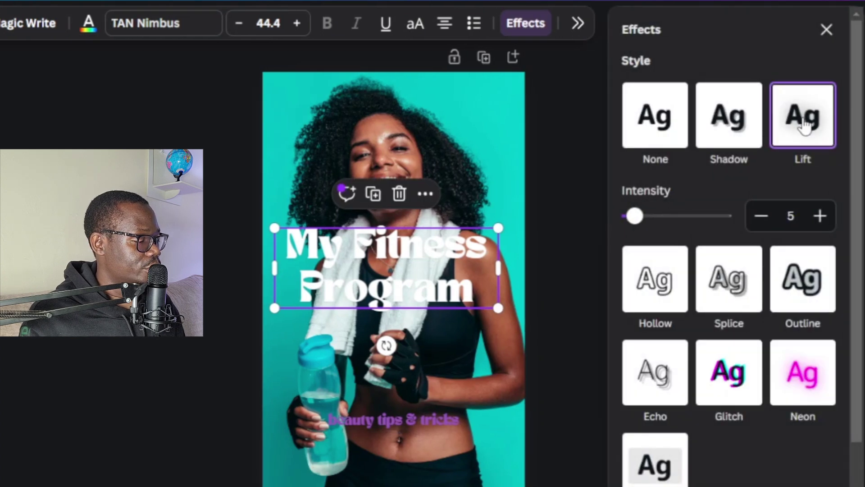
{"action": "left_click", "coordinate": [715, 116]}
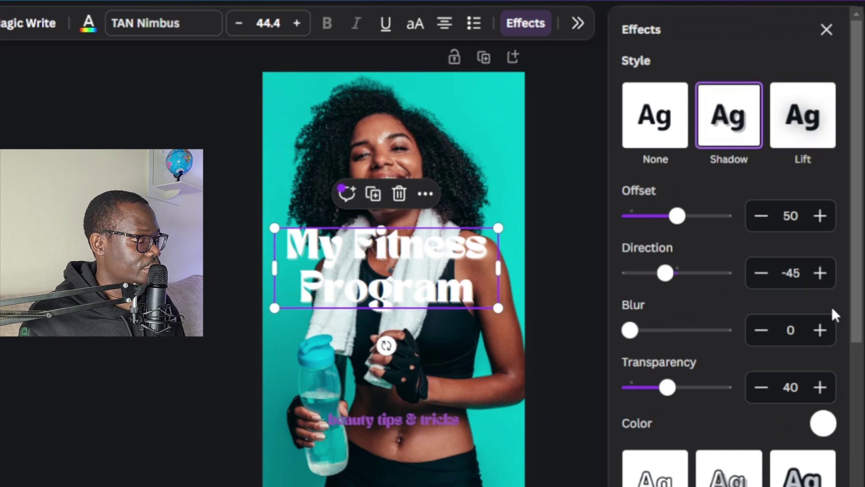
{"action": "left_click", "coordinate": [822, 425]}
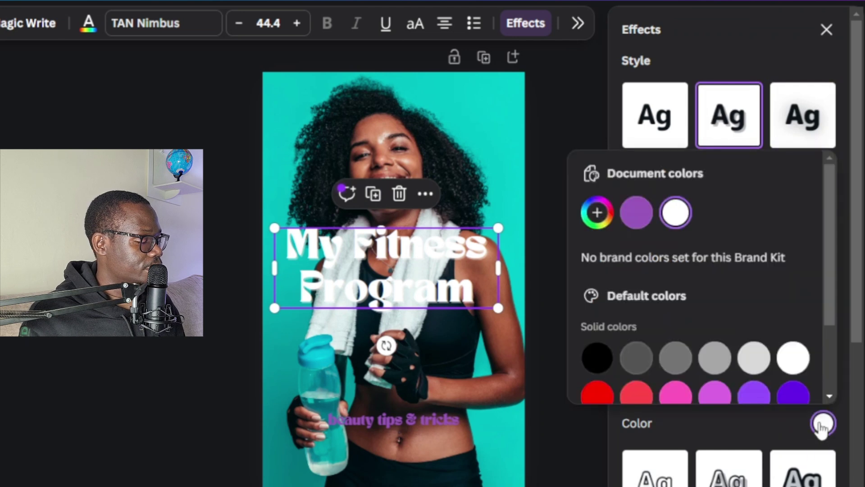
{"action": "left_click", "coordinate": [594, 358]}
{"action": "scroll", "coordinate": [721, 352], "scroll_direction": "down", "scroll_amount": 2}
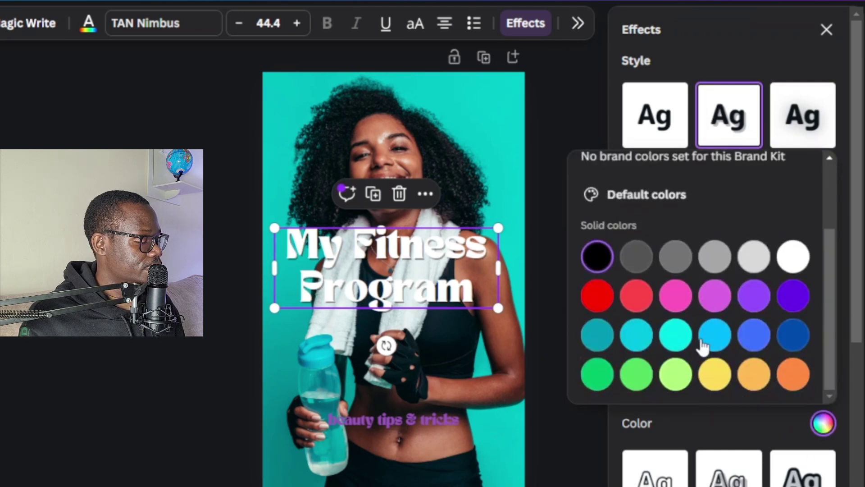
{"action": "scroll", "coordinate": [753, 383], "scroll_direction": "down", "scroll_amount": 3}
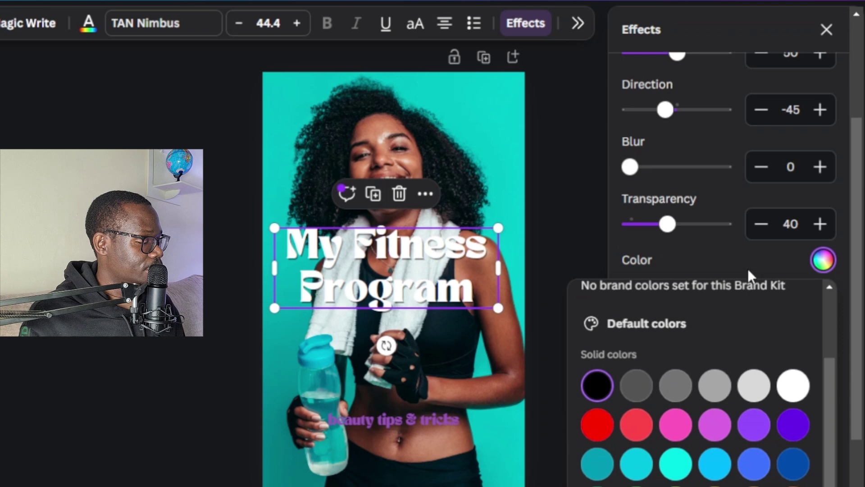
{"action": "scroll", "coordinate": [667, 228], "scroll_direction": "down", "scroll_amount": 2}
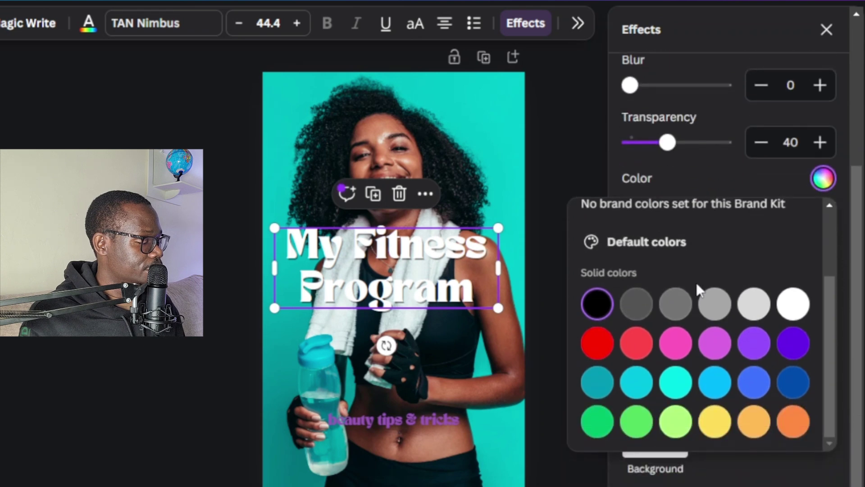
{"action": "scroll", "coordinate": [697, 289], "scroll_direction": "up", "scroll_amount": 2}
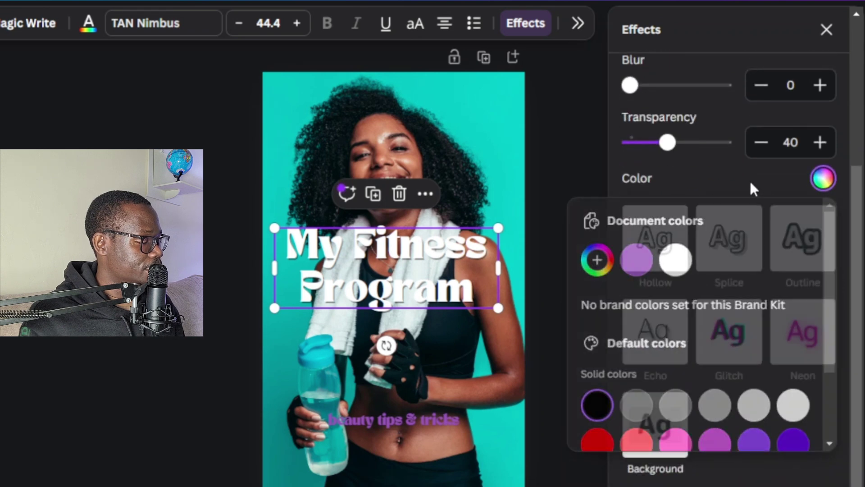
{"action": "left_click", "coordinate": [751, 186]}
{"action": "scroll", "coordinate": [711, 312], "scroll_direction": "up", "scroll_amount": 4}
{"action": "left_click_drag", "start_coordinate": [667, 308], "coordinate": [731, 314]}
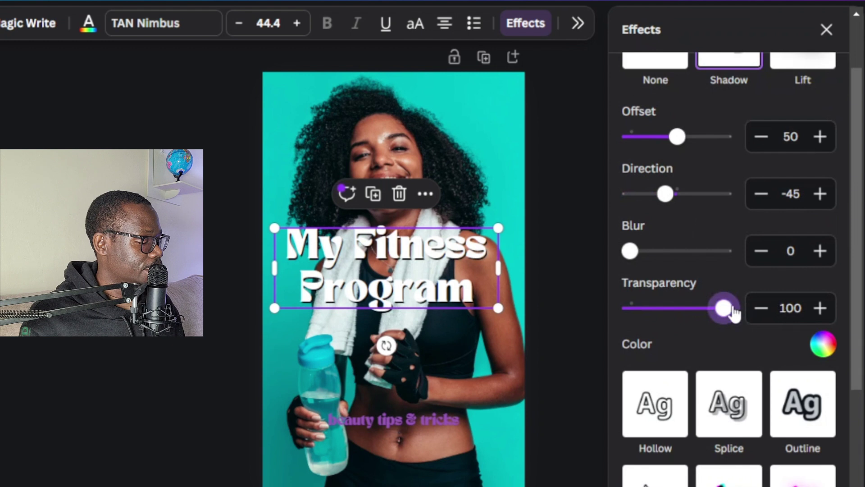
{"action": "left_click", "coordinate": [499, 289]}
Enlarge the shadowed title slightly so it spans nearly the full page width.
{"action": "left_click", "coordinate": [451, 275]}
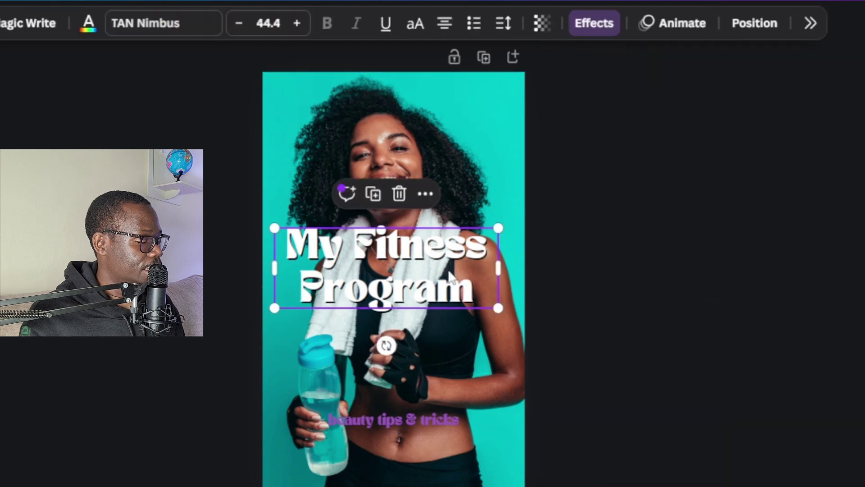
{"action": "left_click_drag", "start_coordinate": [498, 229], "coordinate": [519, 217]}
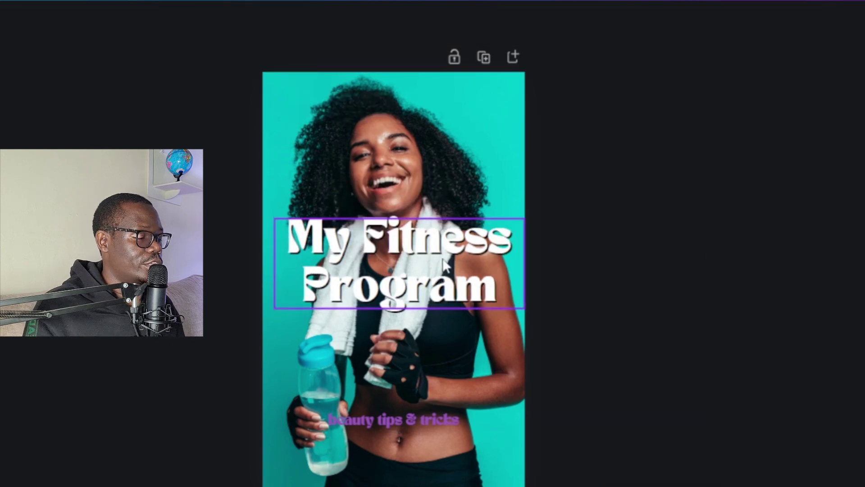
Set the page background to black, temporarily moving the fitness photo up to reach it and back down to cover the page.
{"action": "left_click", "coordinate": [528, 209]}
{"action": "left_click_drag", "start_coordinate": [481, 171], "coordinate": [483, 110]}
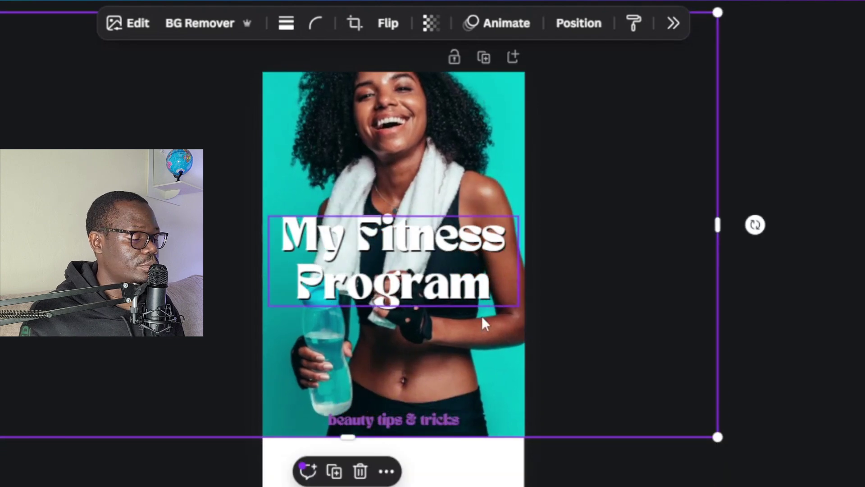
{"action": "left_click", "coordinate": [458, 478]}
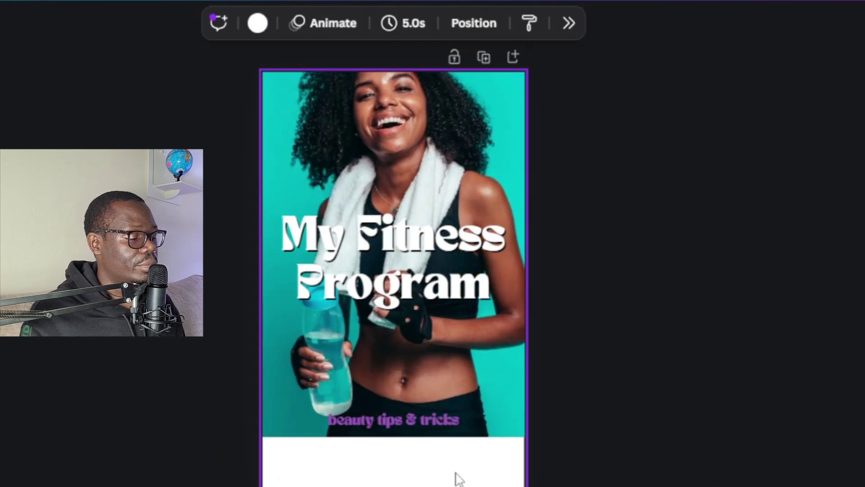
{"action": "left_click", "coordinate": [258, 24]}
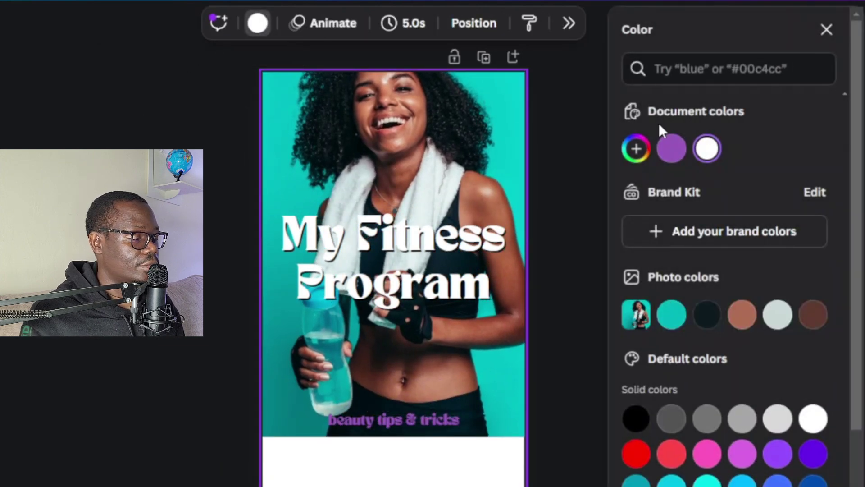
{"action": "left_click", "coordinate": [637, 415]}
{"action": "left_click_drag", "start_coordinate": [488, 336], "coordinate": [489, 408]}
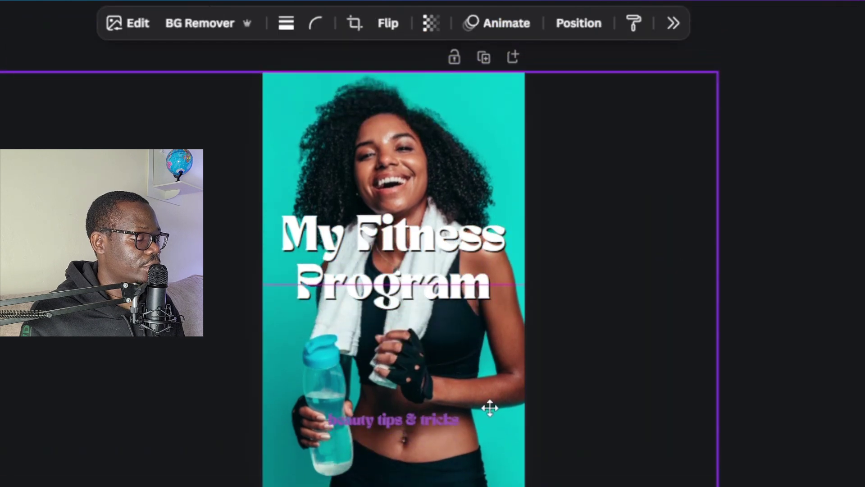
Set the fitness photo's transparency to 58 and crop in its sides so less of it extends beyond the page.
{"action": "left_click", "coordinate": [430, 31]}
{"action": "left_click_drag", "start_coordinate": [467, 90], "coordinate": [422, 110]}
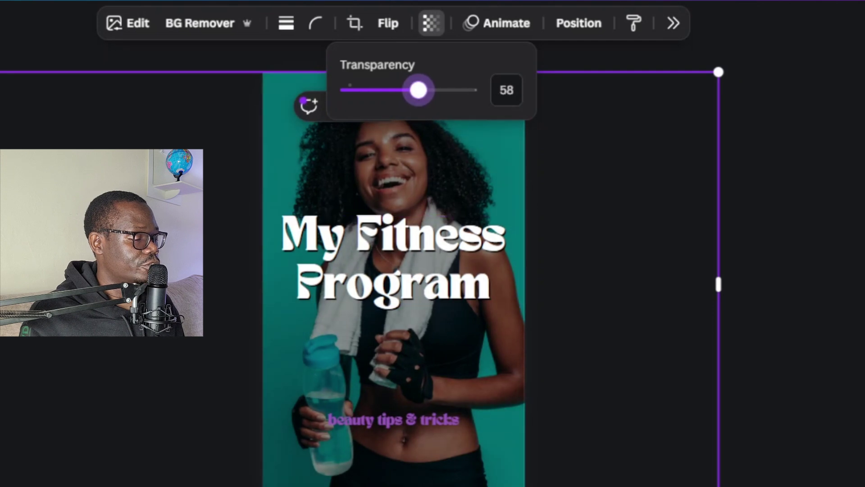
{"action": "left_click", "coordinate": [696, 332]}
{"action": "left_click_drag", "start_coordinate": [718, 284], "coordinate": [621, 286]}
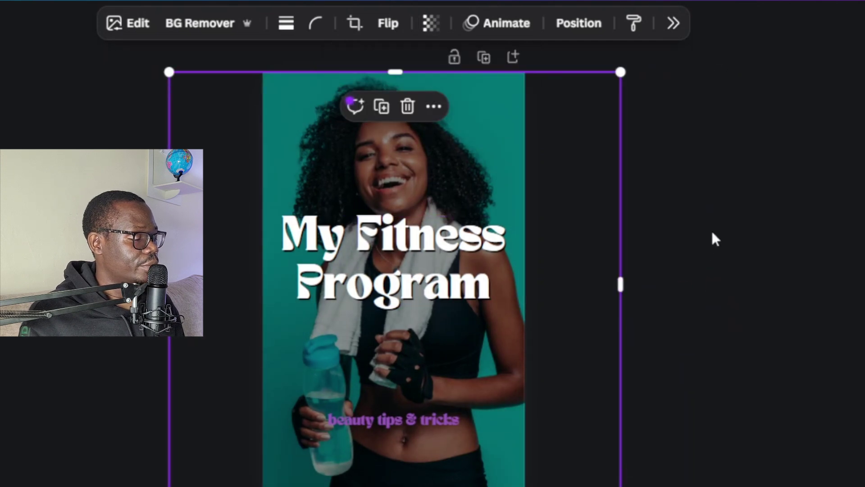
{"action": "left_click", "coordinate": [717, 235]}
Move the small subtitle further down the page and replace its text with "Fitness Tips and Tricks".
{"action": "left_click_drag", "start_coordinate": [381, 422], "coordinate": [391, 474]}
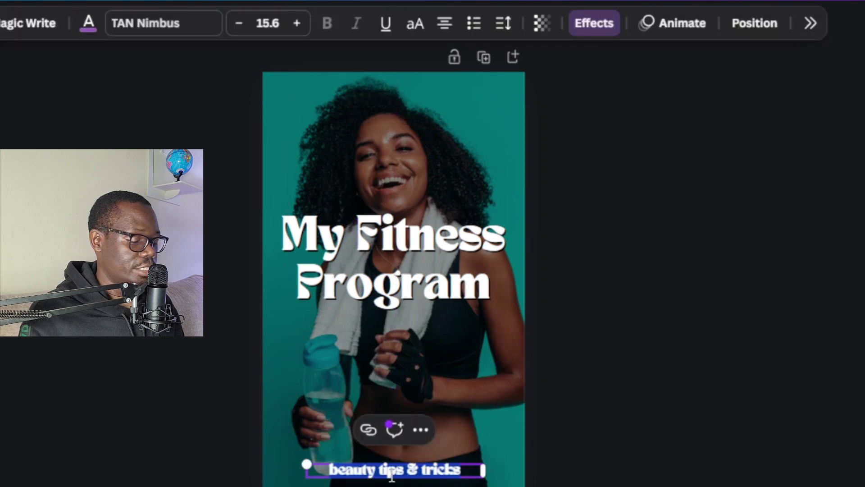
{"action": "key", "text": "BackSpace"}
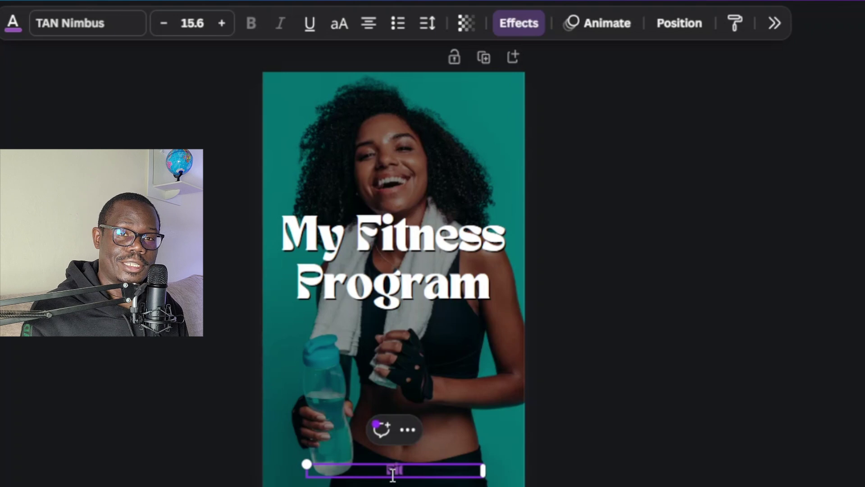
{"action": "type", "text": "Fitness Ti"}
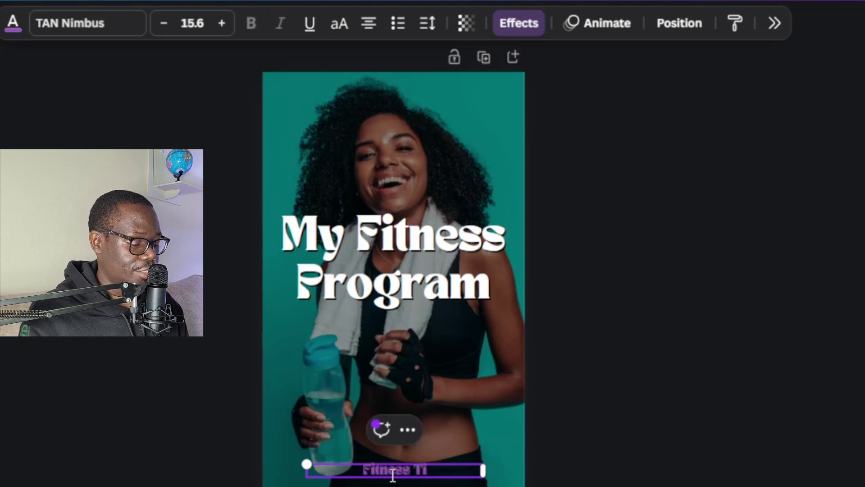
{"action": "type", "text": "ps and Tricks"}
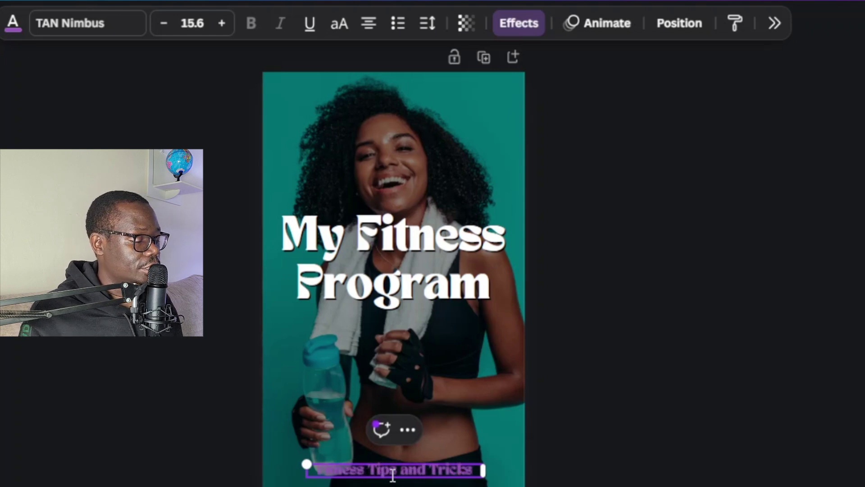
{"action": "left_click", "coordinate": [582, 411]}
Colour the "Fitness Tips and Tricks" subtitle white.
{"action": "left_click", "coordinate": [427, 469]}
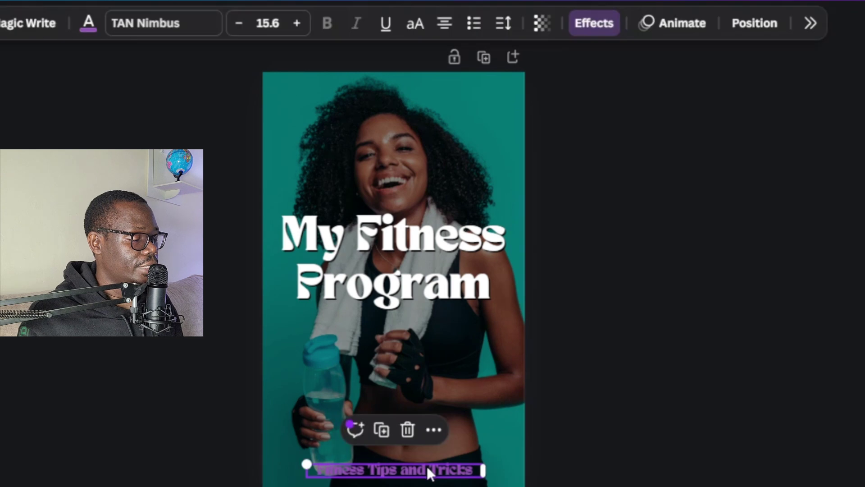
{"action": "left_click", "coordinate": [86, 23]}
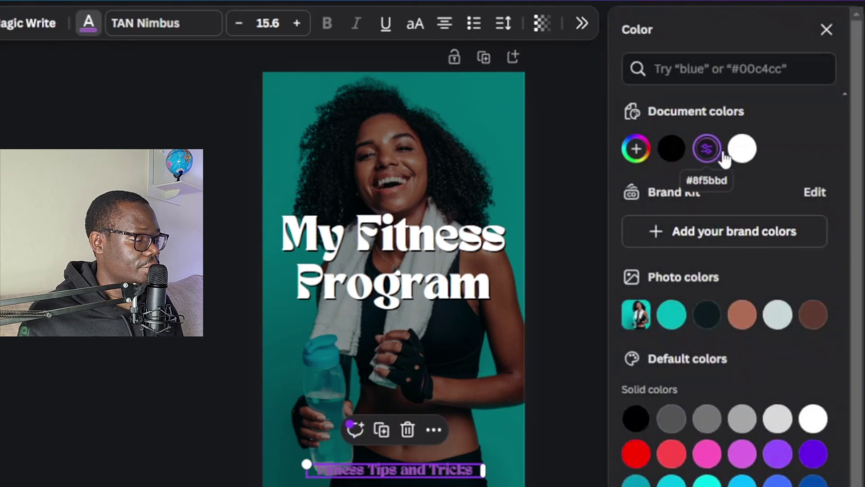
{"action": "left_click", "coordinate": [742, 149]}
{"action": "left_click", "coordinate": [564, 293]}
{"action": "left_click", "coordinate": [571, 292]}
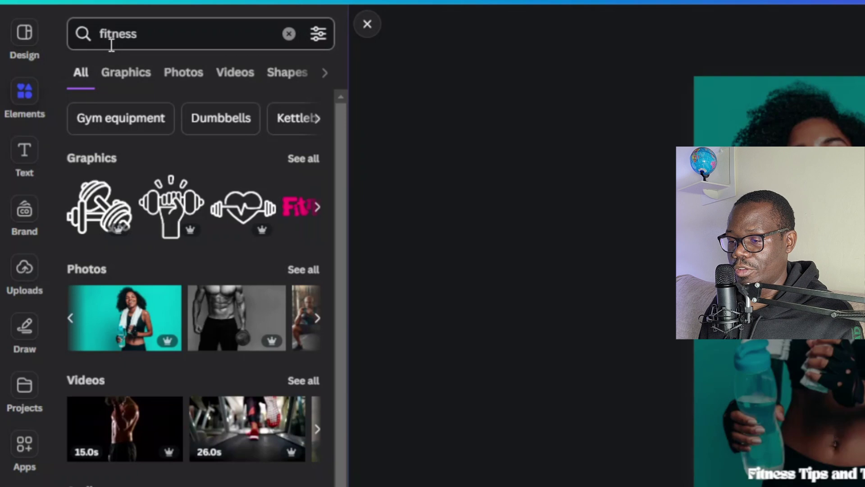
Replace the "fitness" search in the elements library with a search for "lines".
{"action": "left_click", "coordinate": [126, 33]}
{"action": "double_click", "coordinate": [128, 30]}
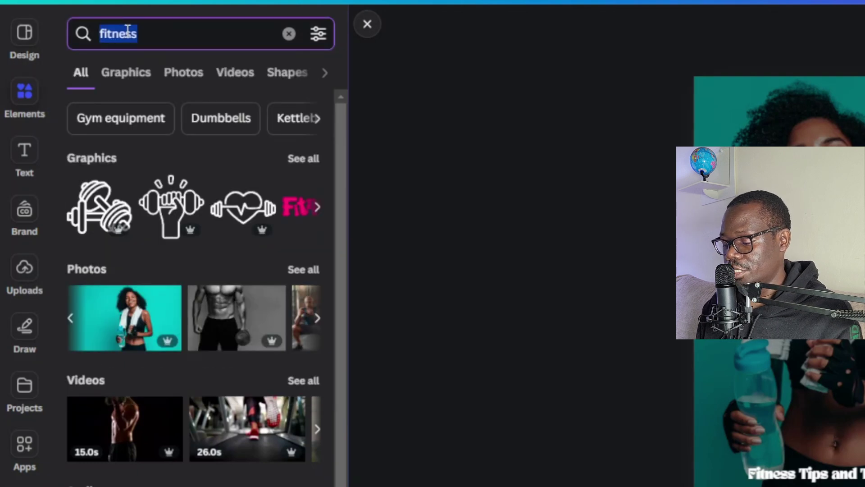
{"action": "type", "text": "arr"}
{"action": "key", "text": "BackSpace"}
{"action": "key", "text": "BackSpace"}
{"action": "key", "text": "BackSpace"}
{"action": "type", "text": "lines"}
{"action": "key", "text": "Return"}
Add the diagonal parallel lines graphic from the lines results and place it in the page's top-right corner.
{"action": "scroll", "coordinate": [207, 284], "scroll_direction": "down", "scroll_amount": 3}
{"action": "scroll", "coordinate": [205, 261], "scroll_direction": "up", "scroll_amount": 3}
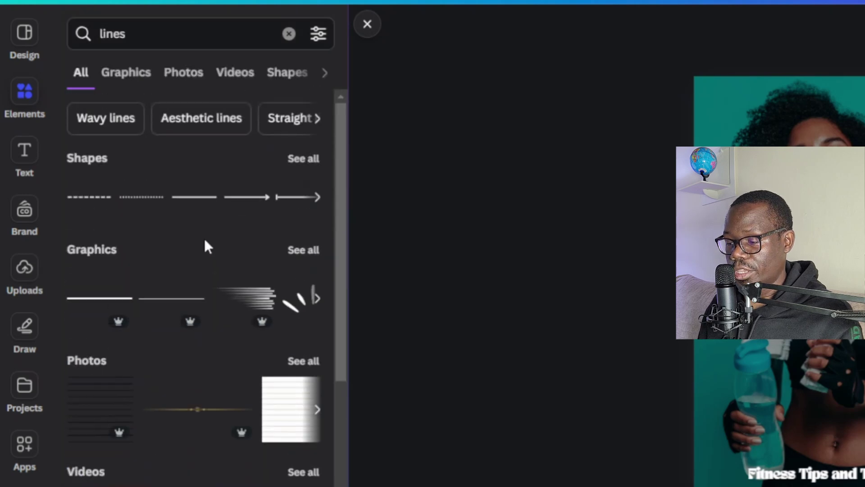
{"action": "left_click", "coordinate": [319, 303]}
{"action": "left_click", "coordinate": [319, 303]}
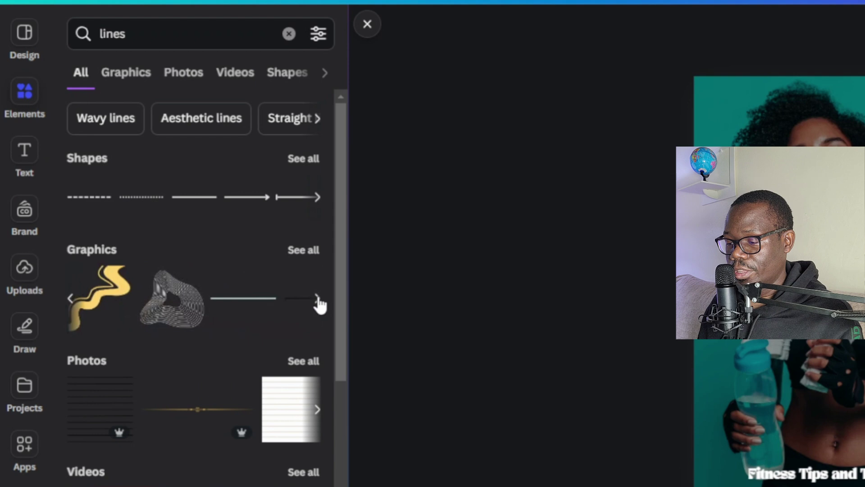
{"action": "left_click", "coordinate": [303, 249]}
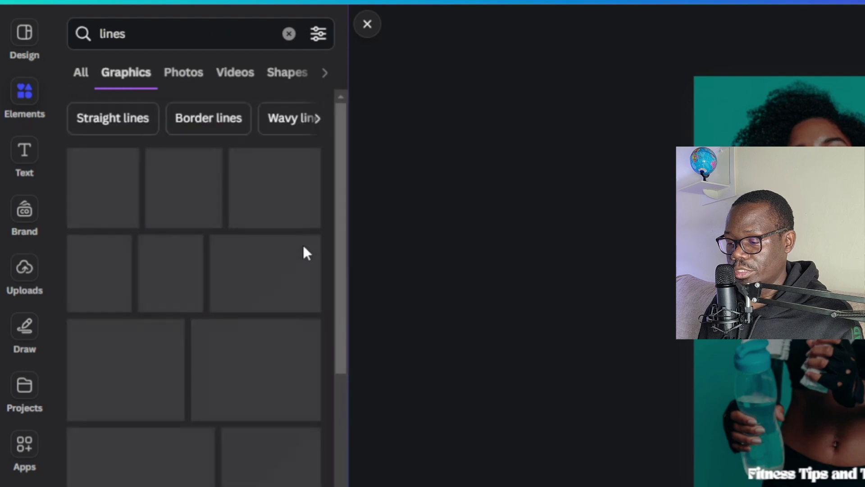
{"action": "scroll", "coordinate": [229, 296], "scroll_direction": "down", "scroll_amount": 3}
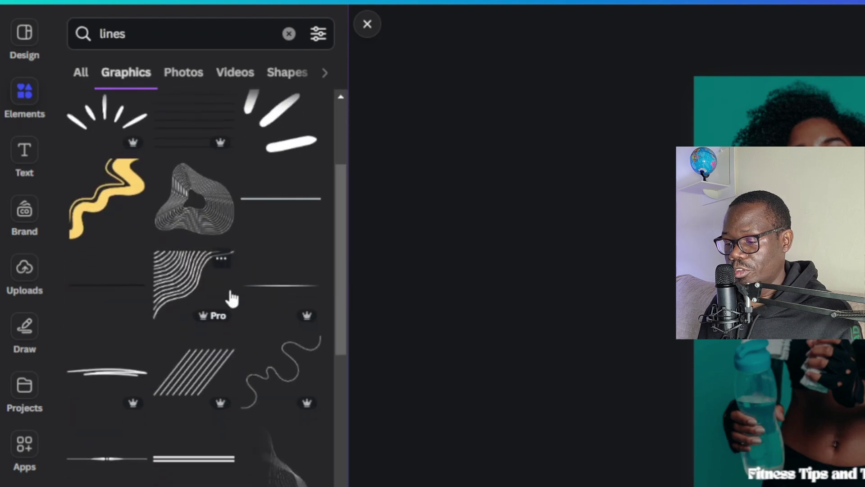
{"action": "left_click", "coordinate": [204, 374]}
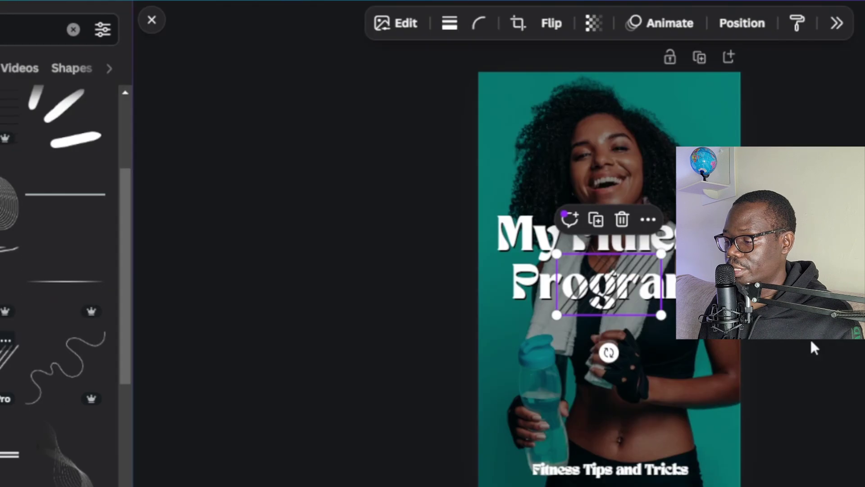
{"action": "left_click_drag", "start_coordinate": [403, 274], "coordinate": [482, 97]}
Colour the diagonal lines graphic white.
{"action": "left_click", "coordinate": [221, 19]}
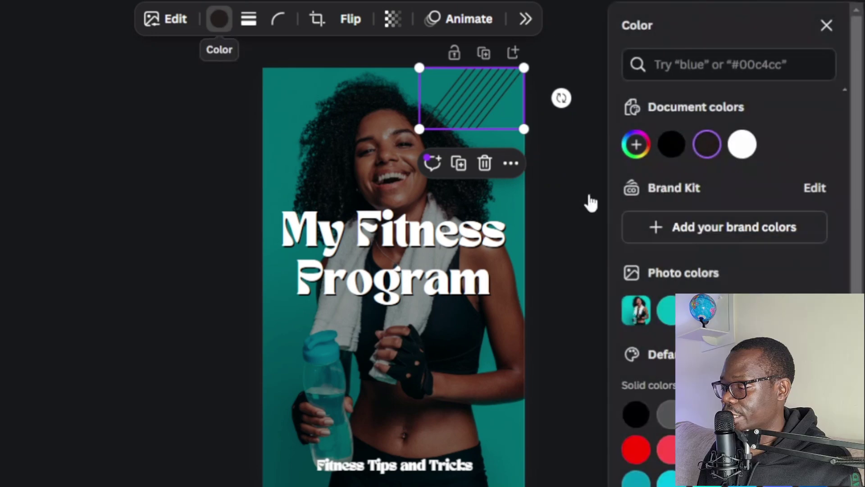
{"action": "left_click", "coordinate": [742, 145]}
{"action": "key", "text": "Escape"}
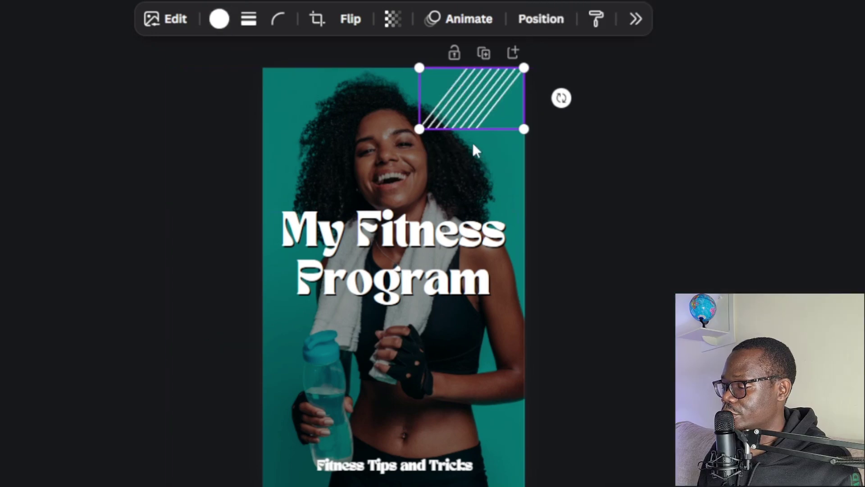
{"action": "left_click", "coordinate": [601, 120]}
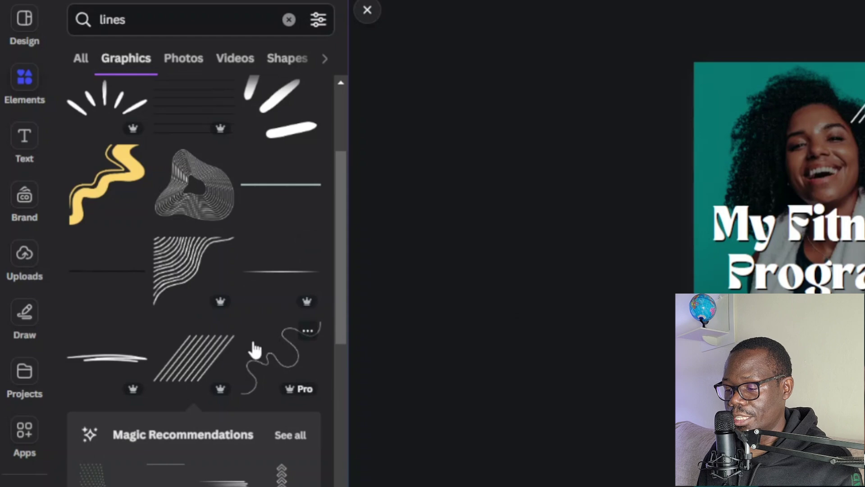
Add the vertical chevron-arrows graphic, shrink it and place it near the page's left edge beside the water bottle.
{"action": "scroll", "coordinate": [226, 356], "scroll_direction": "down", "scroll_amount": 8}
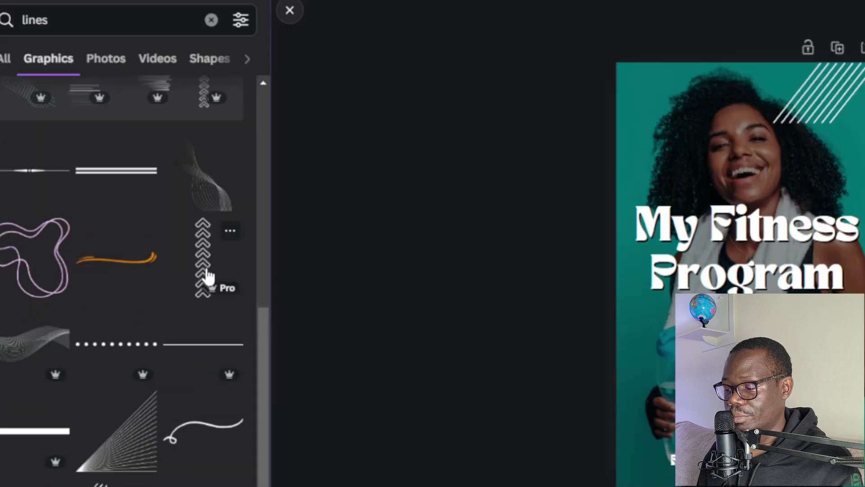
{"action": "left_click", "coordinate": [288, 275]}
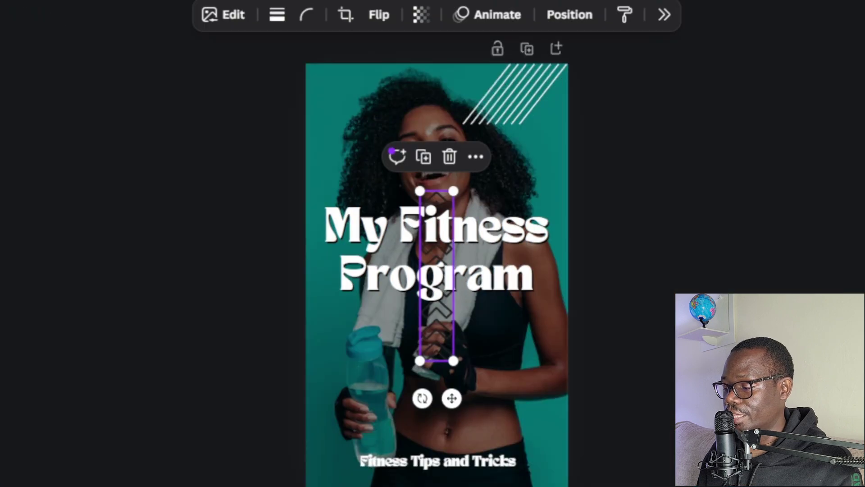
{"action": "left_click_drag", "start_coordinate": [439, 321], "coordinate": [336, 433]}
{"action": "left_click_drag", "start_coordinate": [330, 299], "coordinate": [330, 351]}
{"action": "left_click_drag", "start_coordinate": [336, 432], "coordinate": [330, 431]}
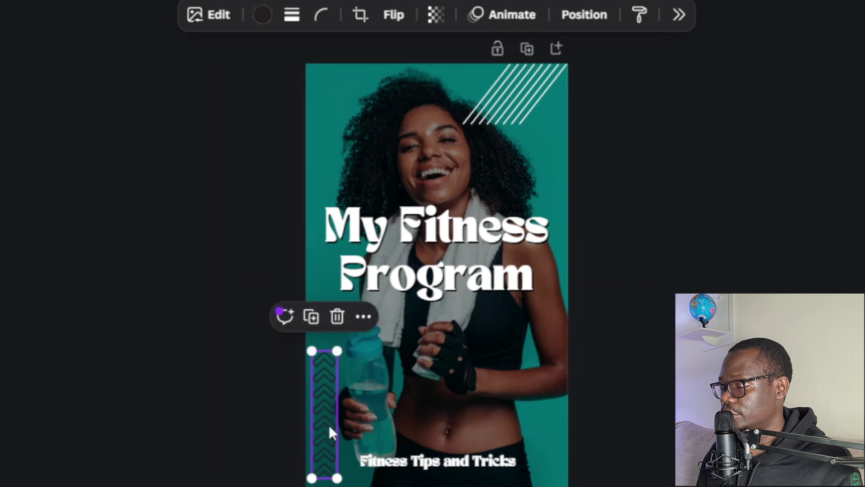
Recolour the chevron-arrows graphic yellow.
{"action": "left_click", "coordinate": [265, 19]}
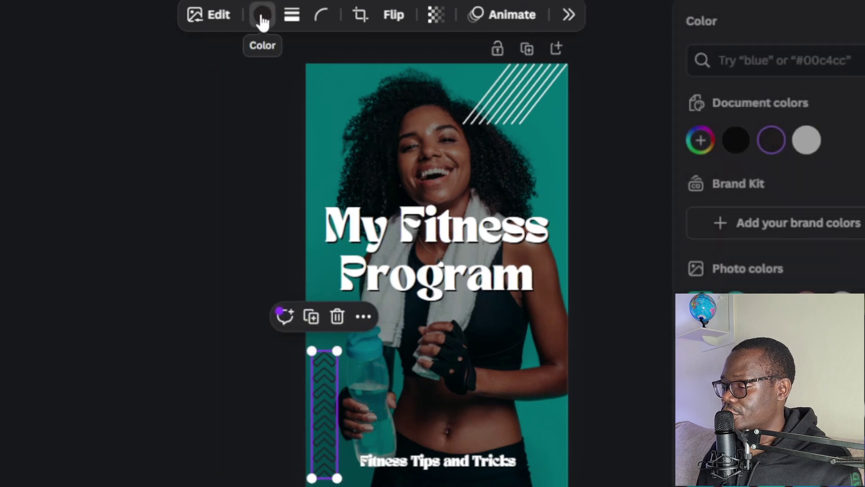
{"action": "left_click", "coordinate": [716, 446]}
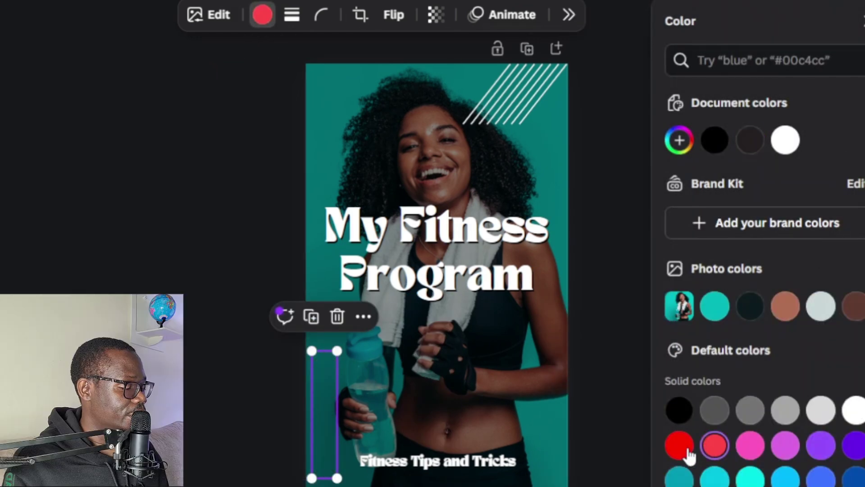
{"action": "left_click", "coordinate": [680, 445]}
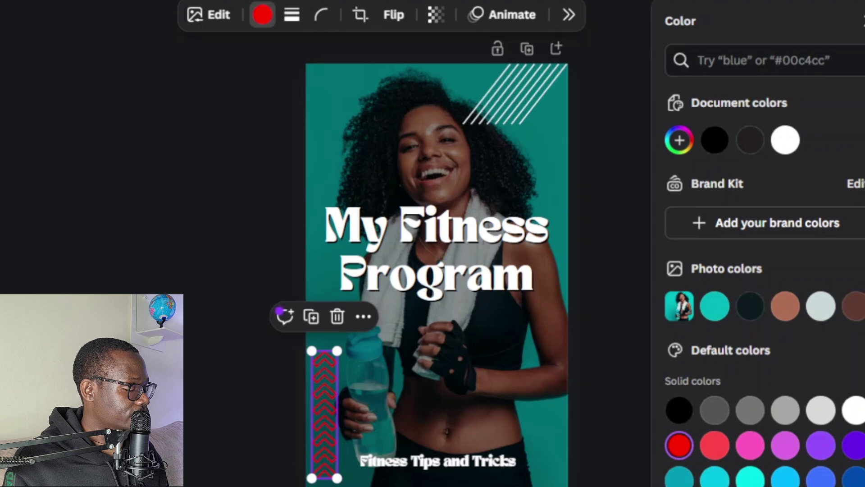
{"action": "key", "text": "ctrl+z"}
{"action": "left_click", "coordinate": [608, 309]}
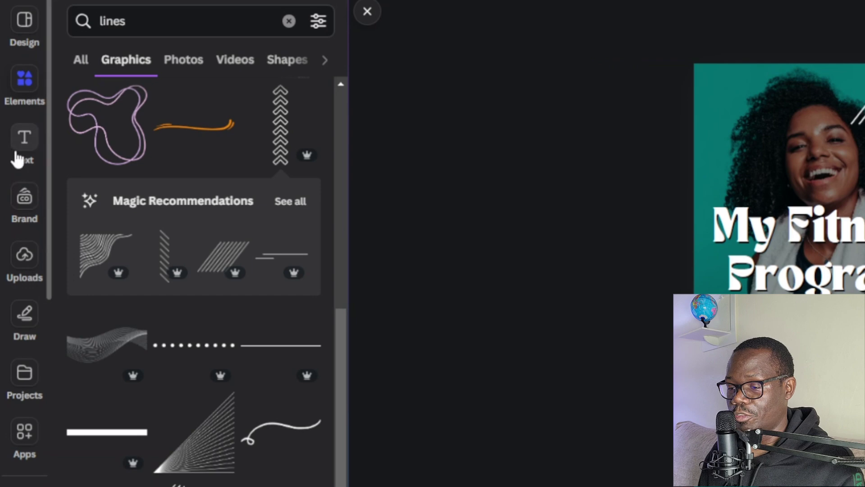
Add a heading just below the "My Fitness Program" title reading "with" followed by the trainer's first name.
{"action": "left_click", "coordinate": [23, 154]}
{"action": "scroll", "coordinate": [154, 299], "scroll_direction": "up", "scroll_amount": 10}
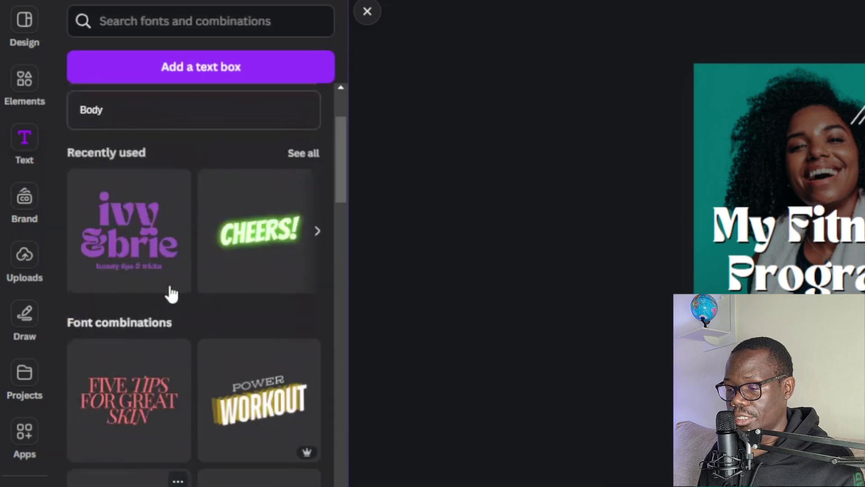
{"action": "scroll", "coordinate": [170, 293], "scroll_direction": "down", "scroll_amount": 2}
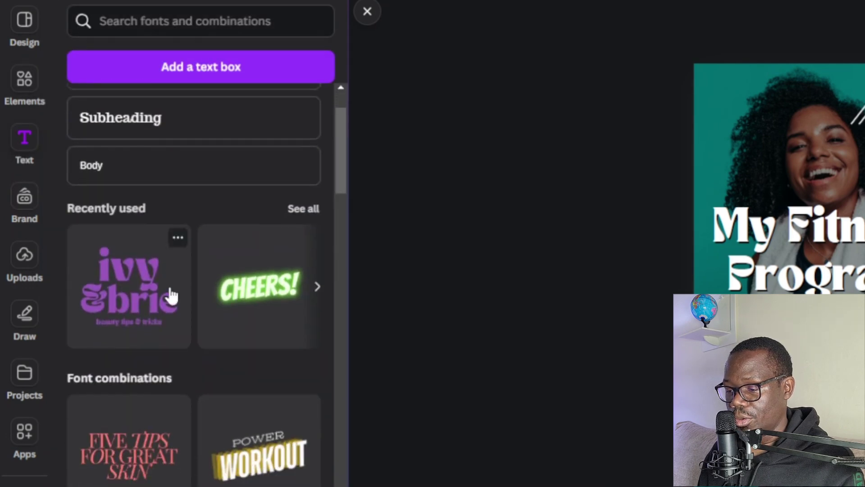
{"action": "scroll", "coordinate": [170, 294], "scroll_direction": "up", "scroll_amount": 2}
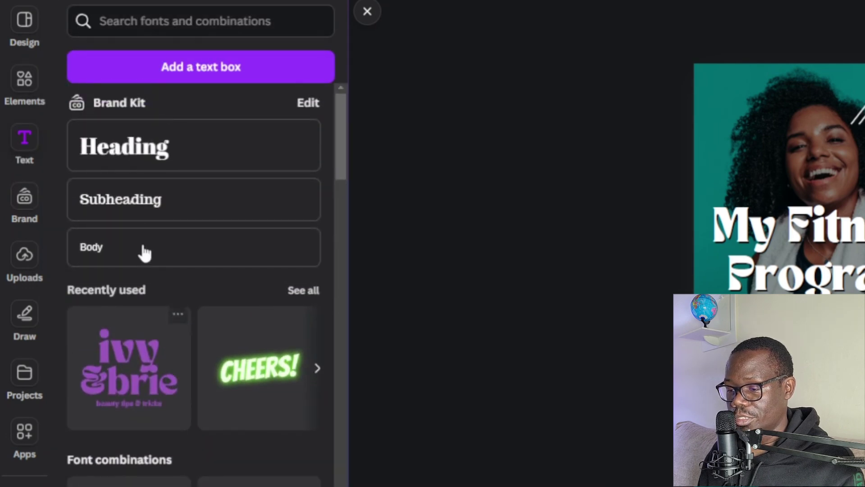
{"action": "left_click", "coordinate": [127, 148]}
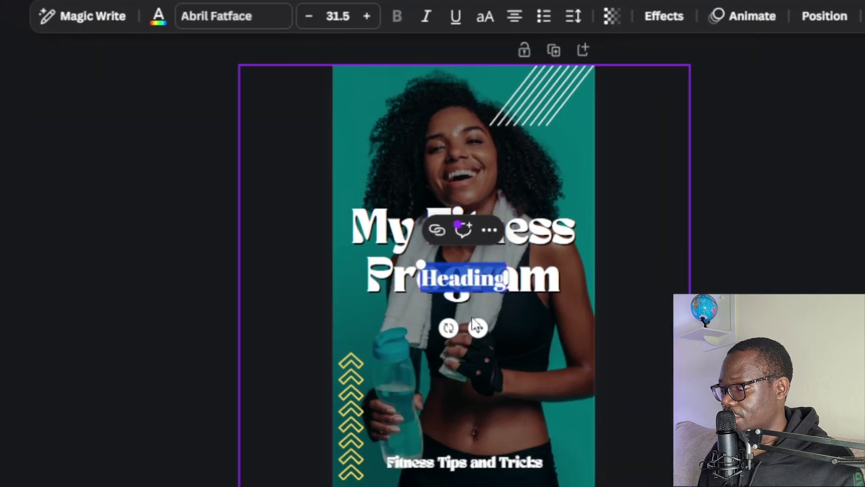
{"action": "left_click_drag", "start_coordinate": [478, 329], "coordinate": [477, 377]}
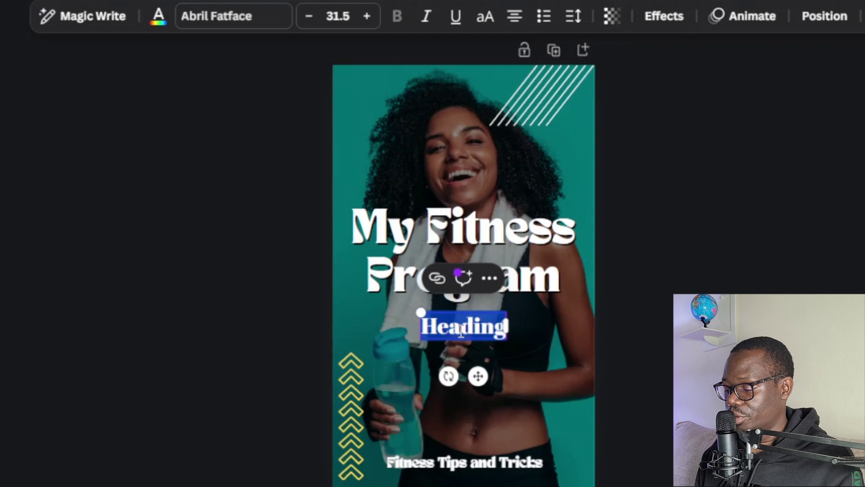
{"action": "type", "text": "with Helen"}
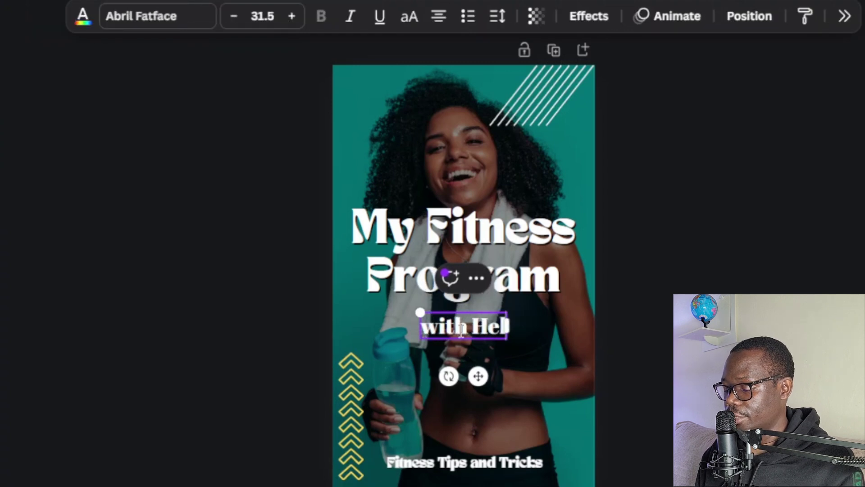
Finish editing the heading below the title and create and copy a public template link for the cover design.
{"action": "key", "text": "Escape"}
{"action": "key", "text": "Escape"}
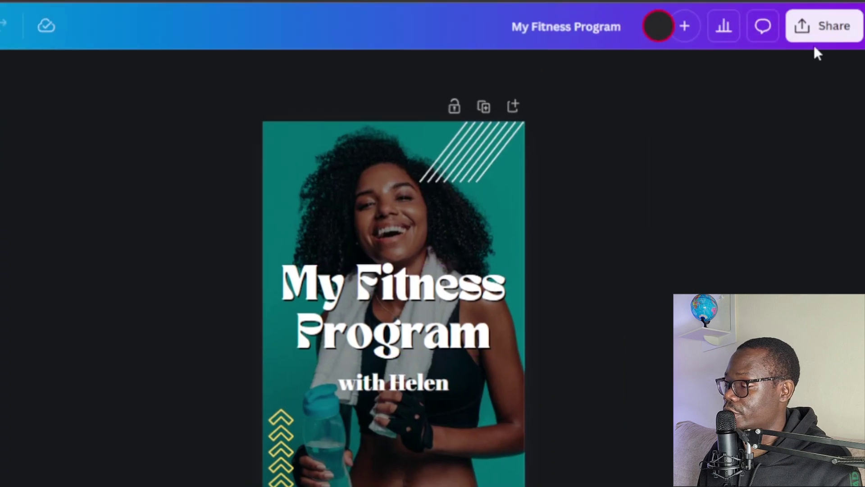
{"action": "left_click", "coordinate": [823, 26]}
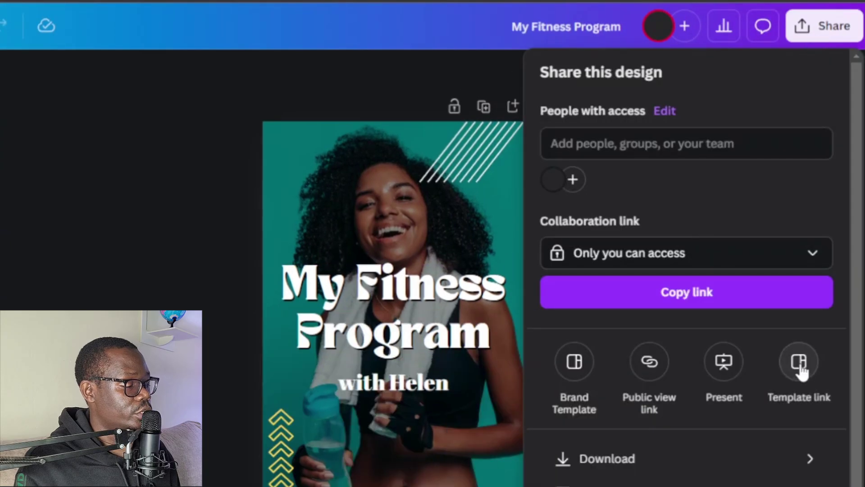
{"action": "left_click", "coordinate": [800, 363]}
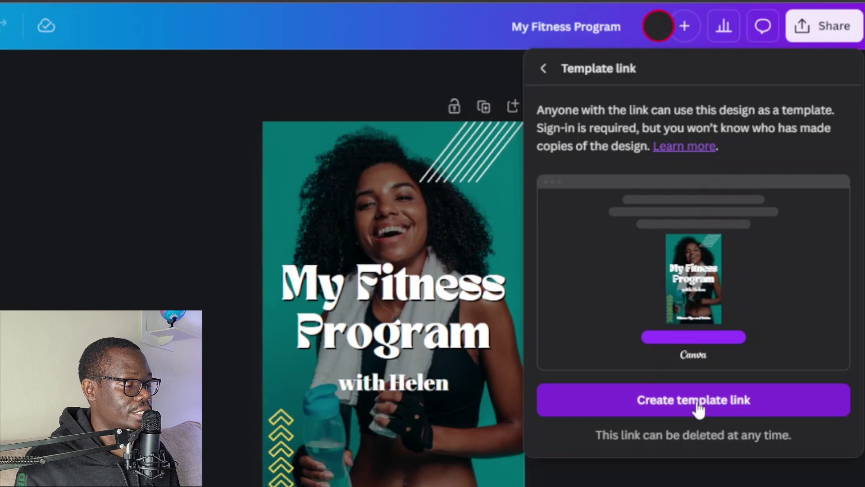
{"action": "left_click", "coordinate": [699, 408]}
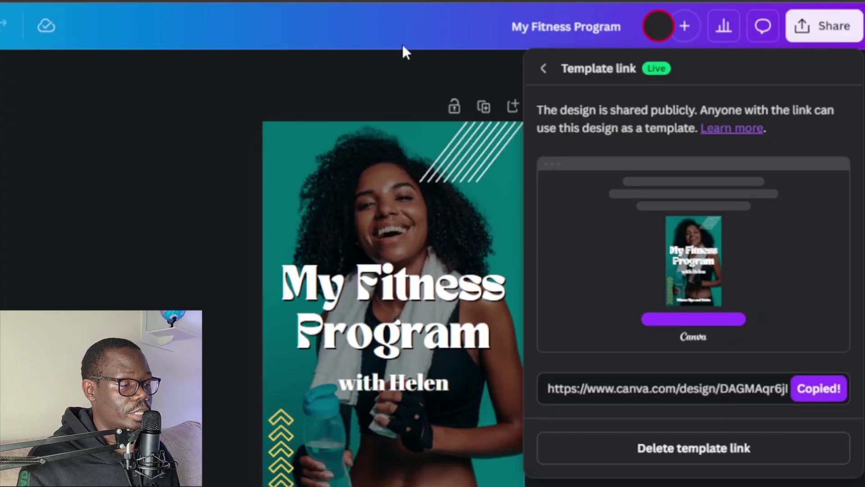
{"action": "left_click", "coordinate": [403, 46]}
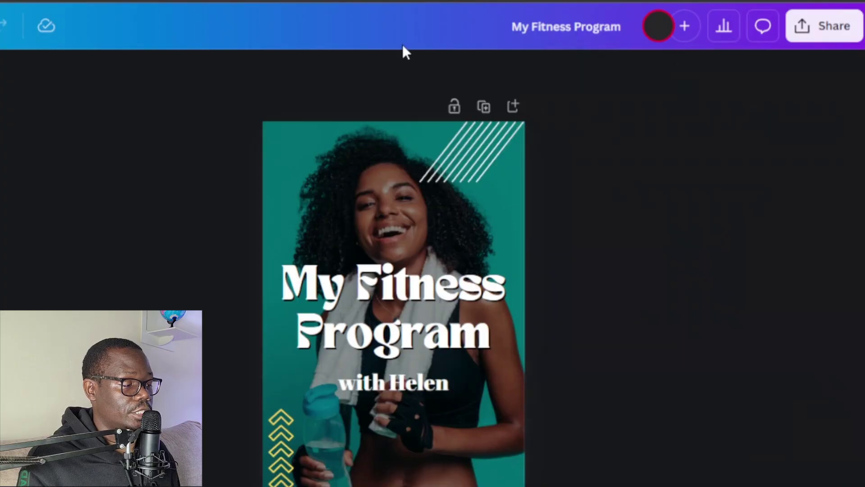
Download the cover design as a JPG file.
{"action": "left_click", "coordinate": [835, 45]}
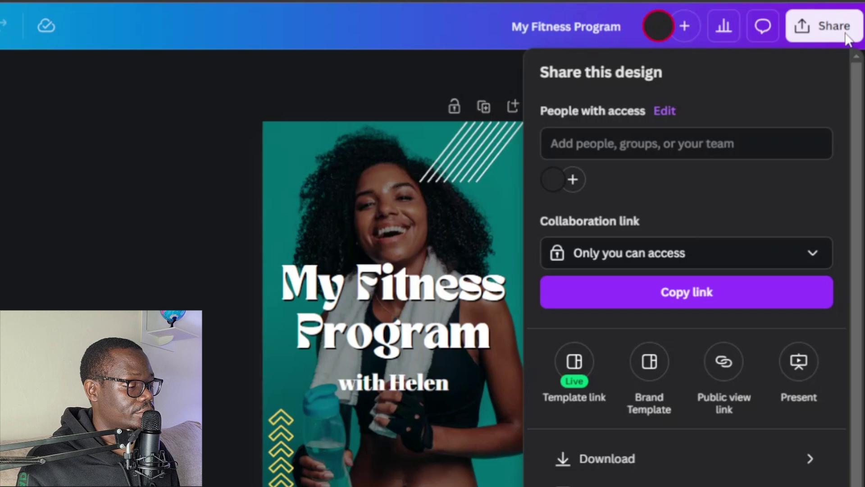
{"action": "left_click", "coordinate": [817, 464]}
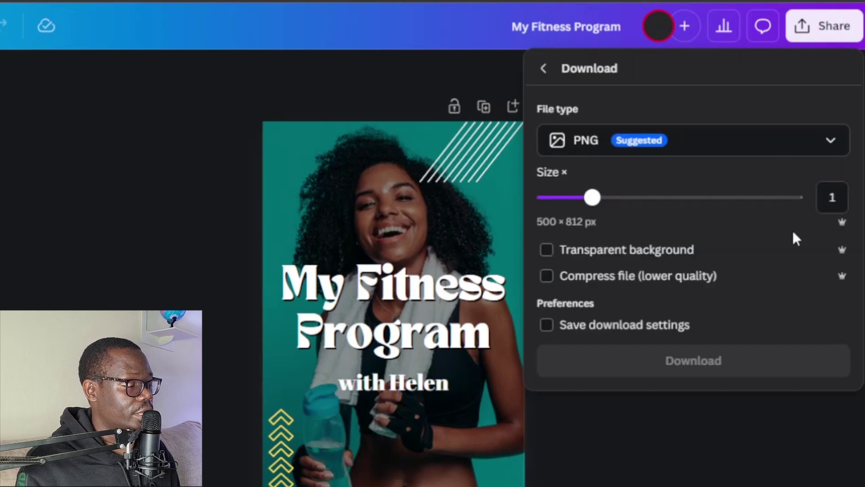
{"action": "left_click", "coordinate": [825, 145]}
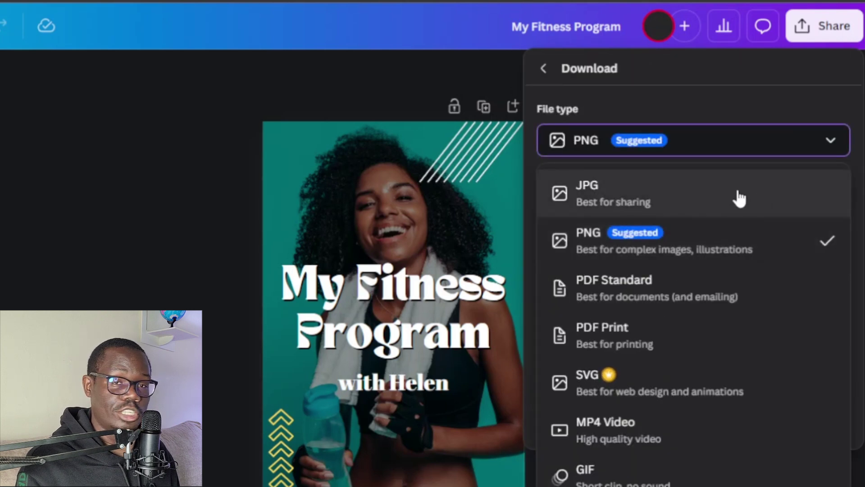
{"action": "left_click", "coordinate": [761, 200]}
{"action": "left_click", "coordinate": [804, 384]}
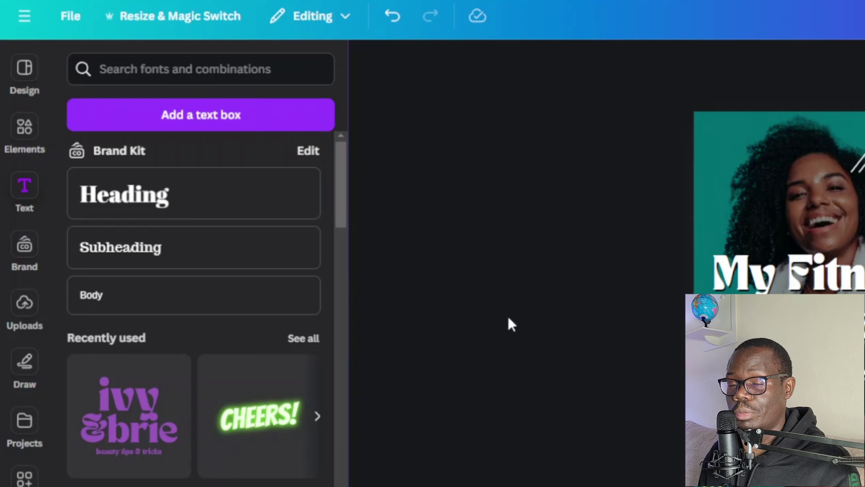
Upload My Fitness Program.jpg from the Downloads folder to the image library.
{"action": "left_click", "coordinate": [24, 303]}
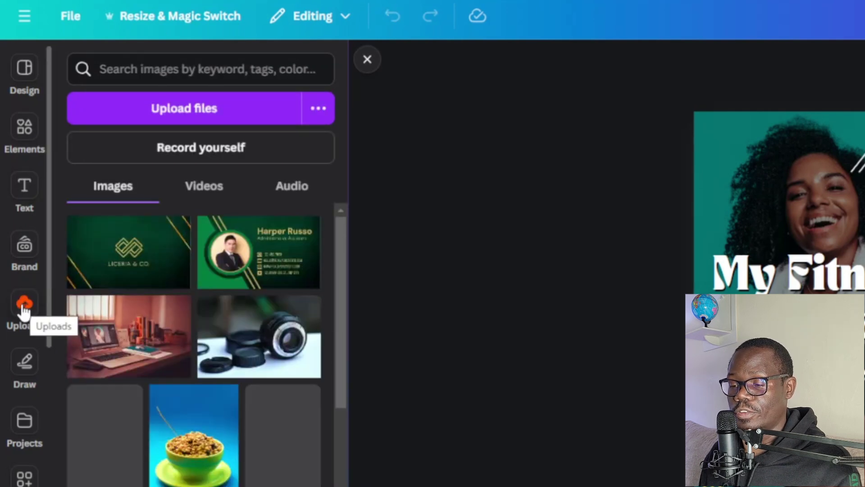
{"action": "left_click", "coordinate": [189, 112]}
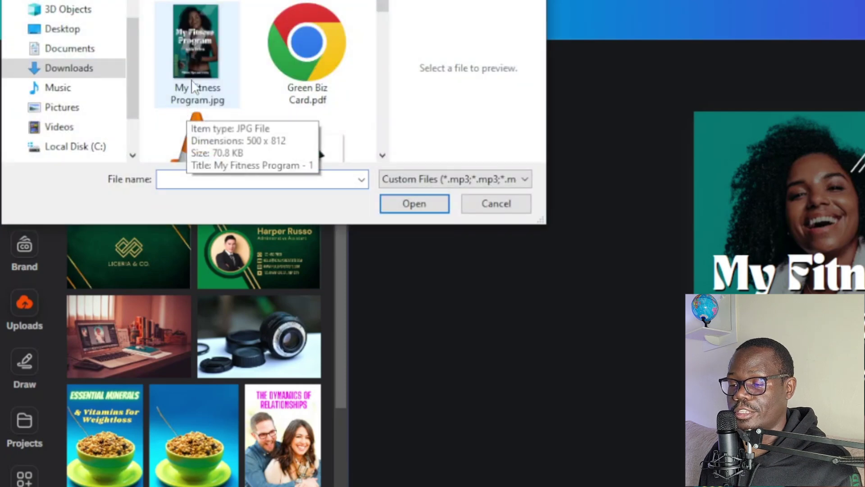
{"action": "left_click", "coordinate": [198, 54]}
{"action": "left_click", "coordinate": [421, 203]}
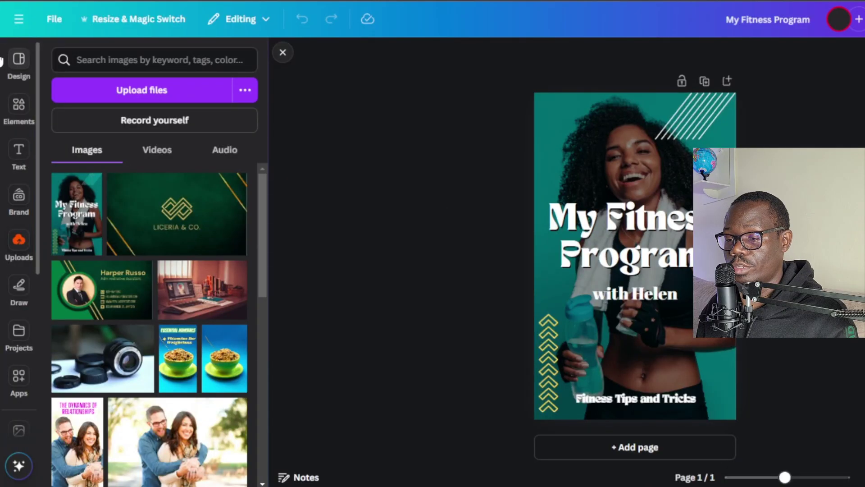
Return to the home page and create a new custom-size design of 1080 × 1920 px.
{"action": "left_click", "coordinate": [19, 19]}
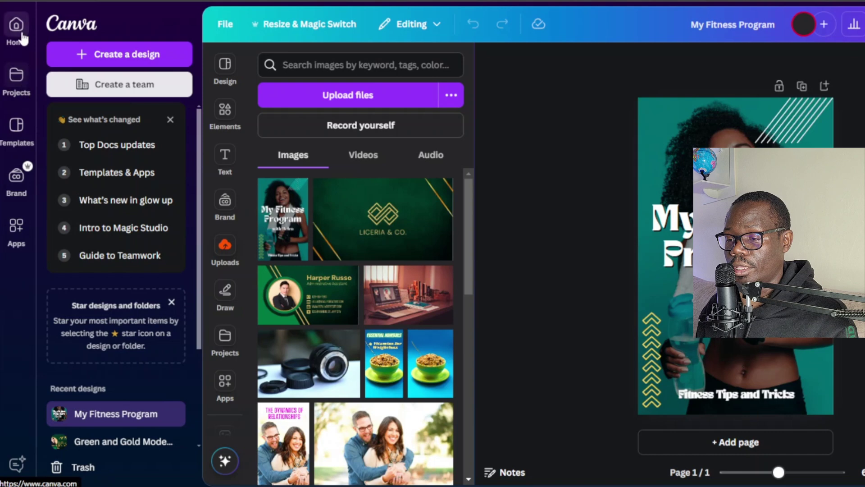
{"action": "left_click", "coordinate": [17, 35]}
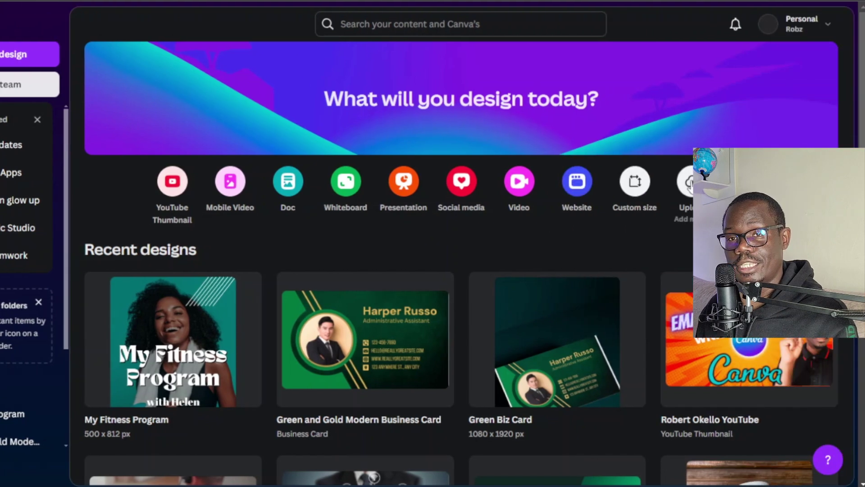
{"action": "left_click", "coordinate": [635, 183]}
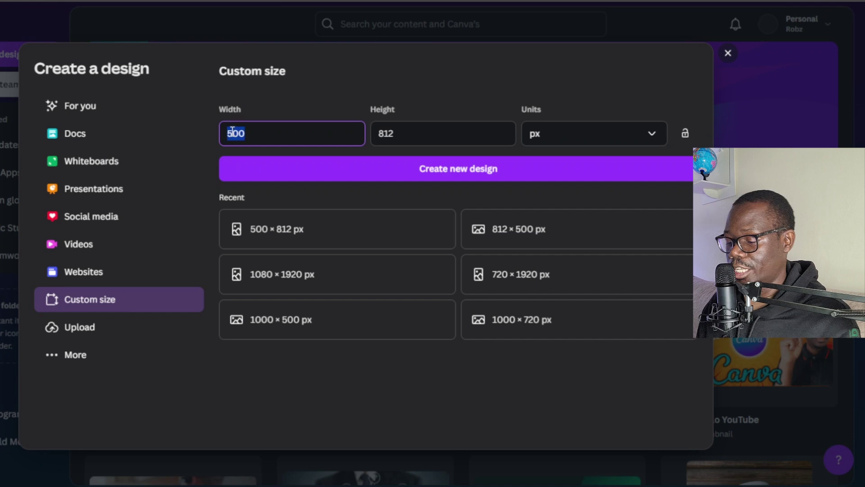
{"action": "type", "text": "1080"}
{"action": "left_click", "coordinate": [385, 133]}
{"action": "type", "text": "19"}
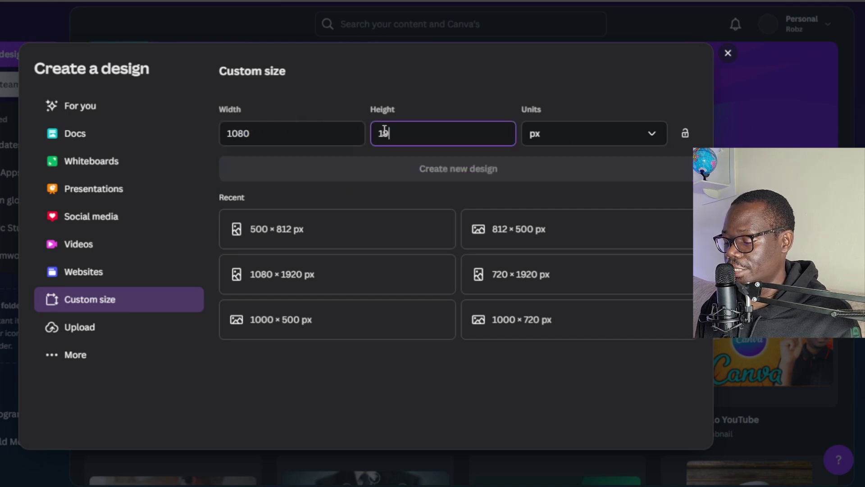
{"action": "type", "text": "20"}
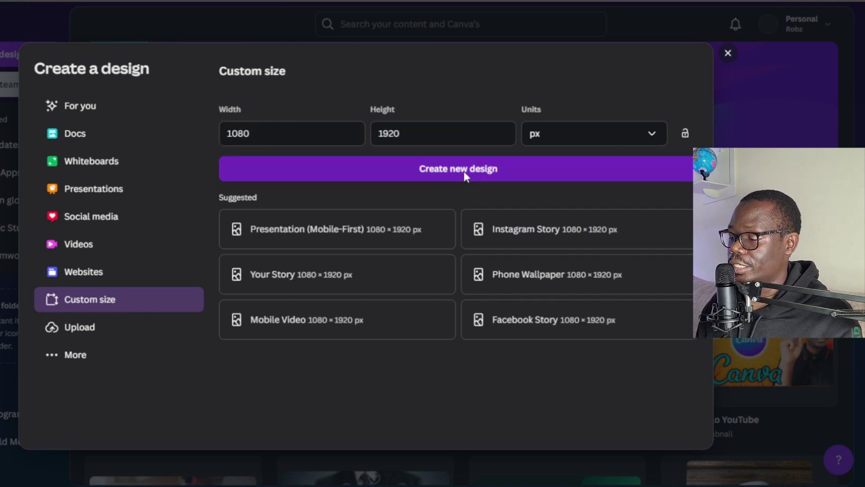
{"action": "left_click", "coordinate": [464, 172]}
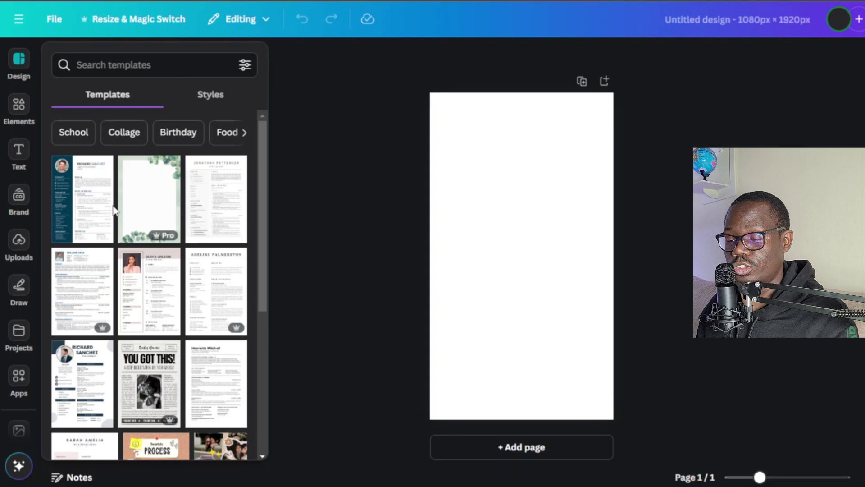
Add the uploaded My Fitness Program cover image to the blank page, enlarge it to most of the page width and centre it horizontally.
{"action": "left_click", "coordinate": [18, 242]}
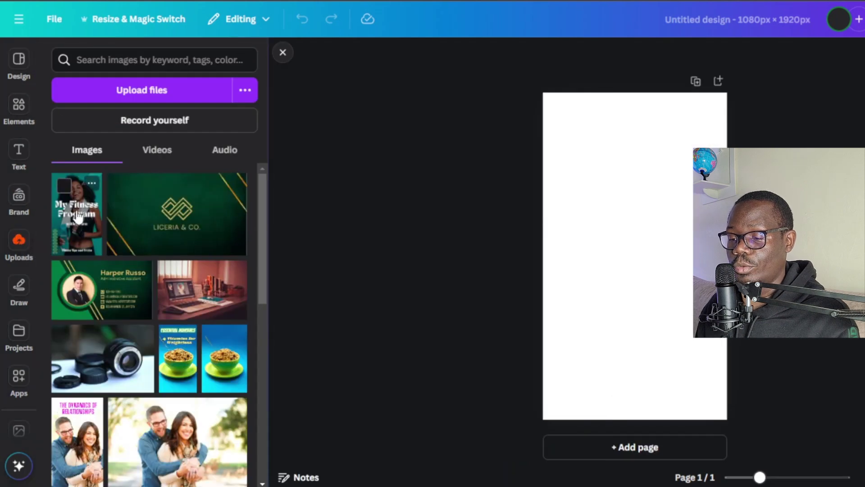
{"action": "left_click", "coordinate": [79, 216]}
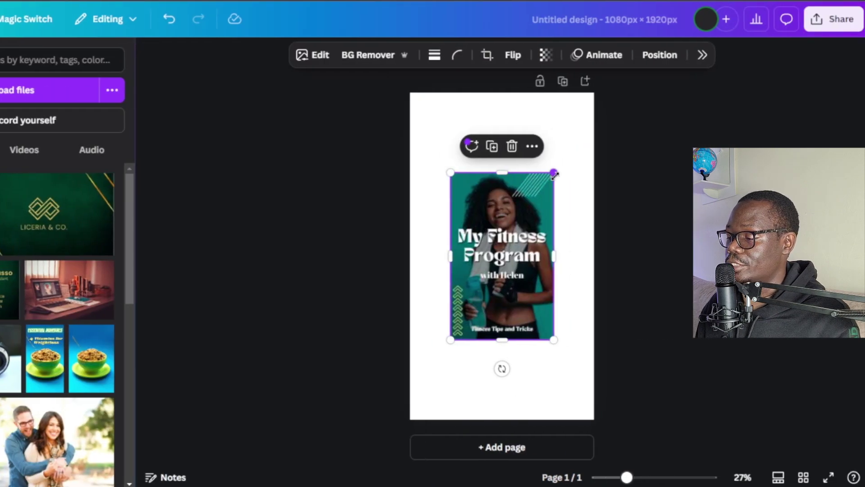
{"action": "left_click_drag", "start_coordinate": [554, 173], "coordinate": [580, 131]}
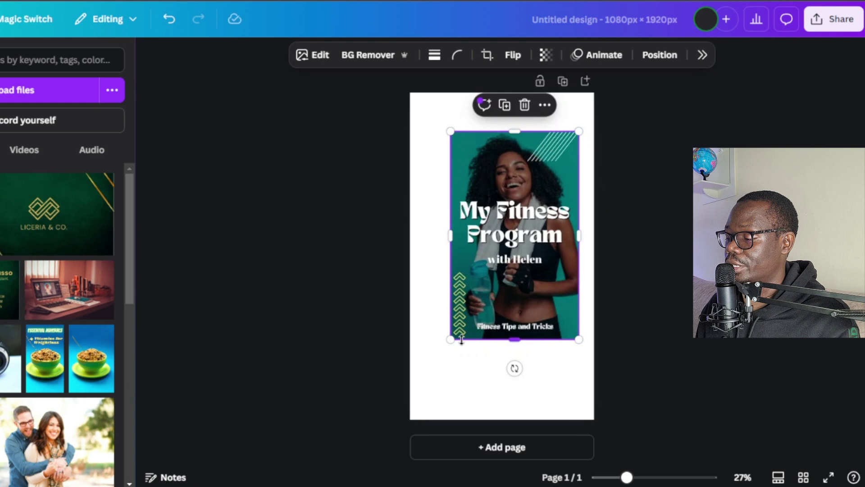
{"action": "left_click_drag", "start_coordinate": [451, 341], "coordinate": [437, 357]}
{"action": "left_click_drag", "start_coordinate": [492, 285], "coordinate": [486, 290]}
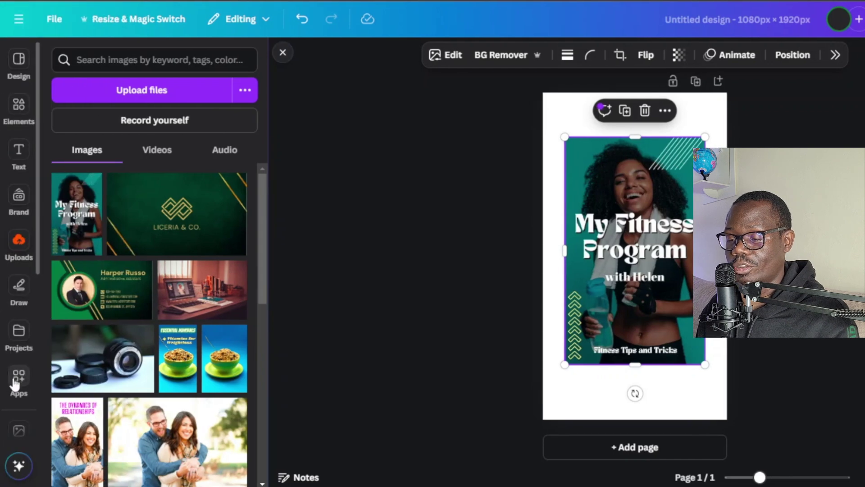
Search the apps for "mockups" and open the Mockups app.
{"action": "left_click", "coordinate": [19, 378]}
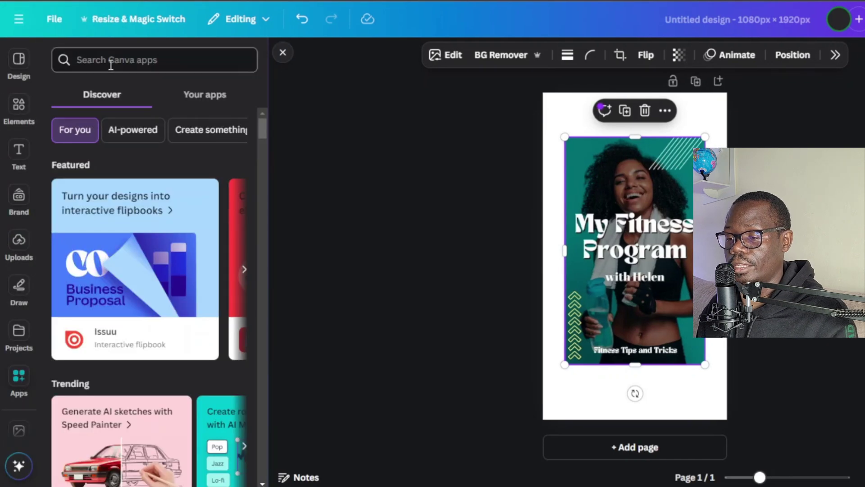
{"action": "left_click", "coordinate": [113, 66]}
{"action": "type", "text": "mockups"}
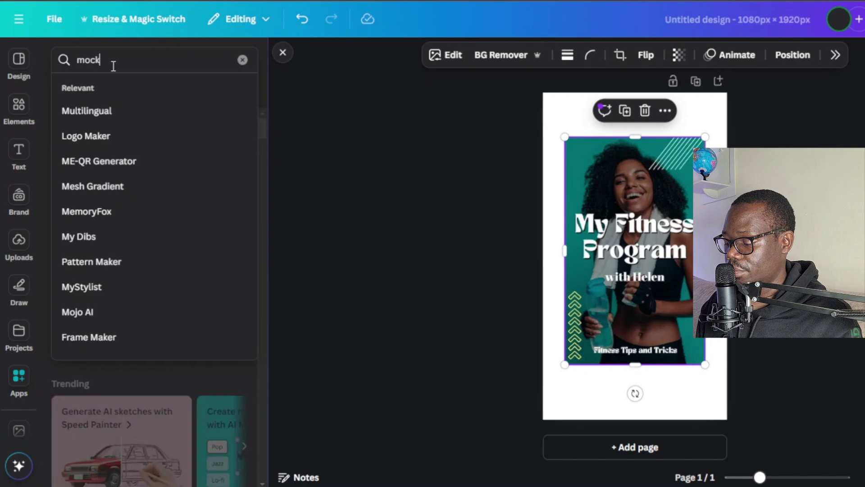
{"action": "left_click", "coordinate": [72, 99]}
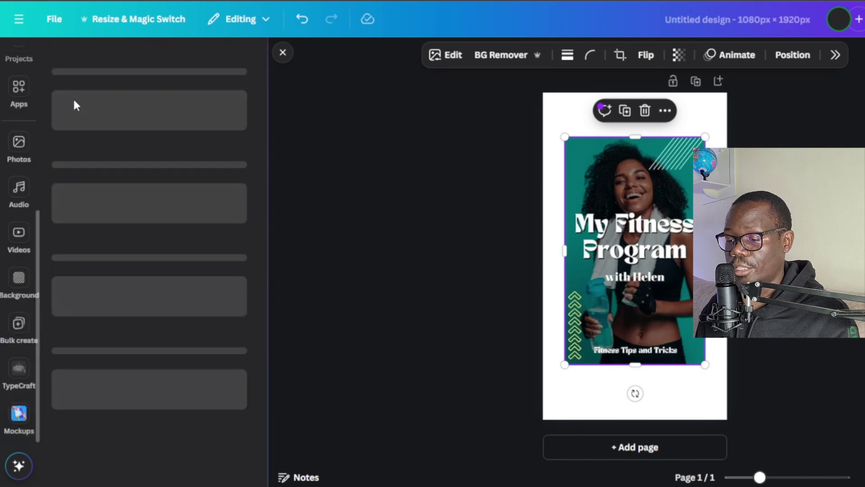
Look through the mockup categories, from Popular and Smartphones to Tablets & TV and Watches, for one that suits the cover.
{"action": "scroll", "coordinate": [106, 153], "scroll_direction": "down", "scroll_amount": 3}
{"action": "scroll", "coordinate": [107, 177], "scroll_direction": "up", "scroll_amount": 3}
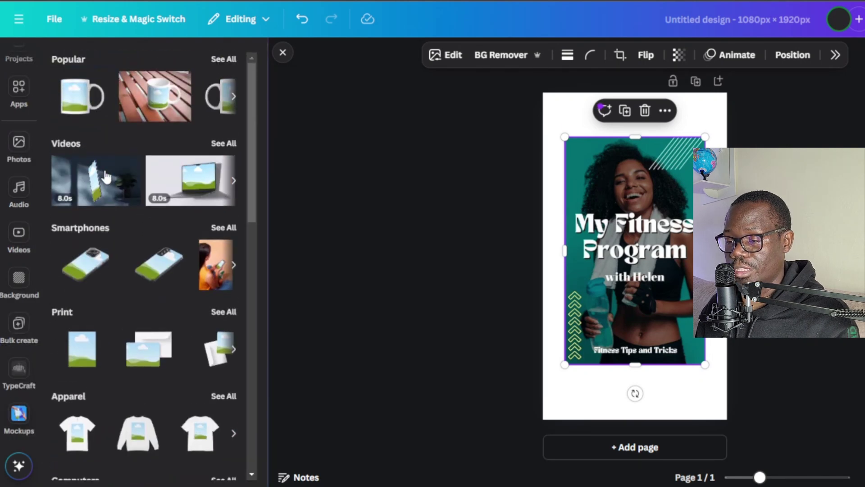
{"action": "scroll", "coordinate": [84, 224], "scroll_direction": "down", "scroll_amount": 1}
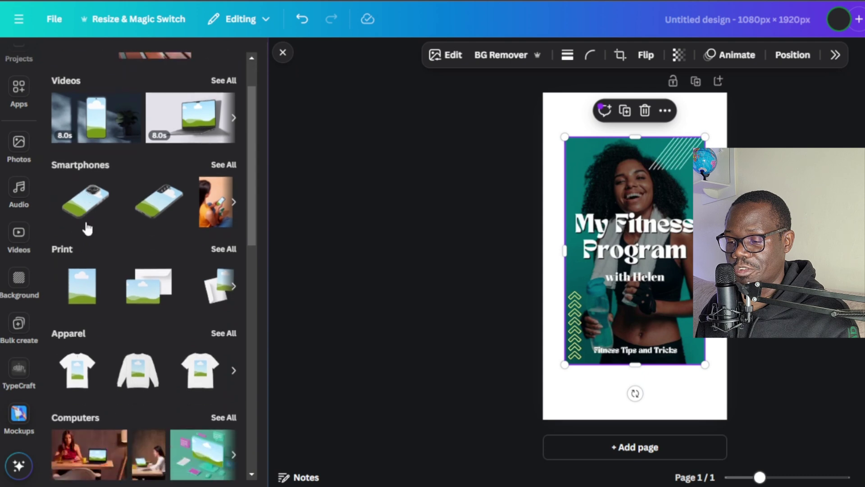
{"action": "scroll", "coordinate": [113, 244], "scroll_direction": "down", "scroll_amount": 4}
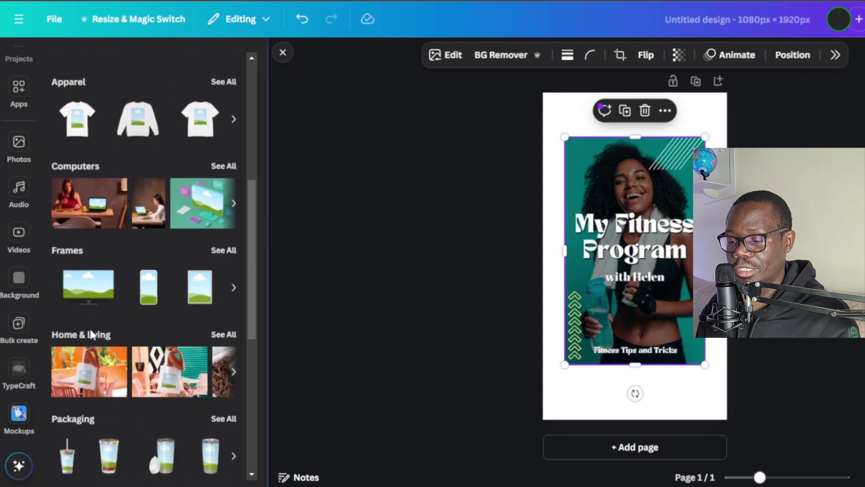
{"action": "scroll", "coordinate": [108, 298], "scroll_direction": "down", "scroll_amount": 5}
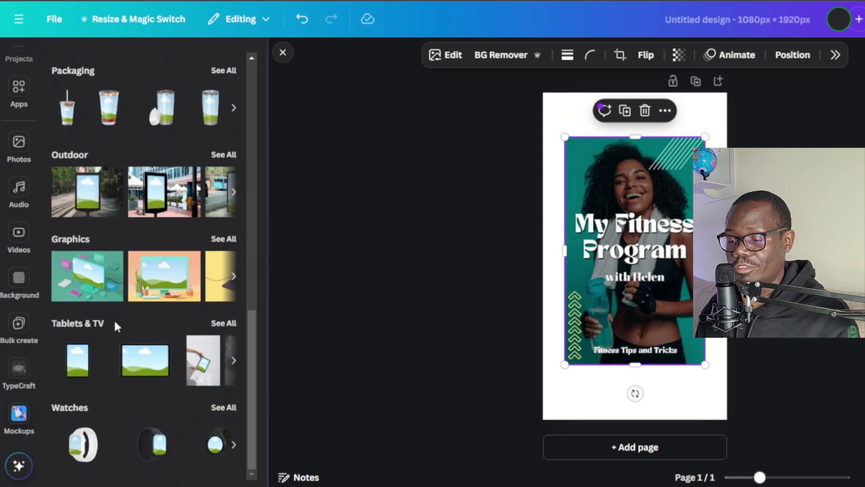
{"action": "scroll", "coordinate": [149, 338], "scroll_direction": "up", "scroll_amount": 6}
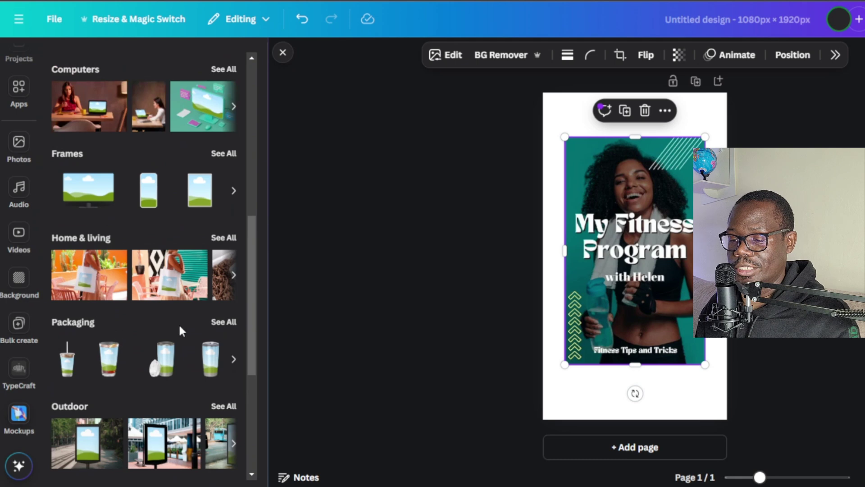
{"action": "scroll", "coordinate": [115, 334], "scroll_direction": "up", "scroll_amount": 5}
{"action": "scroll", "coordinate": [184, 321], "scroll_direction": "down", "scroll_amount": 2}
Place the cover in the Print mockup showing a portrait book against a beige wall with palm-leaf shadows.
{"action": "left_click", "coordinate": [223, 186]}
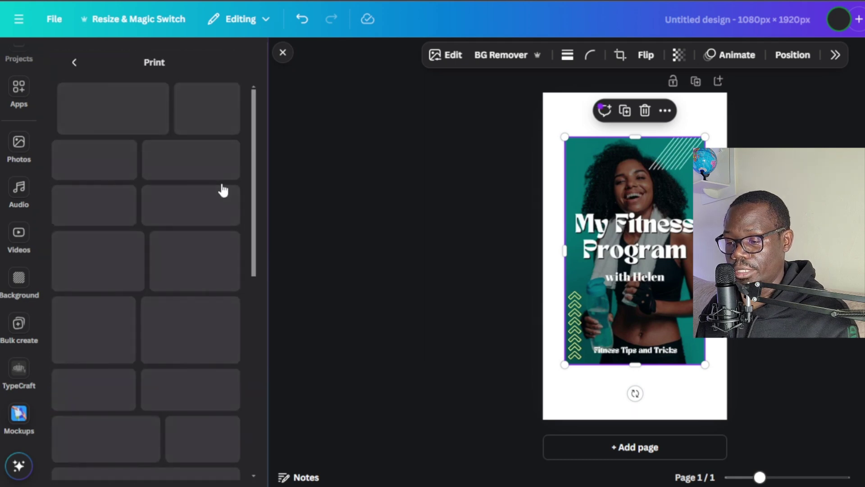
{"action": "scroll", "coordinate": [150, 230], "scroll_direction": "down", "scroll_amount": 7}
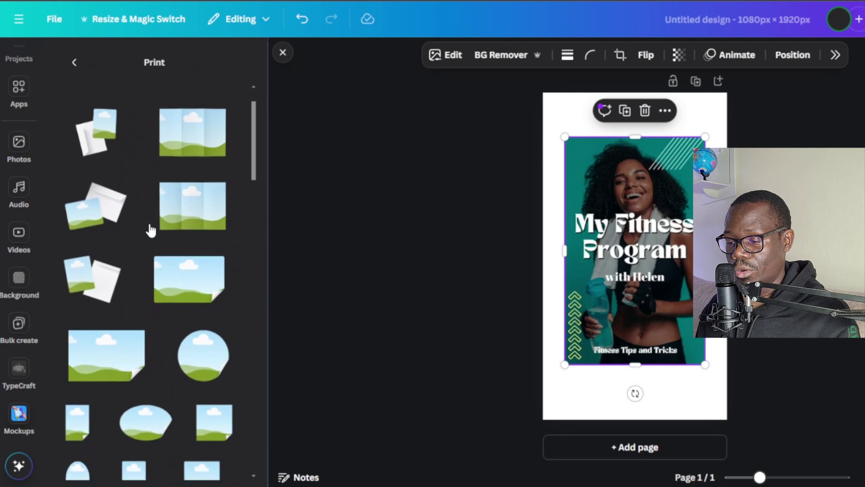
{"action": "scroll", "coordinate": [150, 231], "scroll_direction": "down", "scroll_amount": 10}
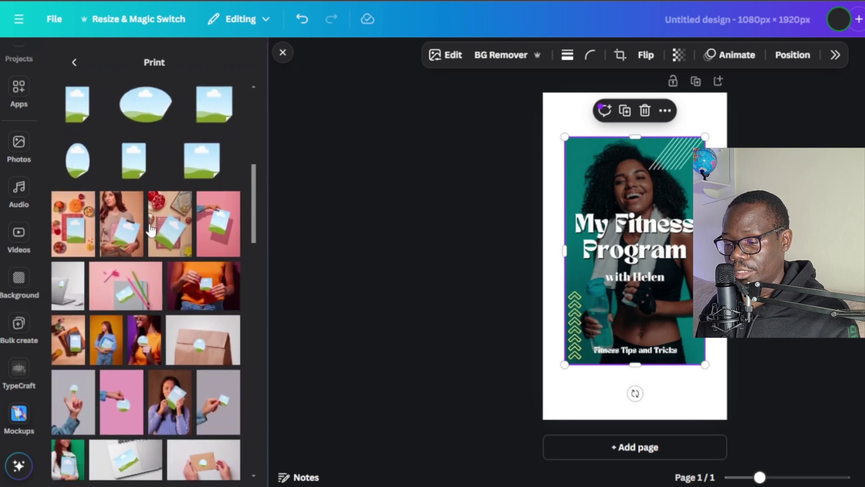
{"action": "scroll", "coordinate": [150, 230], "scroll_direction": "down", "scroll_amount": 8}
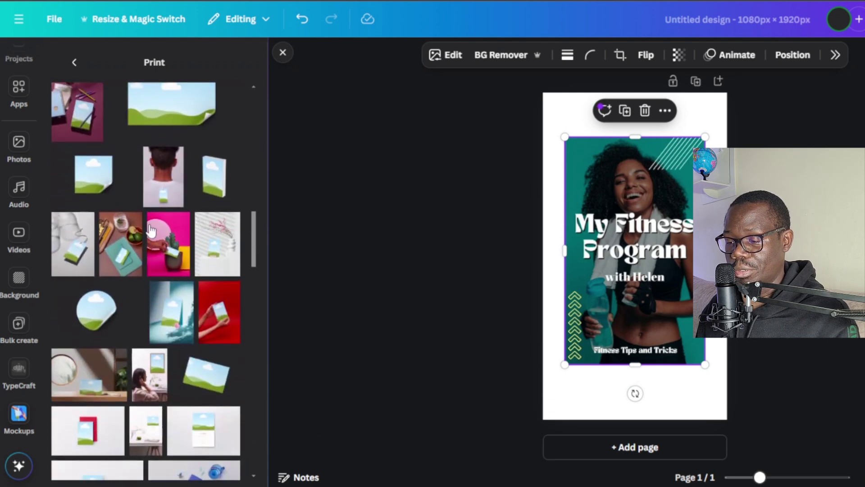
{"action": "scroll", "coordinate": [161, 239], "scroll_direction": "down", "scroll_amount": 4}
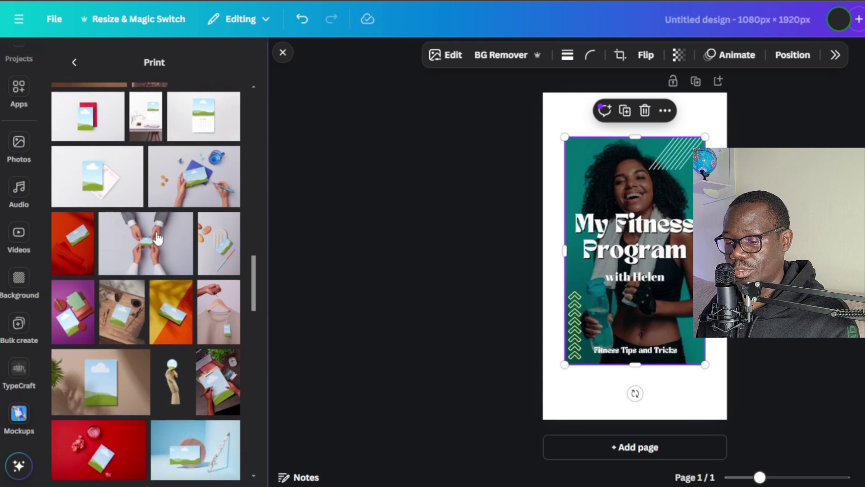
{"action": "left_click", "coordinate": [93, 265]}
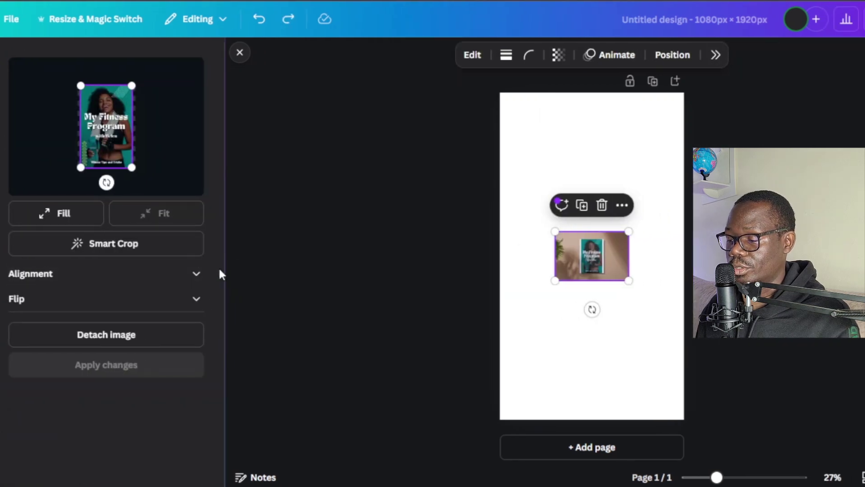
Enlarge the mockup until it covers the full page height and centre the book horizontally on the page.
{"action": "left_click_drag", "start_coordinate": [629, 231], "coordinate": [801, 116]}
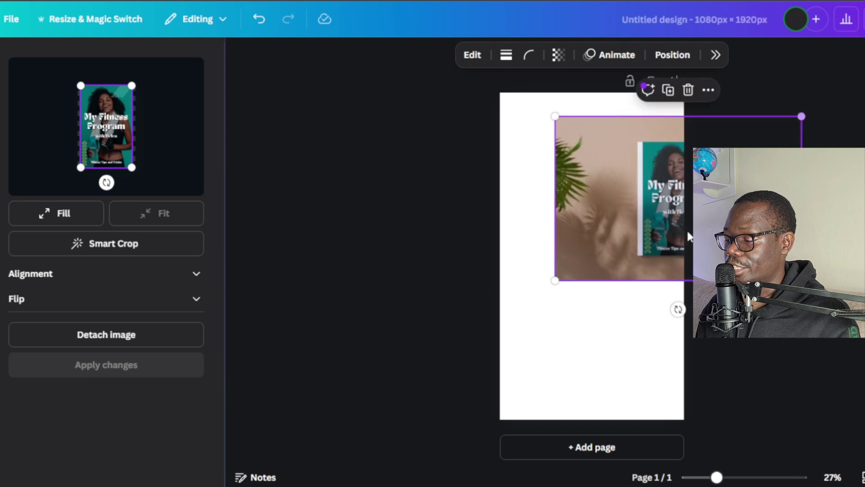
{"action": "left_click_drag", "start_coordinate": [555, 281], "coordinate": [333, 424]}
{"action": "left_click_drag", "start_coordinate": [800, 115], "coordinate": [828, 93]}
{"action": "left_click_drag", "start_coordinate": [631, 221], "coordinate": [641, 224]}
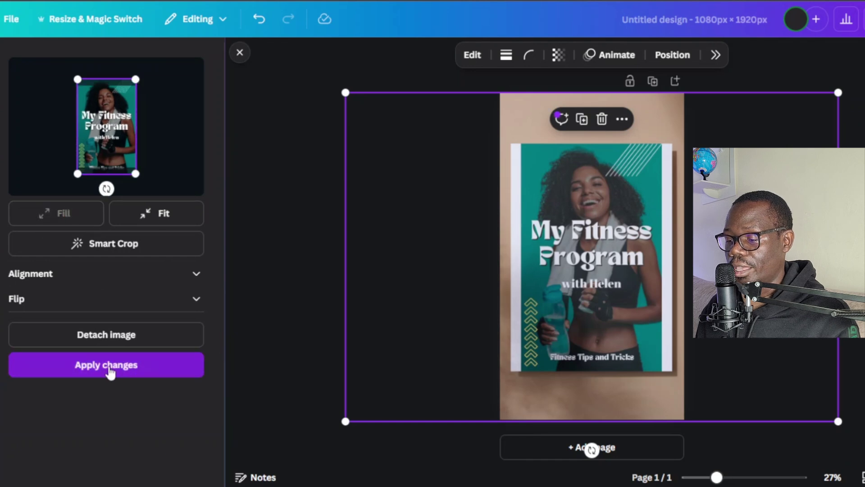
Set the cover image to Fill inside the mockup and apply the change.
{"action": "left_click", "coordinate": [105, 370]}
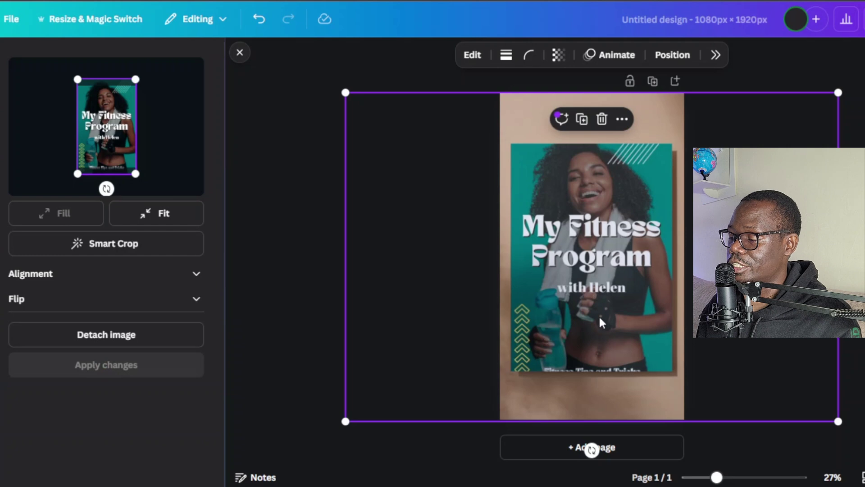
{"action": "key", "text": "Escape"}
{"action": "key", "text": "Escape"}
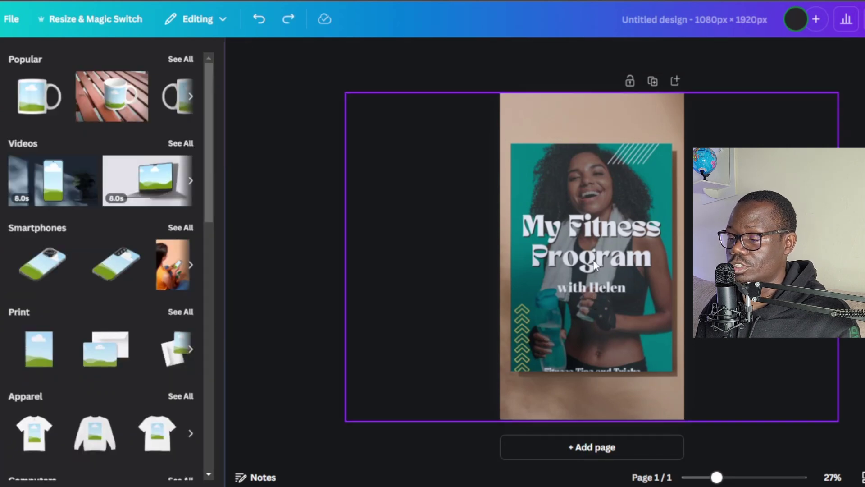
{"action": "left_click", "coordinate": [614, 231]}
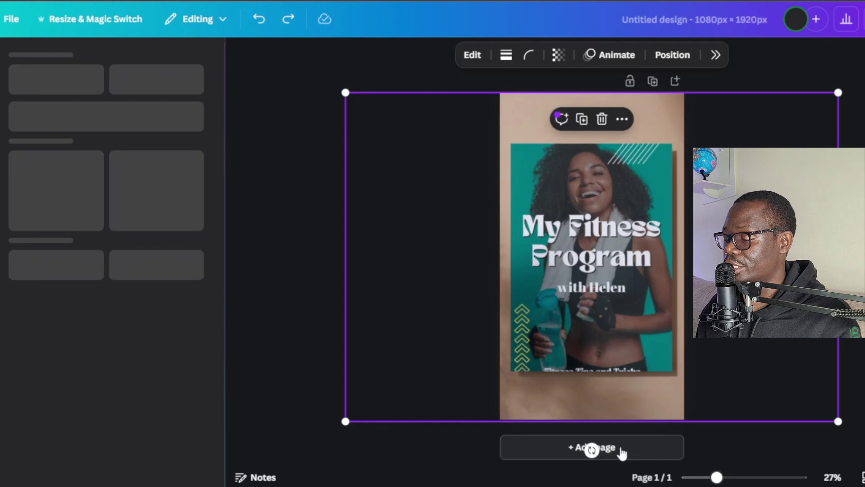
{"action": "left_click", "coordinate": [652, 82]}
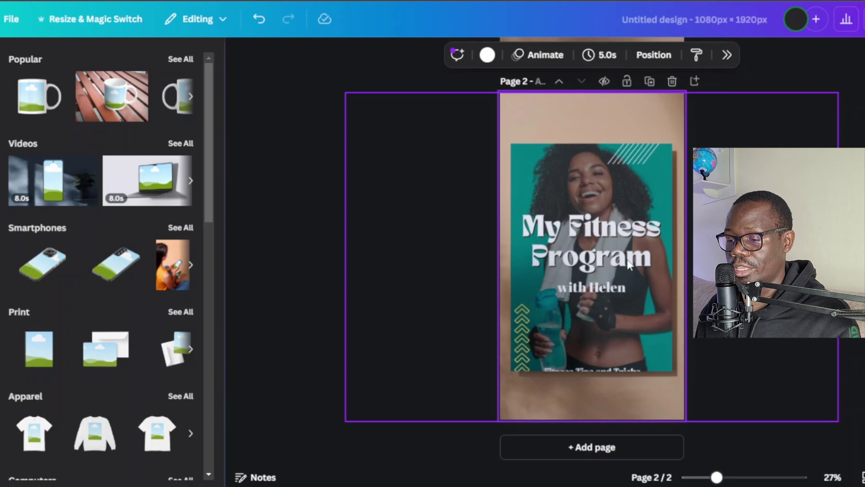
{"action": "scroll", "coordinate": [137, 306], "scroll_direction": "down", "scroll_amount": 2}
{"action": "scroll", "coordinate": [97, 305], "scroll_direction": "down", "scroll_amount": 4}
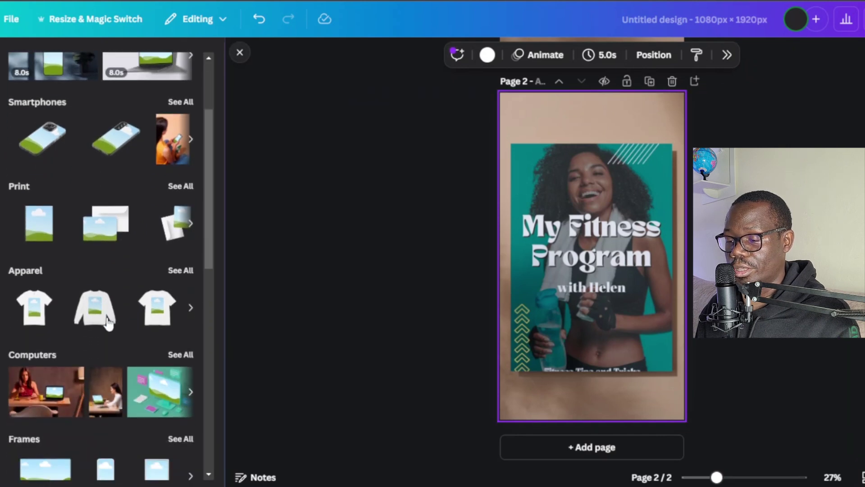
{"action": "scroll", "coordinate": [102, 302], "scroll_direction": "up", "scroll_amount": 4}
{"action": "left_click", "coordinate": [185, 314]}
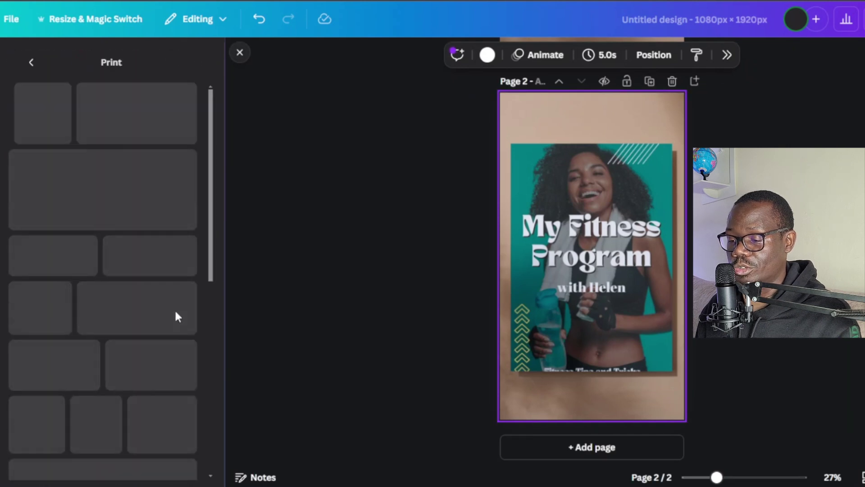
{"action": "scroll", "coordinate": [168, 316], "scroll_direction": "down", "scroll_amount": 10}
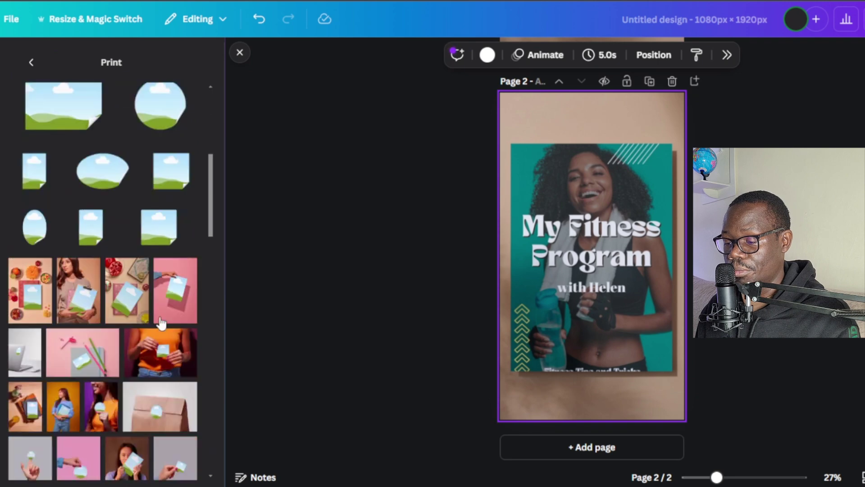
{"action": "left_click", "coordinate": [178, 244]}
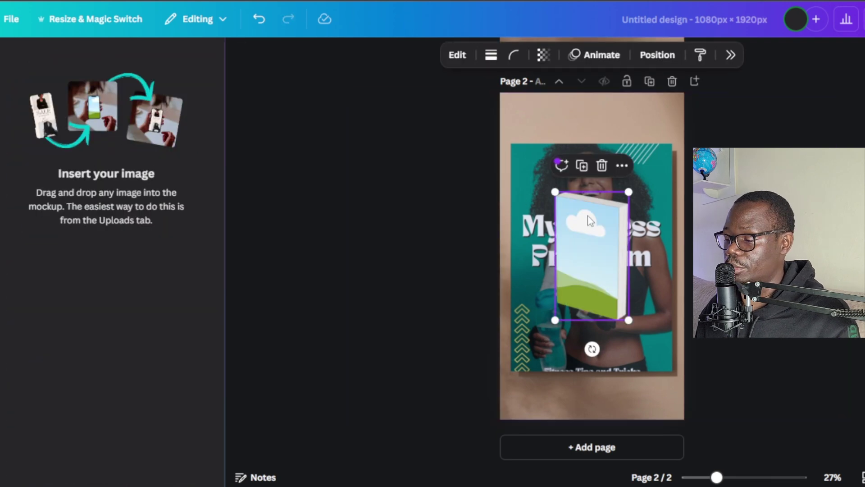
{"action": "left_click", "coordinate": [670, 123]}
{"action": "left_click", "coordinate": [672, 81]}
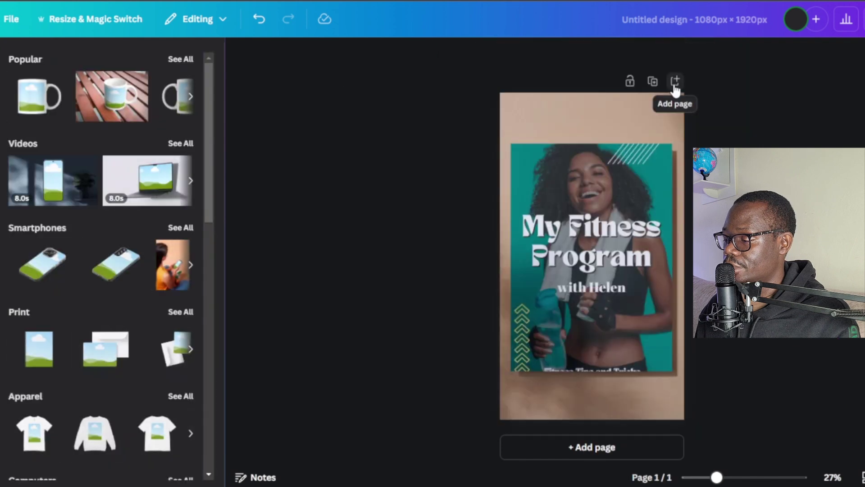
Add a blank second page and insert the upright 3D book mockup from the Print category on it.
{"action": "left_click", "coordinate": [586, 446]}
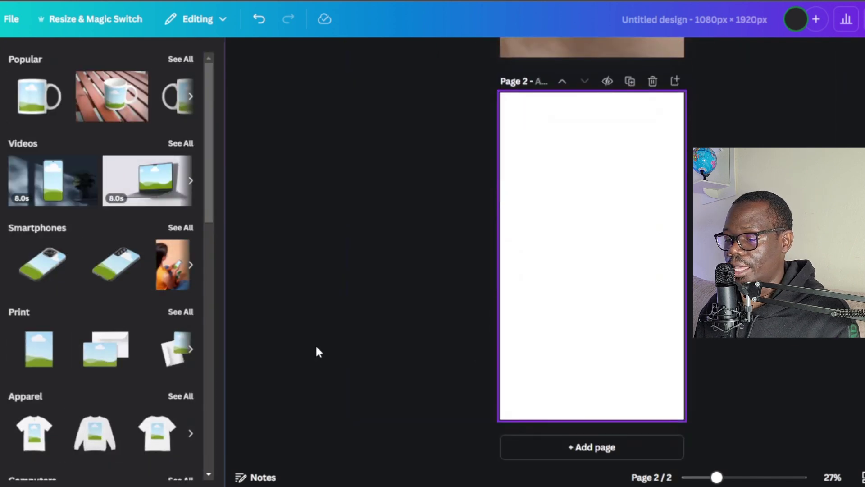
{"action": "left_click", "coordinate": [180, 313]}
{"action": "scroll", "coordinate": [149, 333], "scroll_direction": "down", "scroll_amount": 10}
{"action": "scroll", "coordinate": [151, 339], "scroll_direction": "down", "scroll_amount": 5}
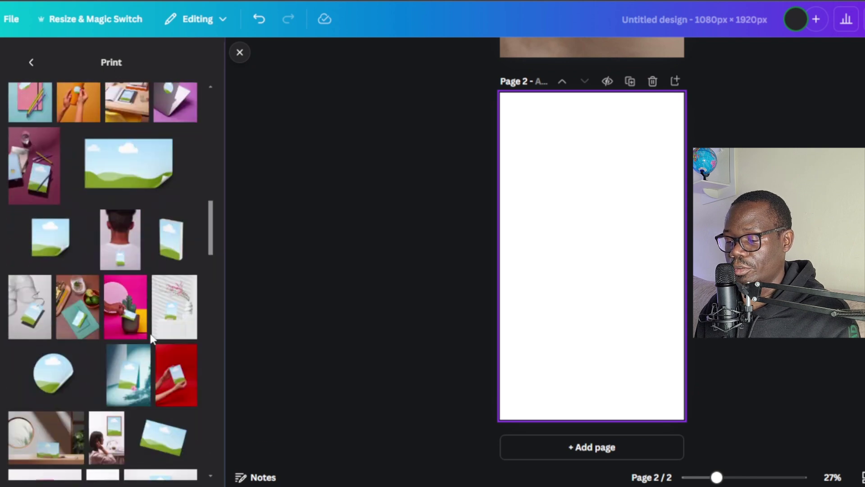
{"action": "left_click", "coordinate": [170, 244]}
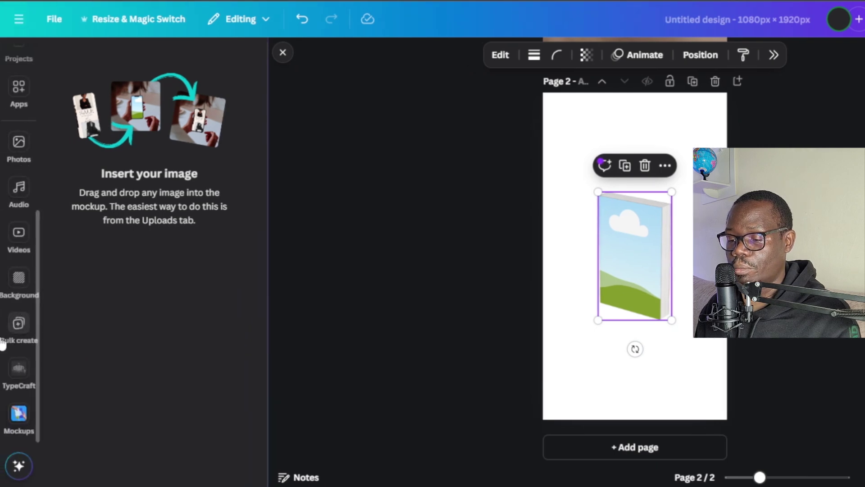
Insert the uploaded My Fitness Program cover into the 3D book mockup on page 2.
{"action": "scroll", "coordinate": [17, 344], "scroll_direction": "up", "scroll_amount": 5}
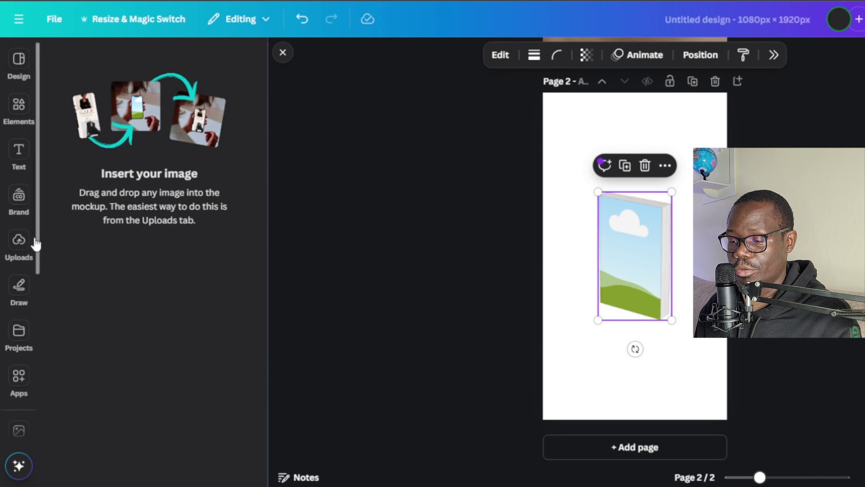
{"action": "left_click", "coordinate": [17, 245]}
{"action": "left_click", "coordinate": [81, 211]}
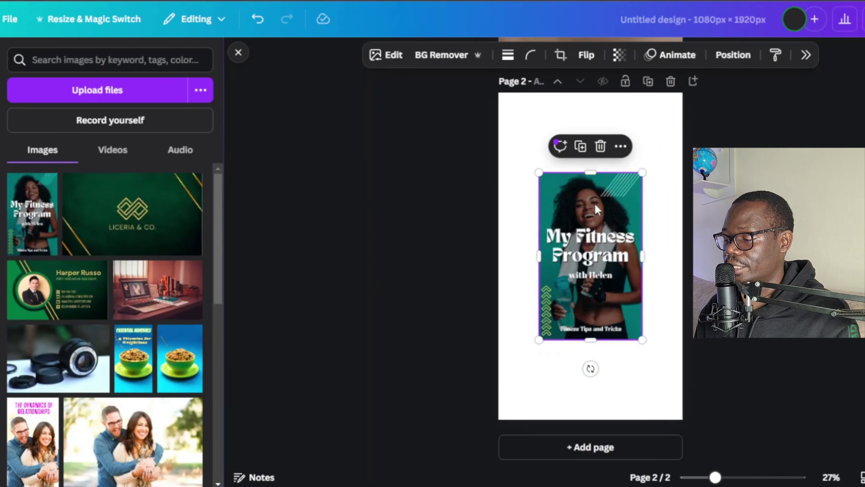
{"action": "left_click_drag", "start_coordinate": [637, 231], "coordinate": [598, 251]}
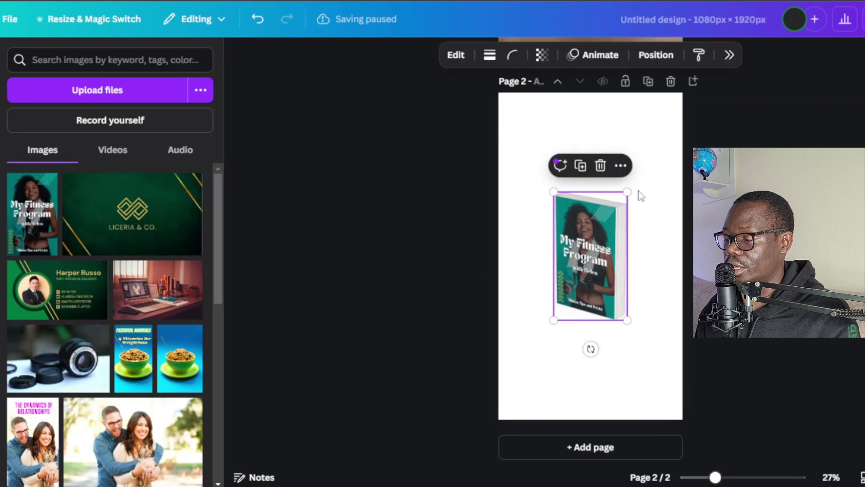
Enlarge the 3D book mockup to most of the page width and centre it horizontally on page 2.
{"action": "left_click_drag", "start_coordinate": [627, 191], "coordinate": [679, 102]}
{"action": "left_click_drag", "start_coordinate": [555, 319], "coordinate": [517, 384]}
{"action": "left_click_drag", "start_coordinate": [571, 269], "coordinate": [562, 297]}
{"action": "key", "text": "Escape"}
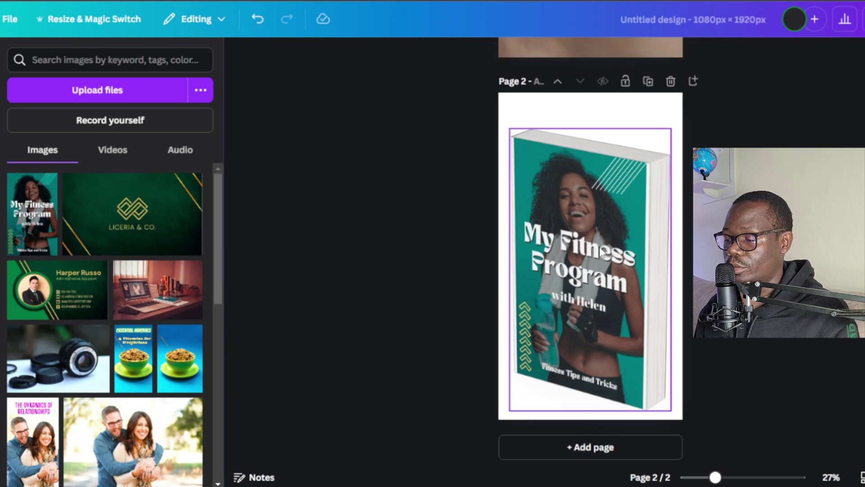
Set the background of page 2 to the first brown photo colour taken from the beige mockup.
{"action": "left_click", "coordinate": [617, 106]}
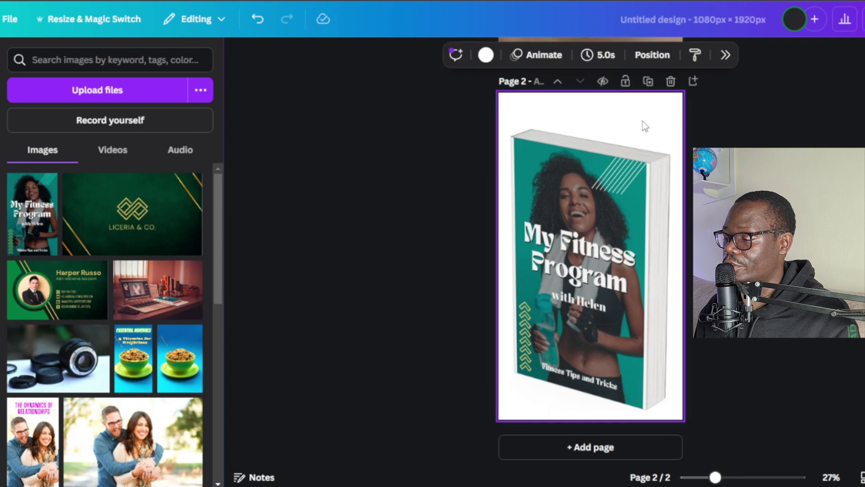
{"action": "left_click", "coordinate": [486, 56]}
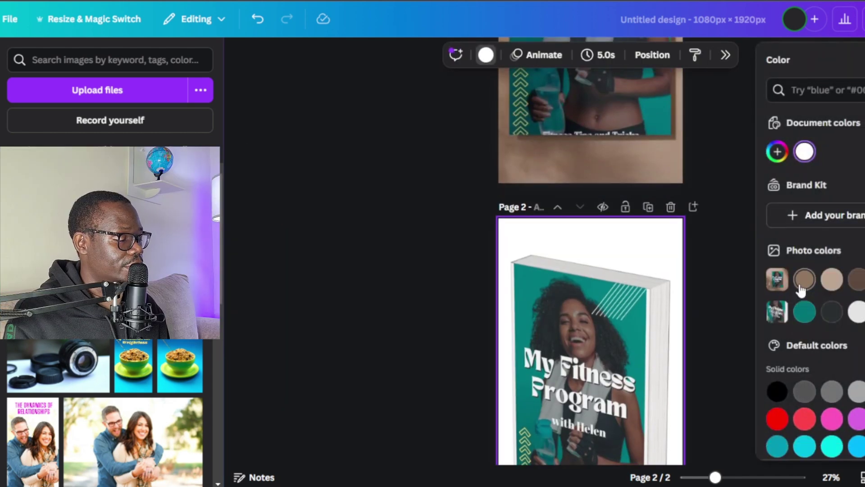
{"action": "left_click", "coordinate": [804, 281]}
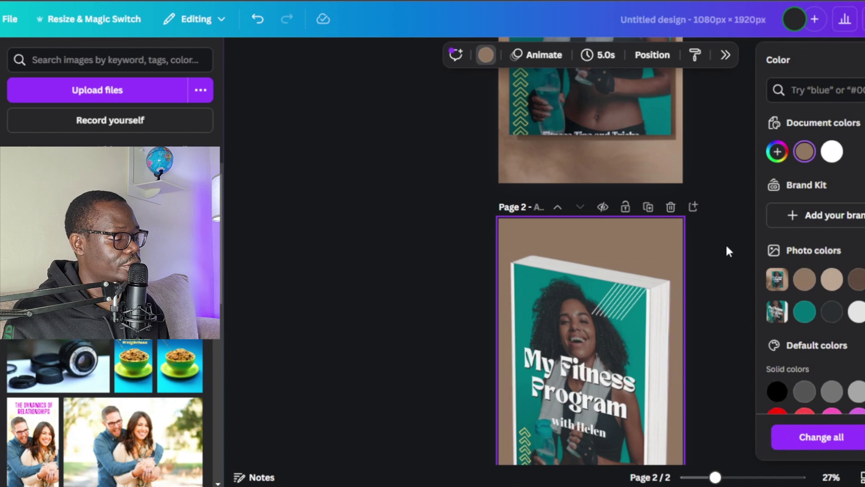
{"action": "left_click", "coordinate": [724, 271]}
Compare the two mockup pages and delete page 2 with the 3D book.
{"action": "scroll", "coordinate": [607, 293], "scroll_direction": "up", "scroll_amount": 5}
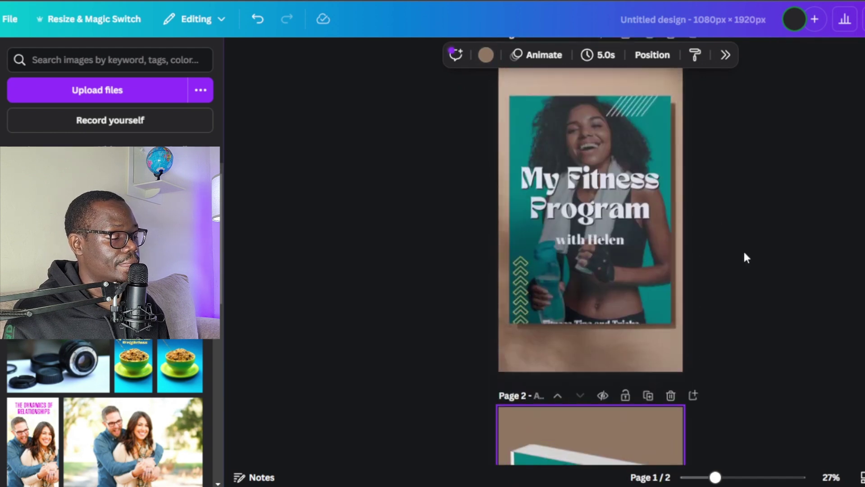
{"action": "scroll", "coordinate": [531, 254], "scroll_direction": "down", "scroll_amount": 2}
{"action": "scroll", "coordinate": [531, 254], "scroll_direction": "down", "scroll_amount": 2}
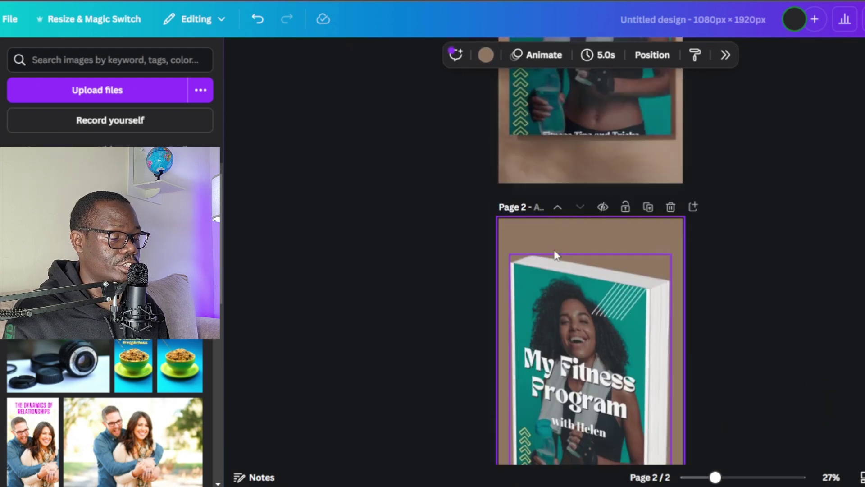
{"action": "scroll", "coordinate": [628, 267], "scroll_direction": "up", "scroll_amount": 5}
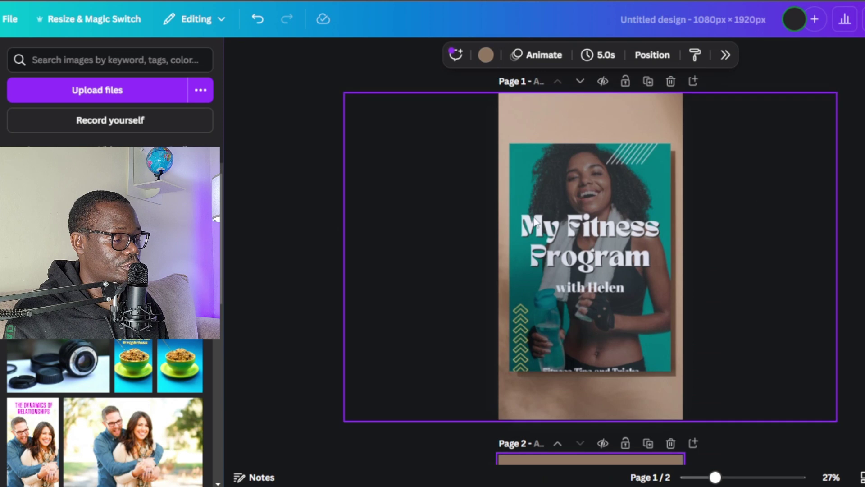
{"action": "scroll", "coordinate": [667, 342], "scroll_direction": "down", "scroll_amount": 2}
{"action": "left_click", "coordinate": [670, 381]}
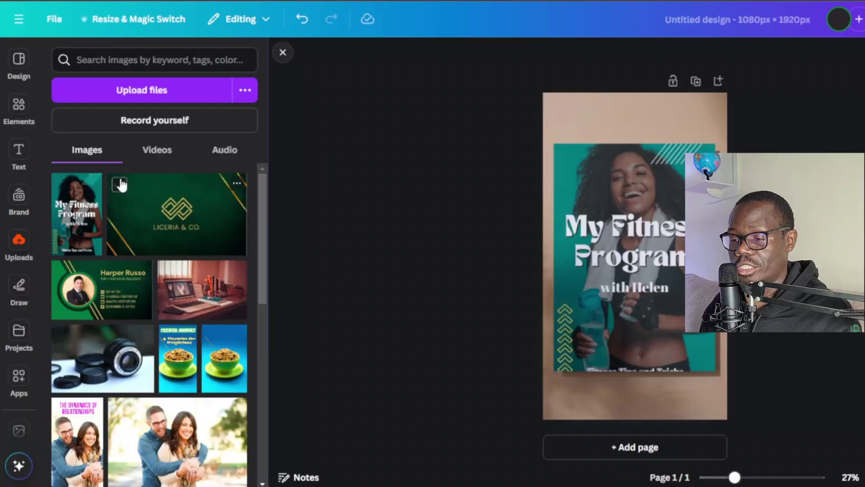
Add a heading text box, enlarge it to about size 103 and centre it below the book near the page's lower edge.
{"action": "left_click", "coordinate": [20, 155]}
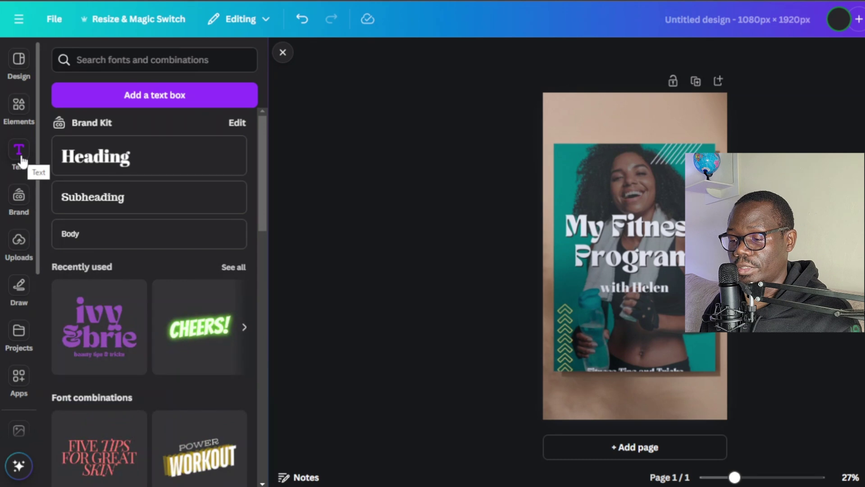
{"action": "left_click", "coordinate": [134, 167]}
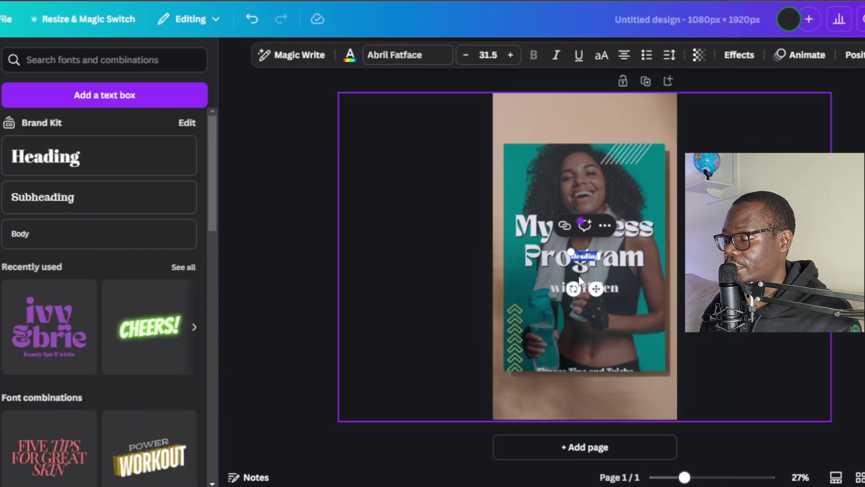
{"action": "left_click_drag", "start_coordinate": [622, 286], "coordinate": [608, 425]}
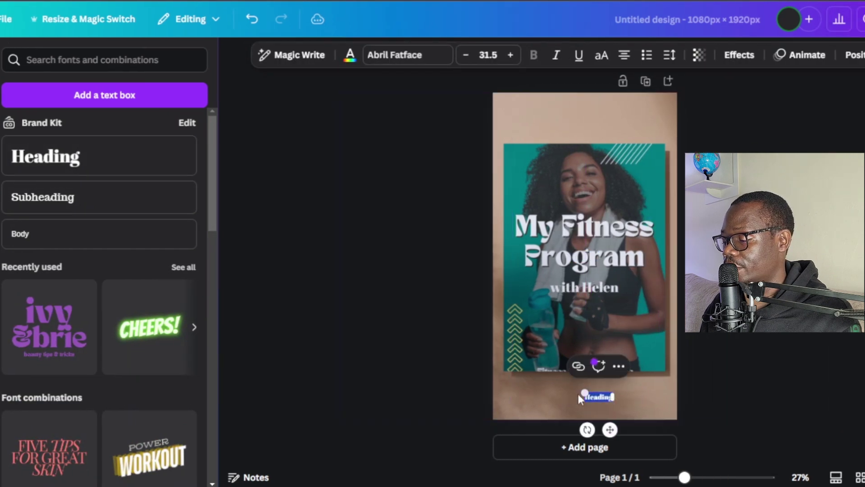
{"action": "left_click_drag", "start_coordinate": [583, 390], "coordinate": [518, 369]}
{"action": "mouse_move", "coordinate": [614, 401]}
{"action": "left_mouse_down"}
{"action": "mouse_move", "coordinate": [623, 404]}
{"action": "mouse_move", "coordinate": [614, 401]}
{"action": "left_mouse_up"}
{"action": "left_click_drag", "start_coordinate": [577, 435], "coordinate": [593, 434]}
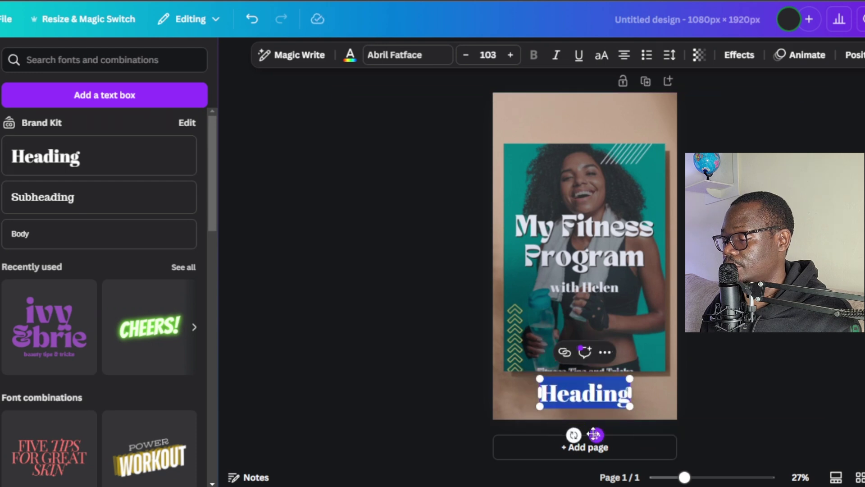
Replace the placeholder heading below the book with "Edit Template".
{"action": "type", "text": "Ed"}
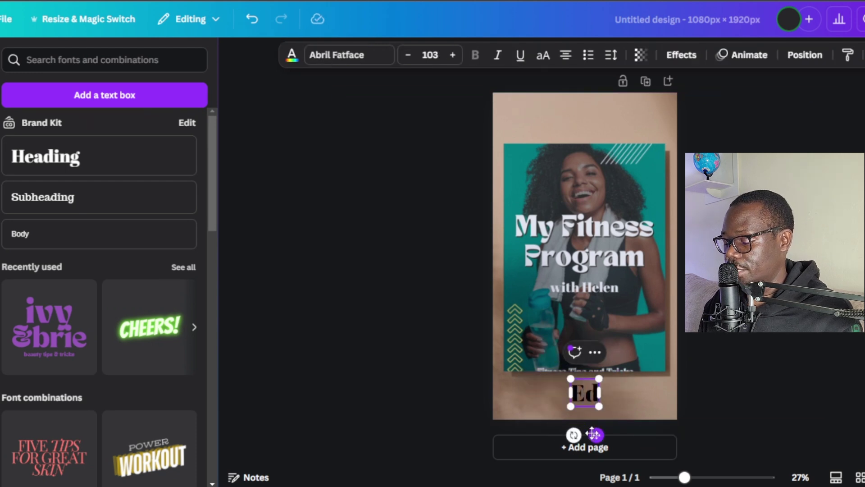
{"action": "type", "text": "it Template"}
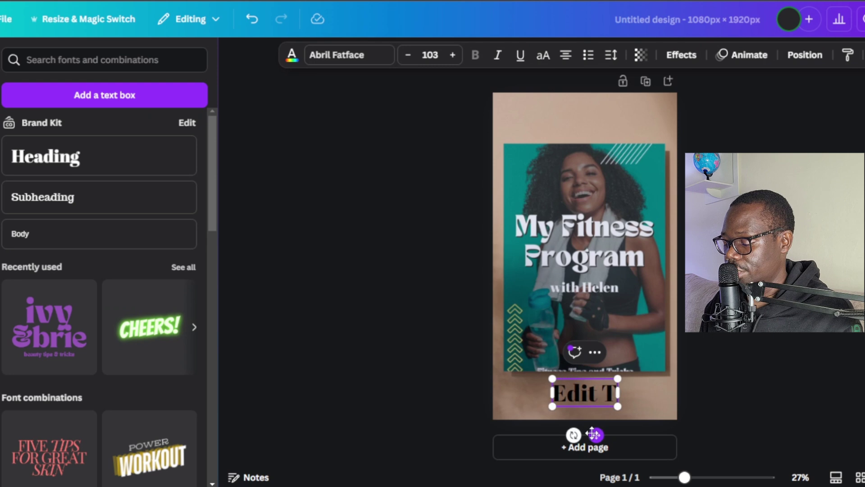
{"action": "left_click", "coordinate": [592, 425]}
Link the "Edit Template" text to the copied Canva template preview URL of the My Fitness Program design.
{"action": "left_click", "coordinate": [607, 391]}
{"action": "left_click", "coordinate": [608, 391]}
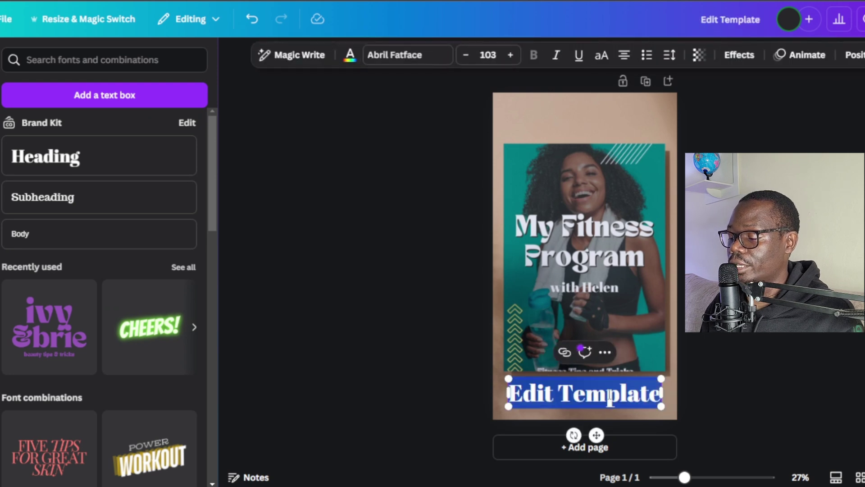
{"action": "left_click", "coordinate": [565, 352]}
{"action": "right_click", "coordinate": [494, 235]}
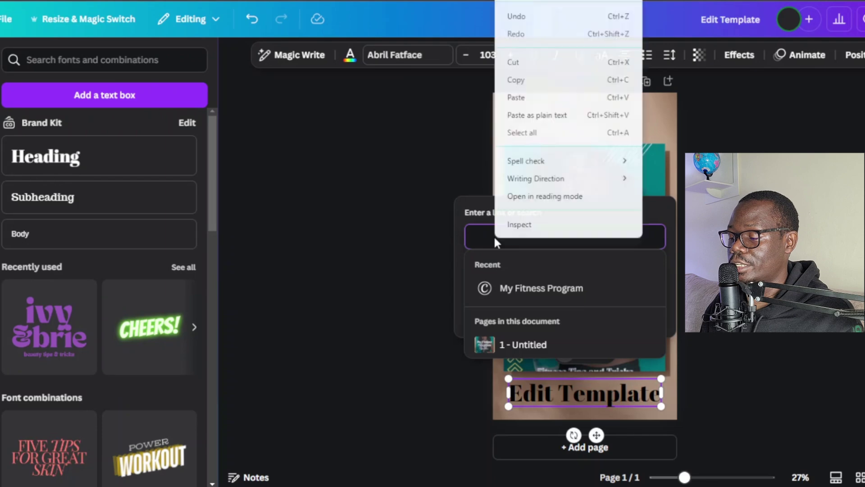
{"action": "left_click", "coordinate": [523, 101]}
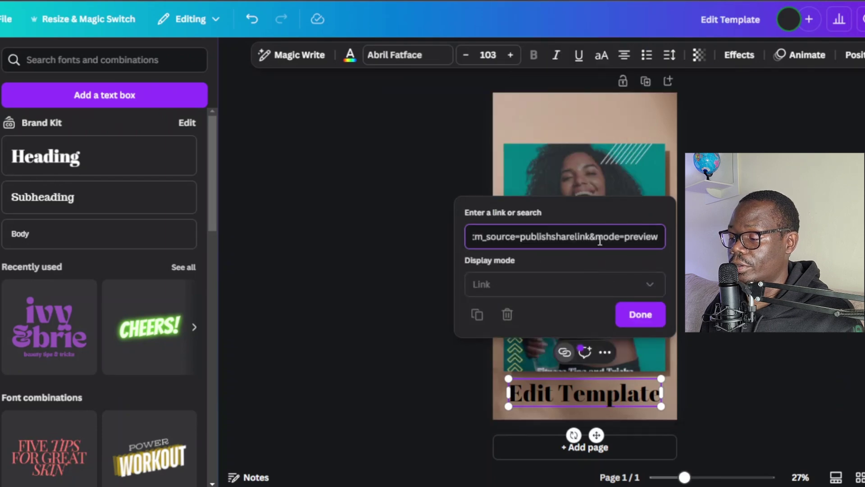
{"action": "left_click", "coordinate": [645, 315]}
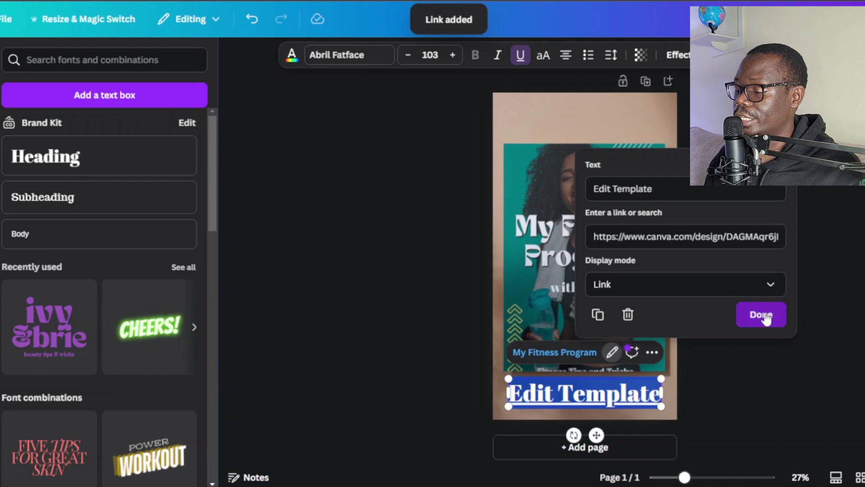
{"action": "left_click", "coordinate": [764, 316]}
{"action": "left_click", "coordinate": [759, 324]}
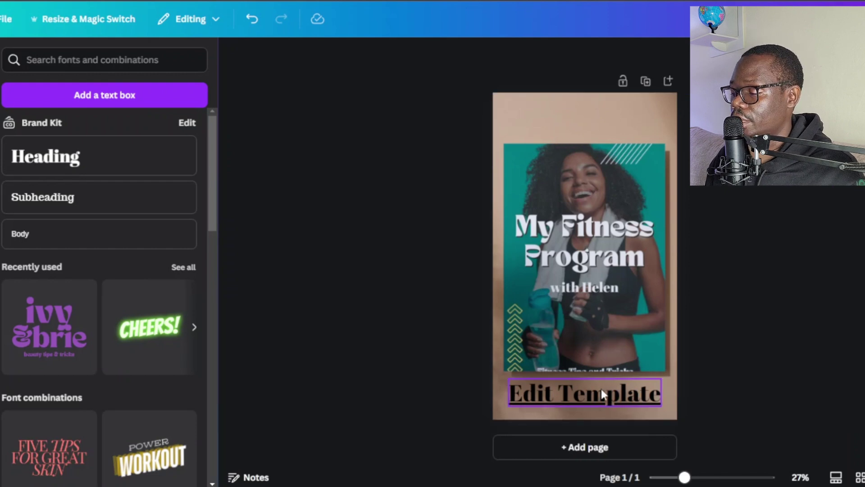
{"action": "left_click", "coordinate": [47, 157]}
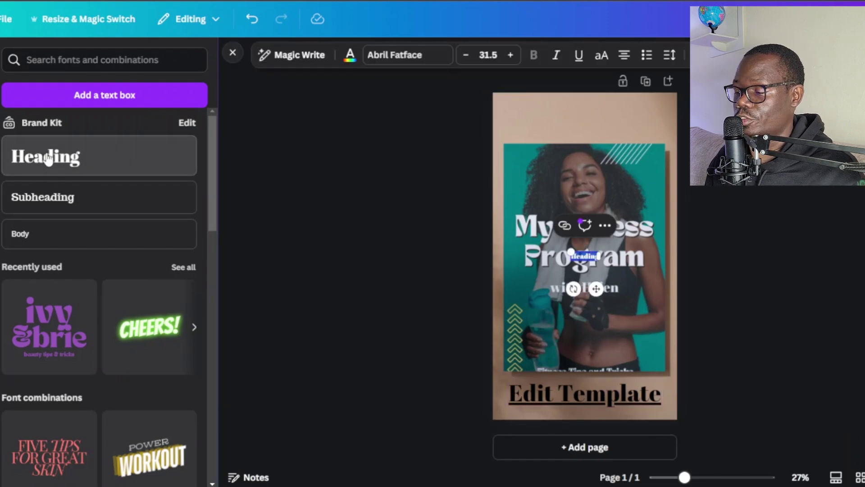
{"action": "left_click_drag", "start_coordinate": [564, 249], "coordinate": [515, 234]}
{"action": "left_click_drag", "start_coordinate": [575, 287], "coordinate": [599, 164]}
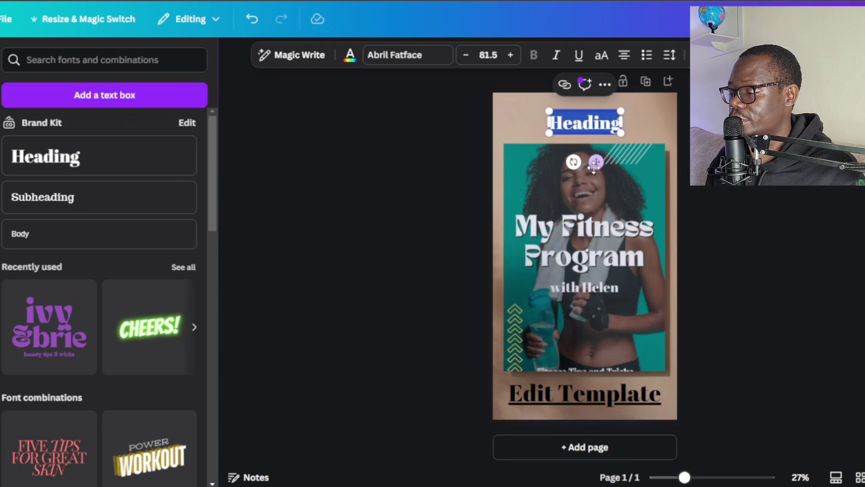
{"action": "key", "text": "BackSpace"}
Add the pink neon style from the recently used text styles and centre it above the book.
{"action": "scroll", "coordinate": [164, 340], "scroll_direction": "down", "scroll_amount": 3}
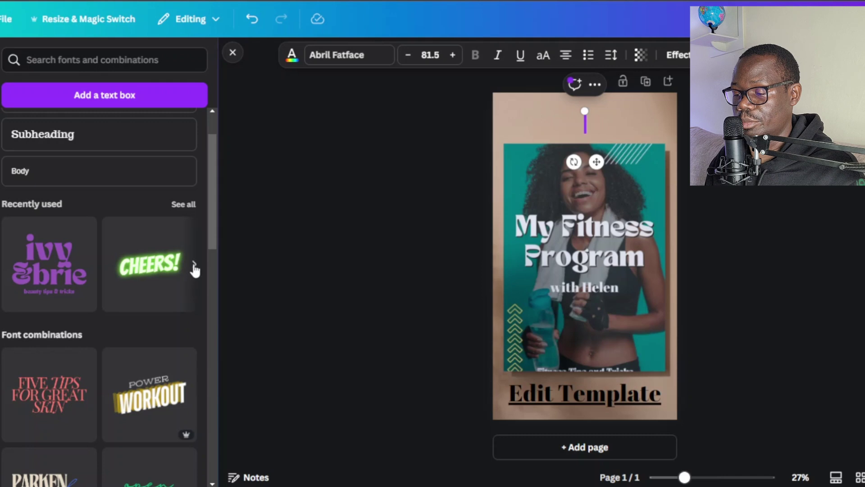
{"action": "left_click", "coordinate": [194, 265]}
{"action": "left_click", "coordinate": [194, 266]}
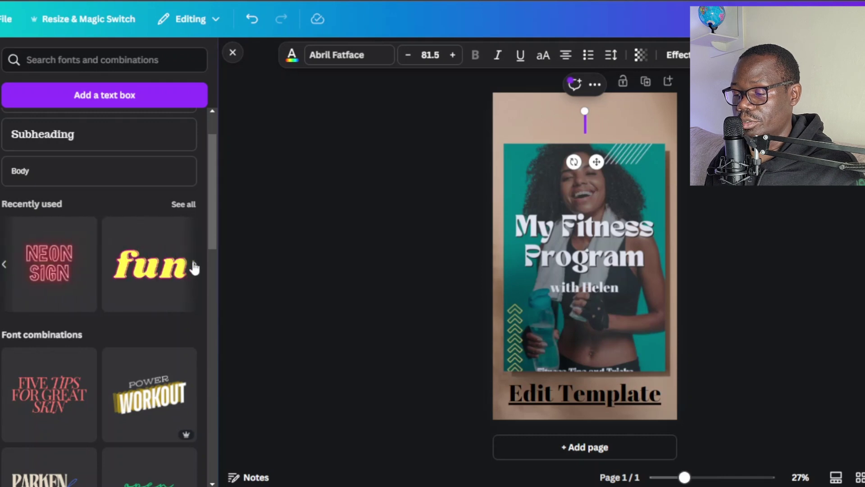
{"action": "left_click", "coordinate": [194, 266]}
{"action": "left_click", "coordinate": [157, 266]}
{"action": "left_click_drag", "start_coordinate": [606, 273], "coordinate": [604, 171]}
{"action": "left_click_drag", "start_coordinate": [656, 191], "coordinate": [591, 124]}
Replace the wording of the pink neon text with "EBOOK TEMPLATE".
{"action": "double_click", "coordinate": [591, 123]}
{"action": "type", "text": "E"}
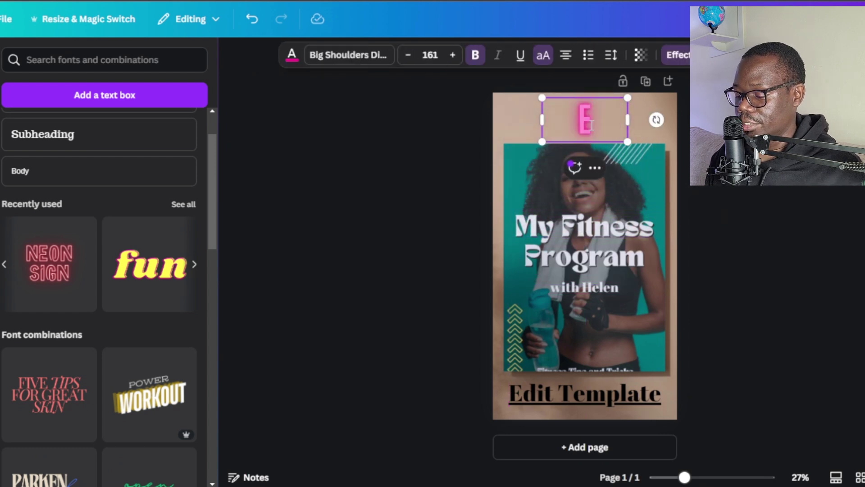
{"action": "type", "text": "BOOK TEMPLATE"}
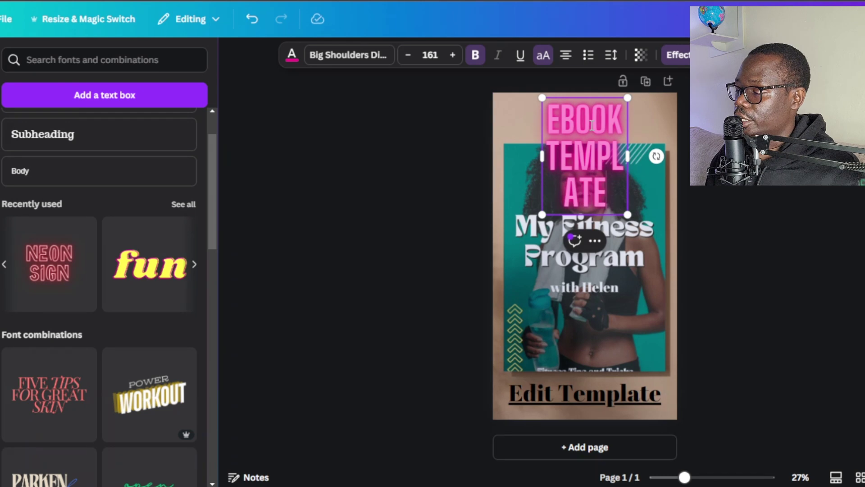
Widen the neon title to fit one line, reduce it to size 128 and centre it above the book.
{"action": "left_click_drag", "start_coordinate": [630, 159], "coordinate": [701, 137]}
{"action": "left_click_drag", "start_coordinate": [631, 116], "coordinate": [577, 116]}
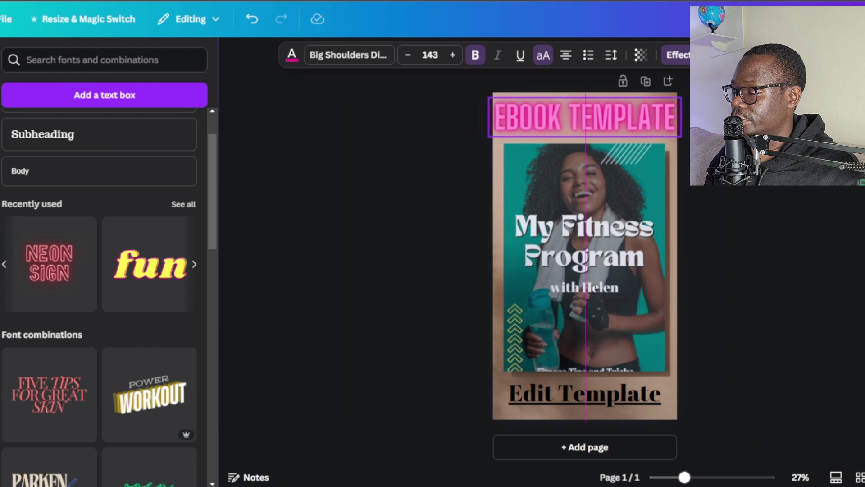
{"action": "left_click_drag", "start_coordinate": [681, 137], "coordinate": [662, 131]}
{"action": "left_click_drag", "start_coordinate": [577, 115], "coordinate": [587, 115]}
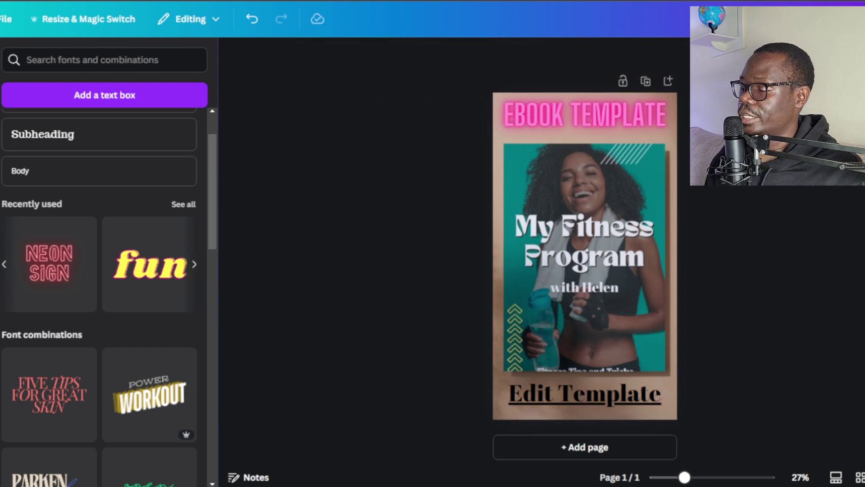
Change the neon title's text colour to the custom bright blue #00D1FF.
{"action": "left_click", "coordinate": [599, 109]}
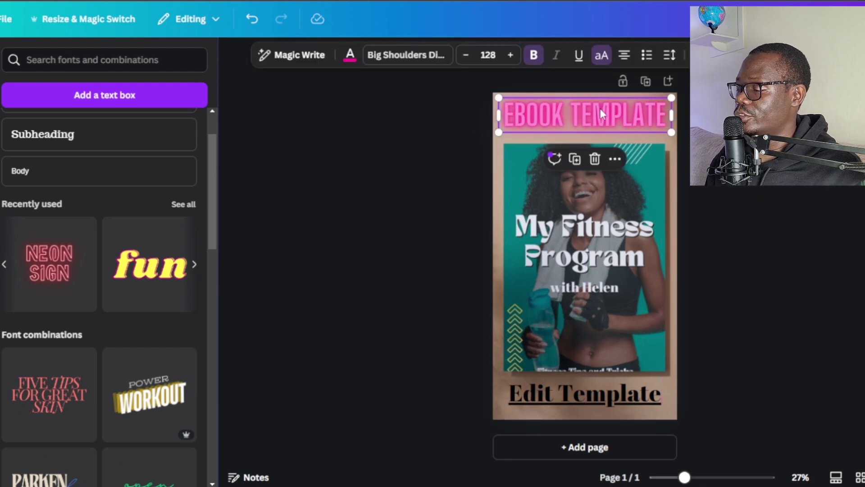
{"action": "left_click", "coordinate": [350, 55]}
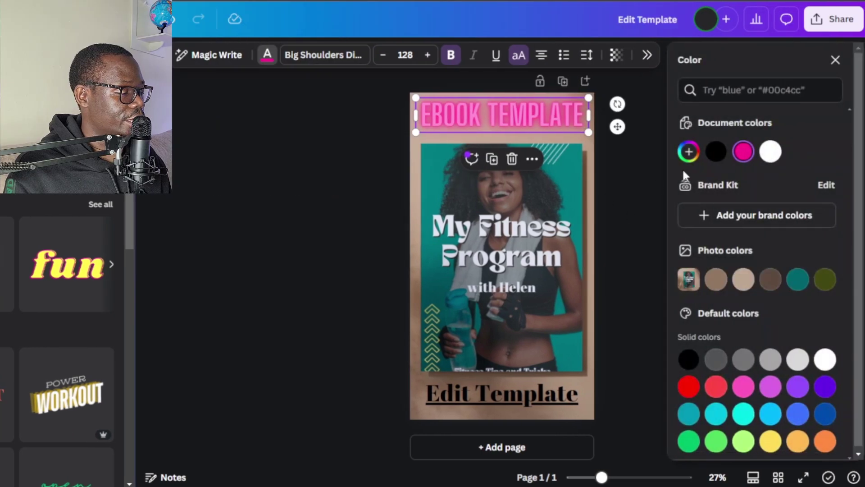
{"action": "left_click", "coordinate": [689, 152]}
{"action": "left_click_drag", "start_coordinate": [756, 257], "coordinate": [773, 261]}
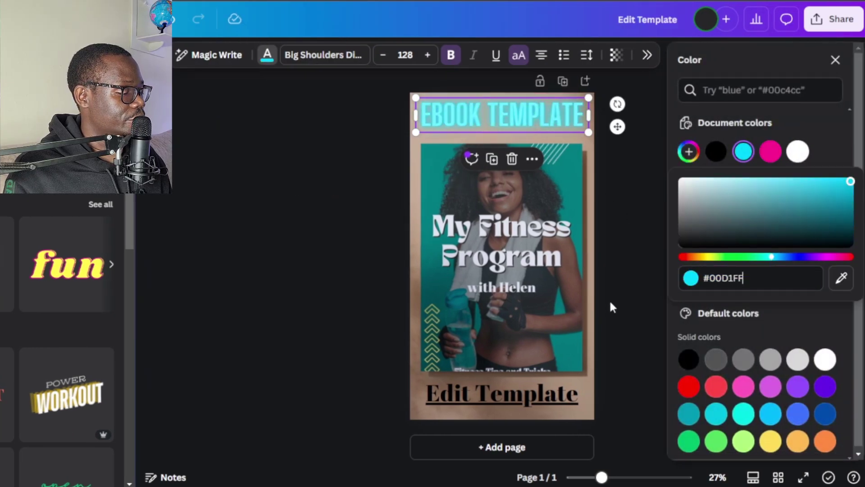
{"action": "left_click", "coordinate": [629, 305]}
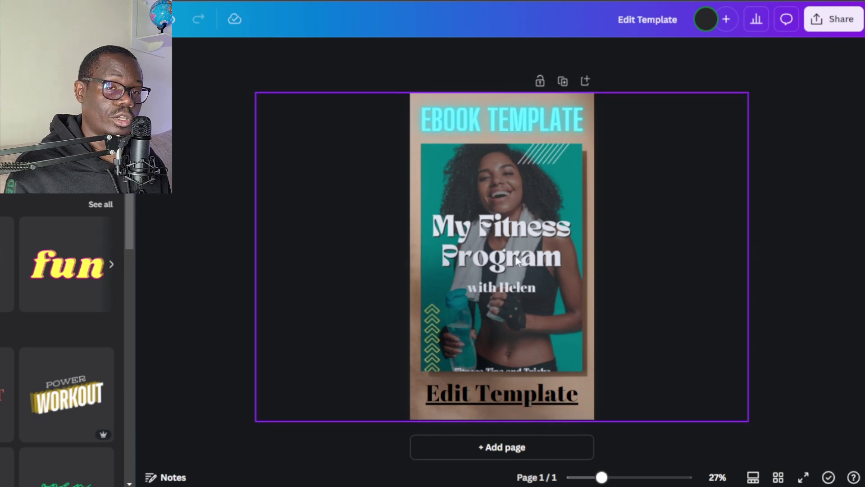
Download the finished page as a PDF Standard file.
{"action": "left_click", "coordinate": [835, 23]}
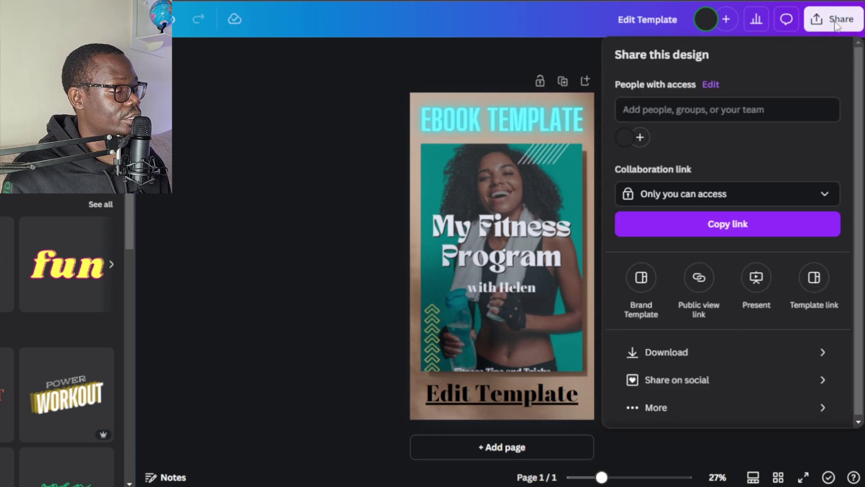
{"action": "left_click", "coordinate": [820, 352]}
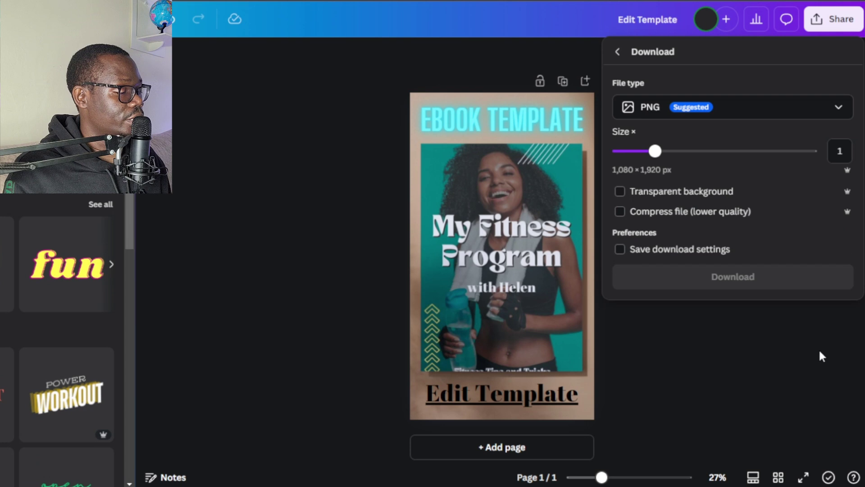
{"action": "left_click", "coordinate": [827, 107]}
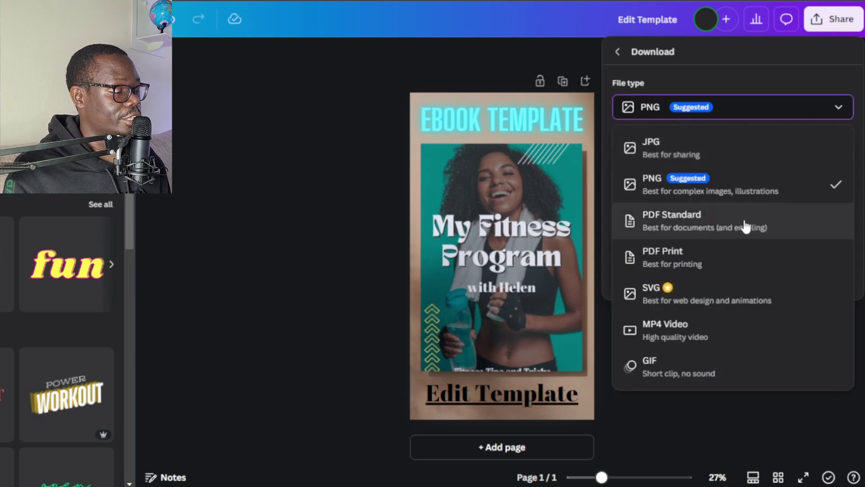
{"action": "left_click", "coordinate": [775, 225]}
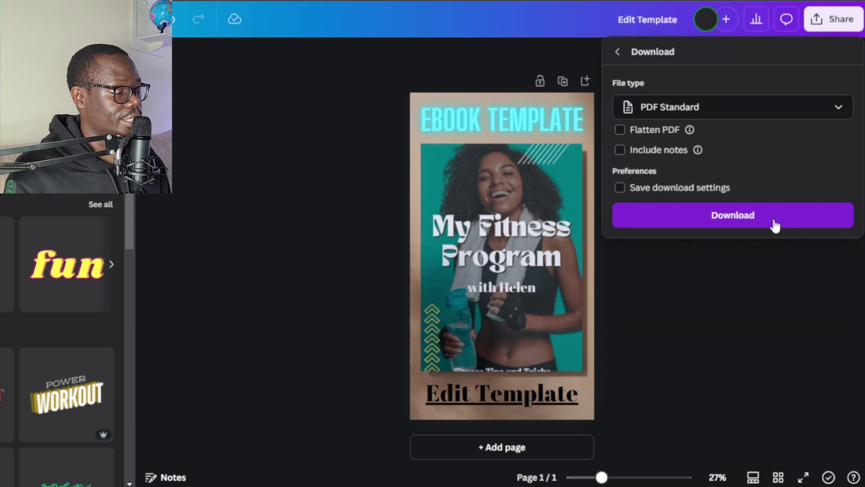
{"action": "left_click", "coordinate": [798, 218]}
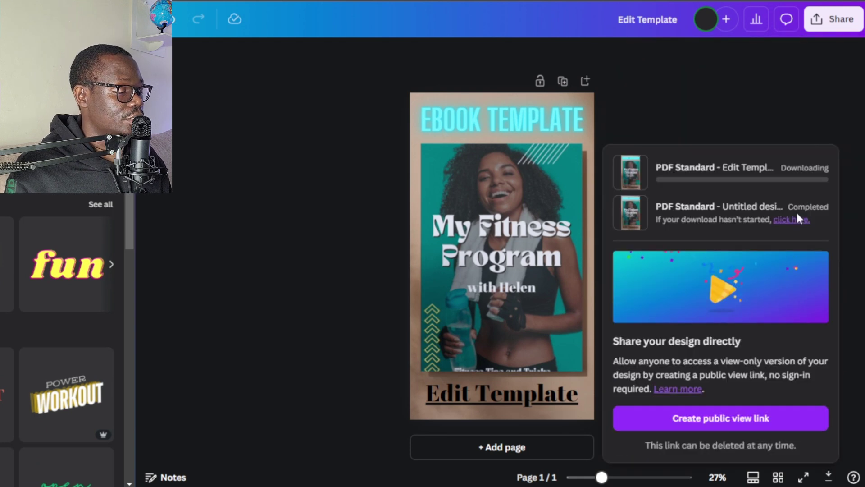
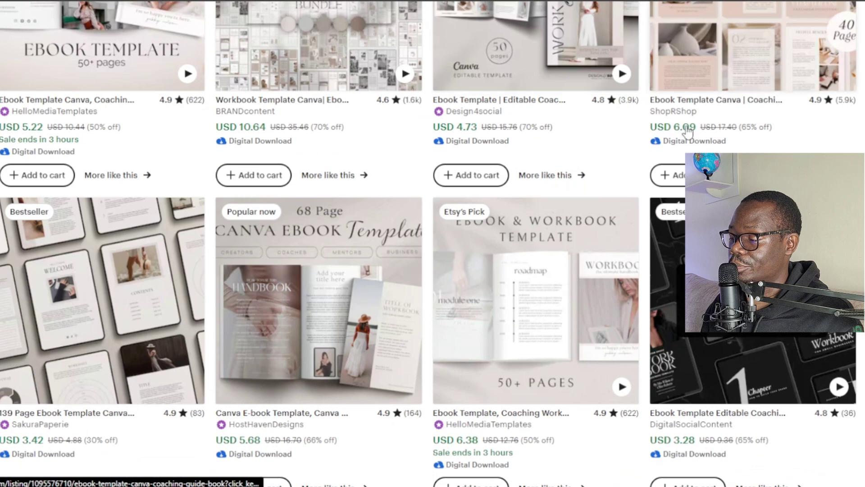
Switch to Etsy and browse the Canva ebook template listings, examining their covers, prices and ratings.
{"action": "scroll", "coordinate": [81, 216], "scroll_direction": "down", "scroll_amount": 3}
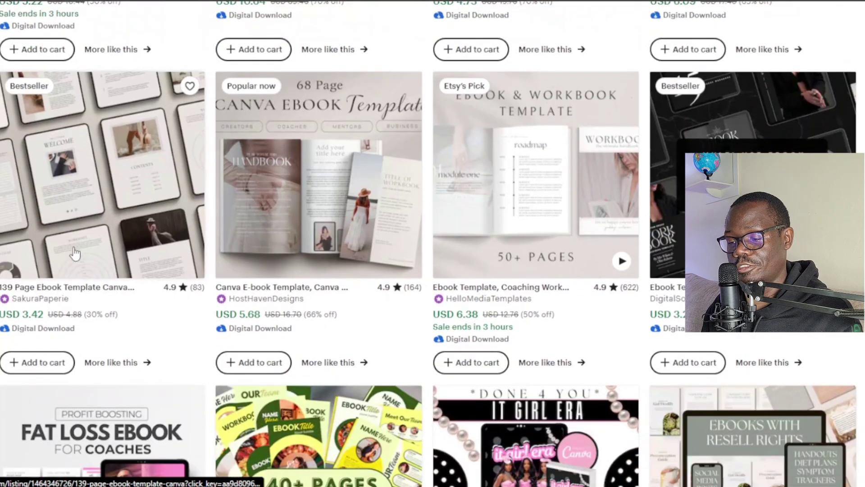
{"action": "scroll", "coordinate": [41, 317], "scroll_direction": "down", "scroll_amount": 5}
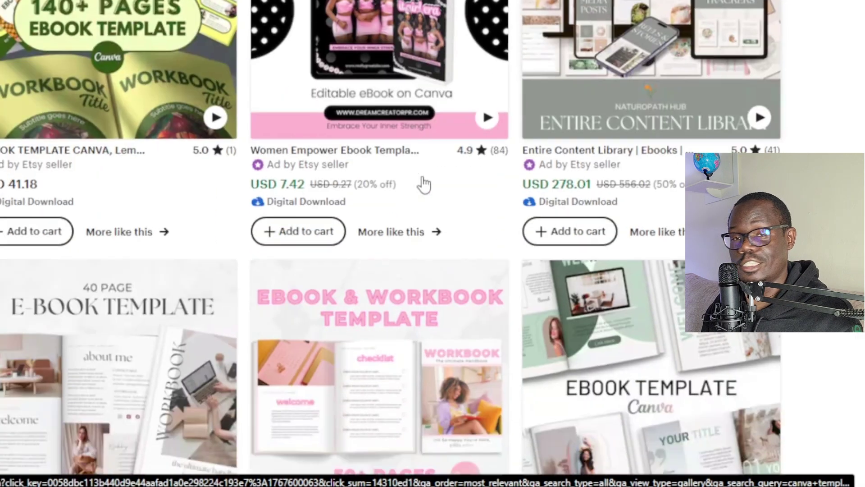
{"action": "scroll", "coordinate": [571, 244], "scroll_direction": "down", "scroll_amount": 8}
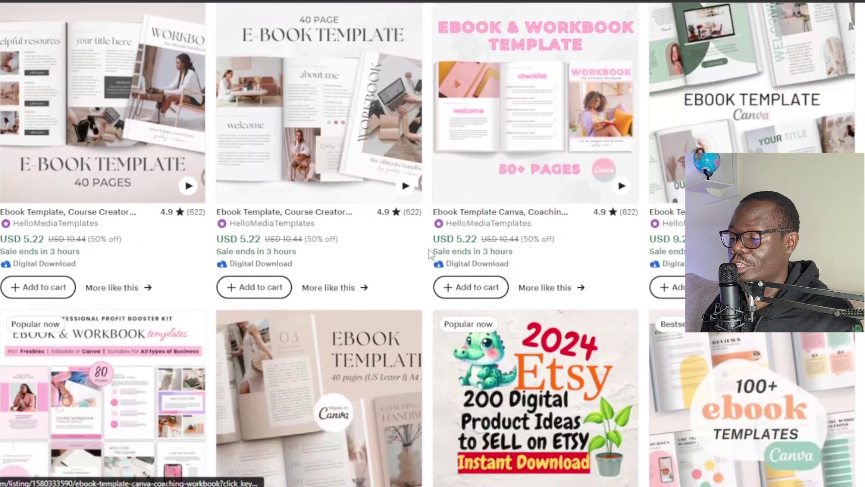
{"action": "scroll", "coordinate": [429, 249], "scroll_direction": "down", "scroll_amount": 5}
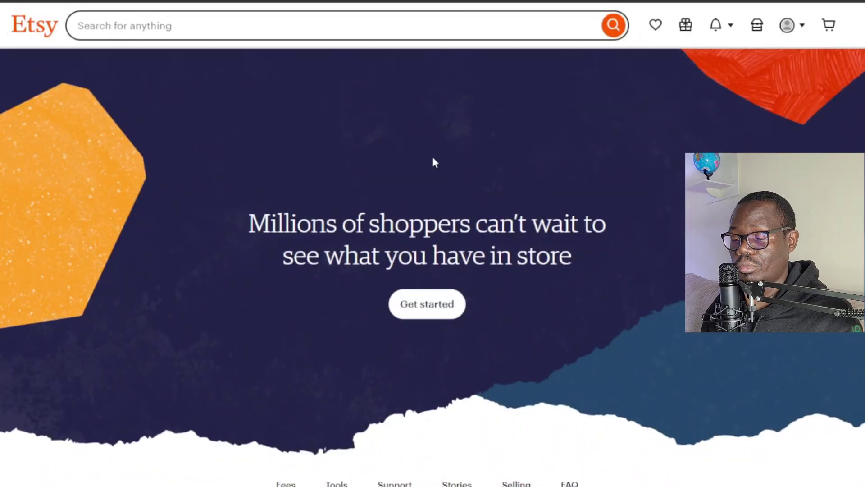
Start the Etsy shop setup and save United States as country, United States Dollar as currency and AbundantLivingCrafts as shop name.
{"action": "left_click", "coordinate": [430, 308]}
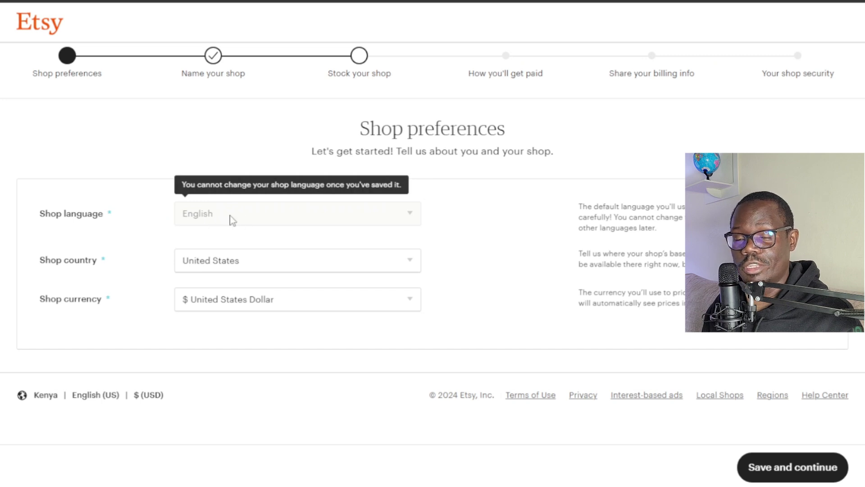
{"action": "left_click", "coordinate": [231, 265]}
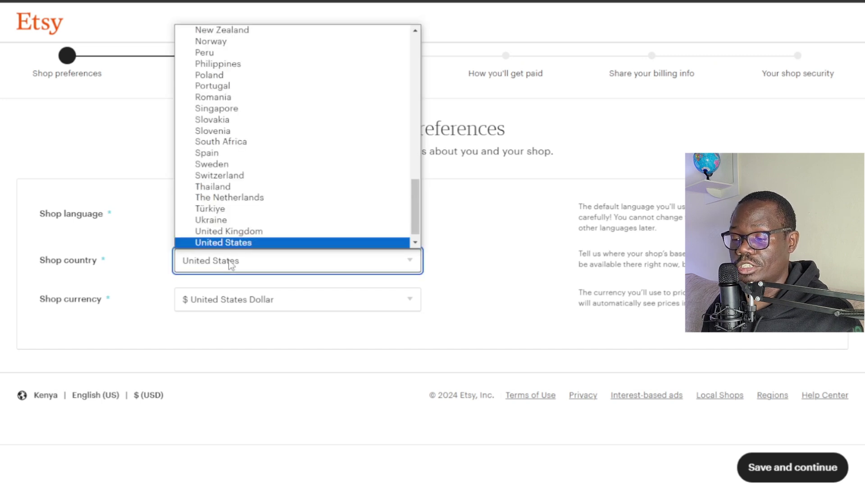
{"action": "scroll", "coordinate": [285, 176], "scroll_direction": "up", "scroll_amount": 10}
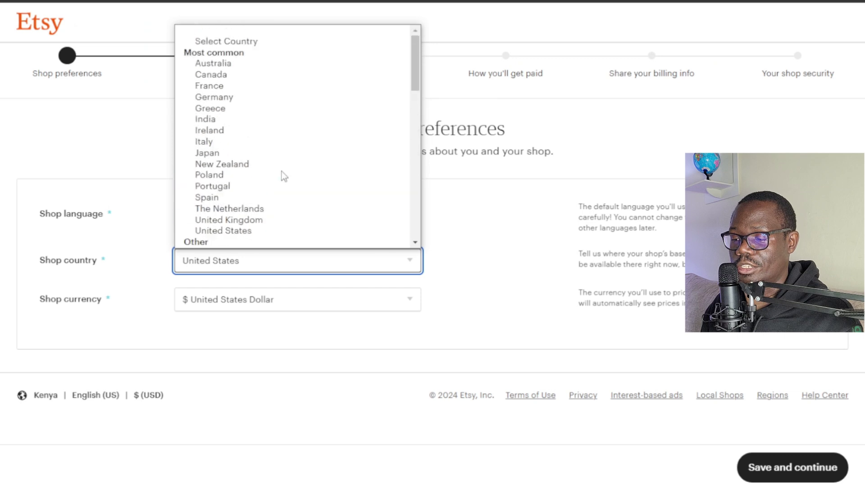
{"action": "scroll", "coordinate": [284, 176], "scroll_direction": "down", "scroll_amount": 12}
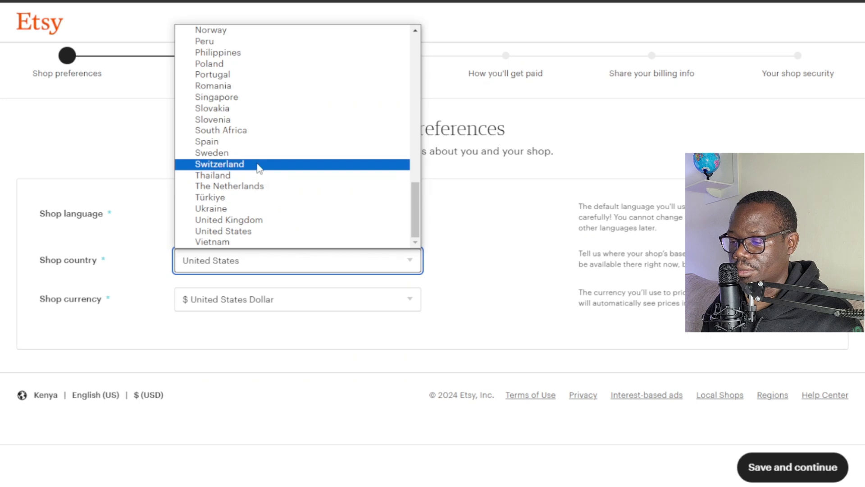
{"action": "key", "text": "u"}
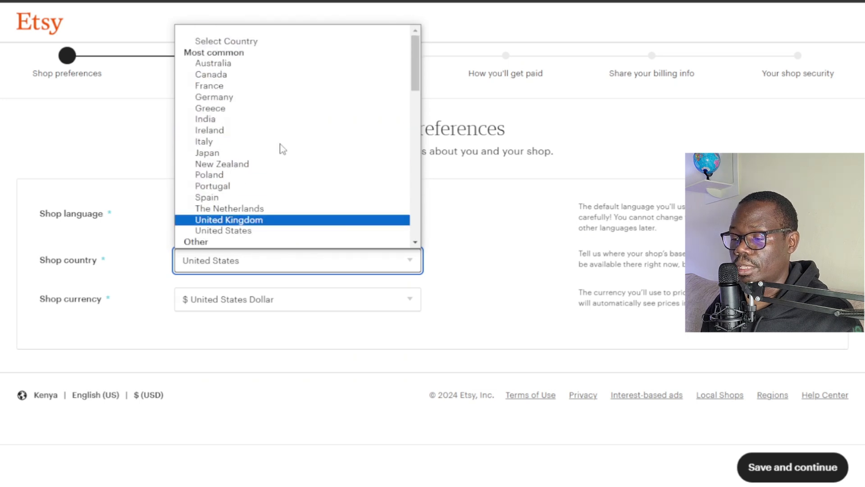
{"action": "scroll", "coordinate": [283, 149], "scroll_direction": "down", "scroll_amount": 14}
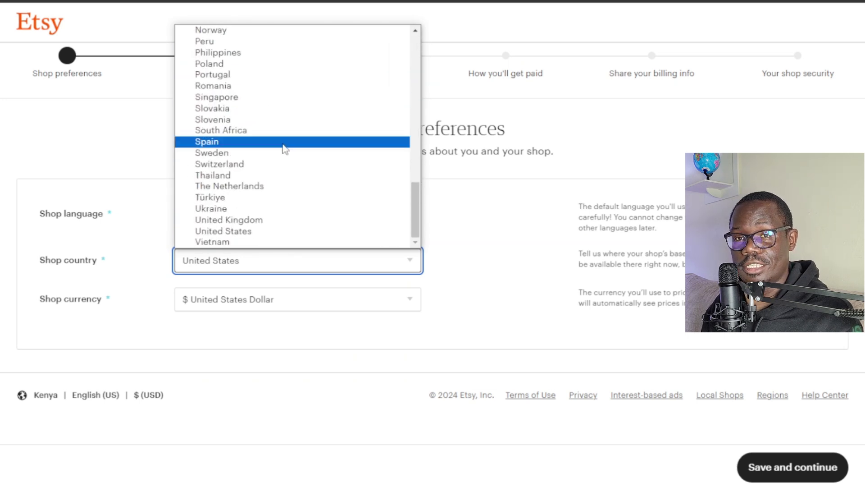
{"action": "scroll", "coordinate": [288, 150], "scroll_direction": "up", "scroll_amount": 14}
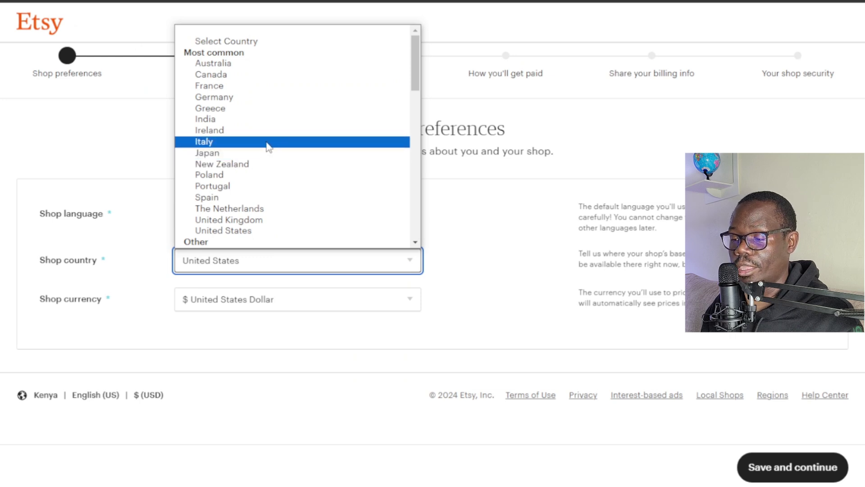
{"action": "left_click", "coordinate": [131, 135]}
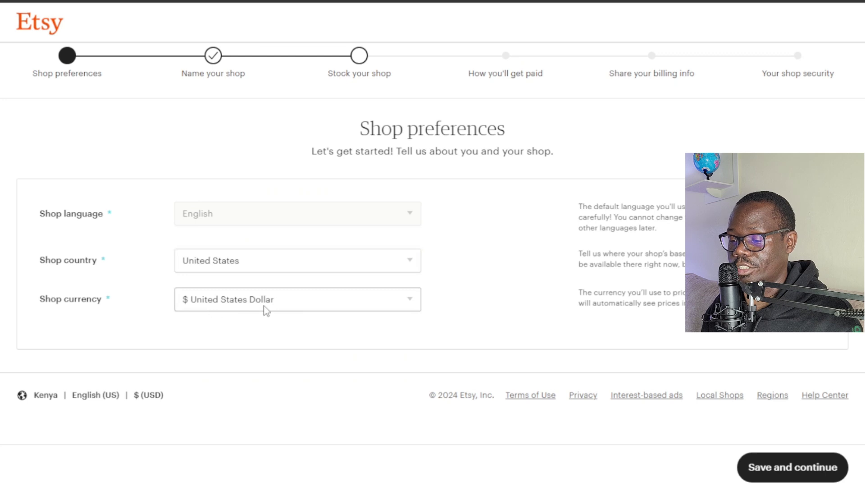
{"action": "left_click", "coordinate": [794, 456]}
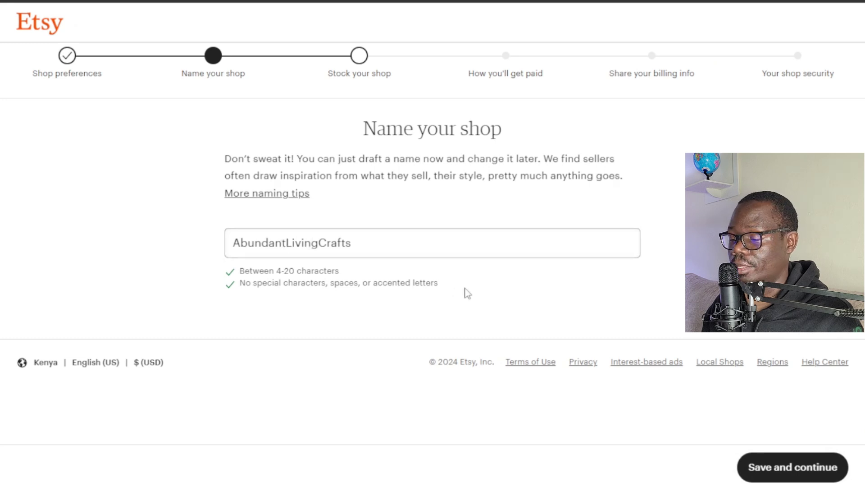
{"action": "left_click", "coordinate": [794, 465]}
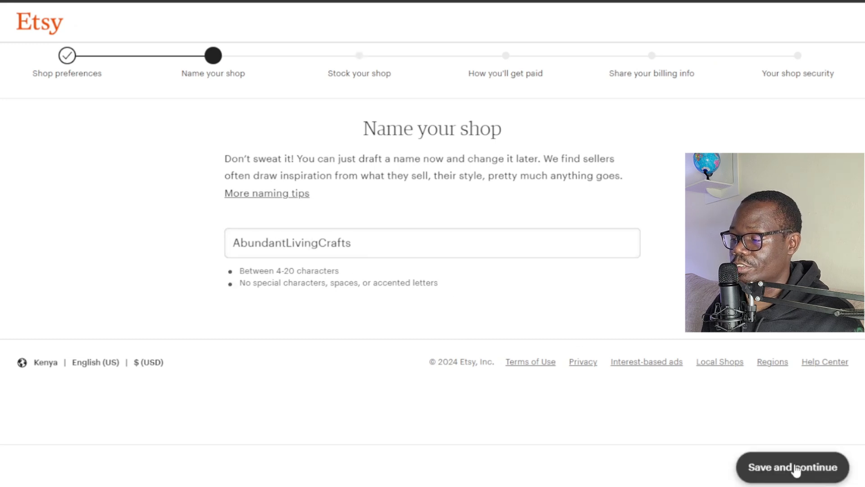
Set the new listing's item type to Digital files and its category to Templates under Design & Templates.
{"action": "scroll", "coordinate": [474, 300], "scroll_direction": "down", "scroll_amount": 3}
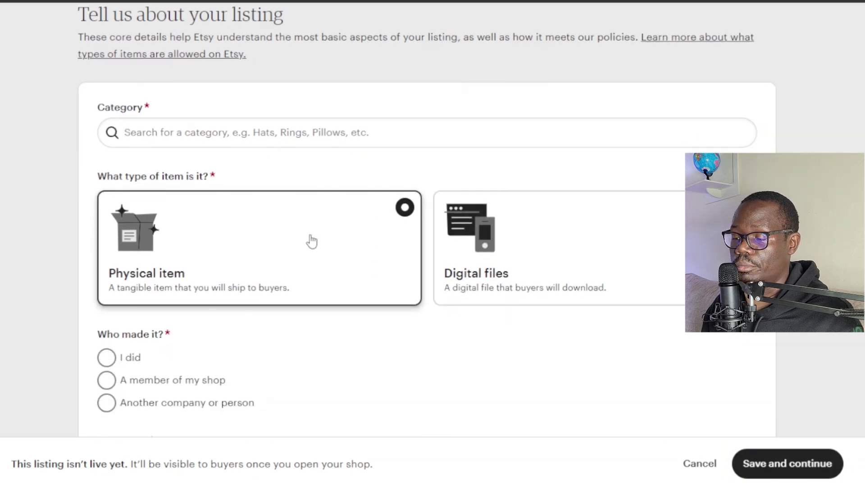
{"action": "scroll", "coordinate": [312, 242], "scroll_direction": "down", "scroll_amount": 3}
{"action": "scroll", "coordinate": [311, 241], "scroll_direction": "up", "scroll_amount": 3}
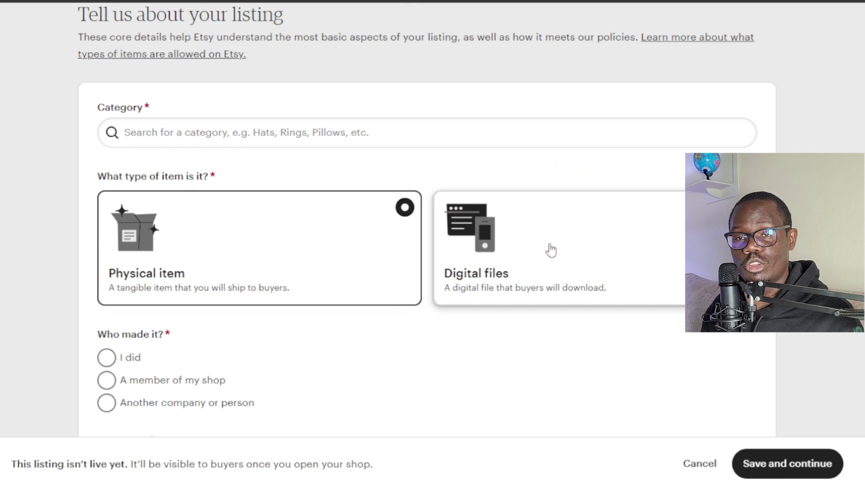
{"action": "left_click", "coordinate": [524, 243]}
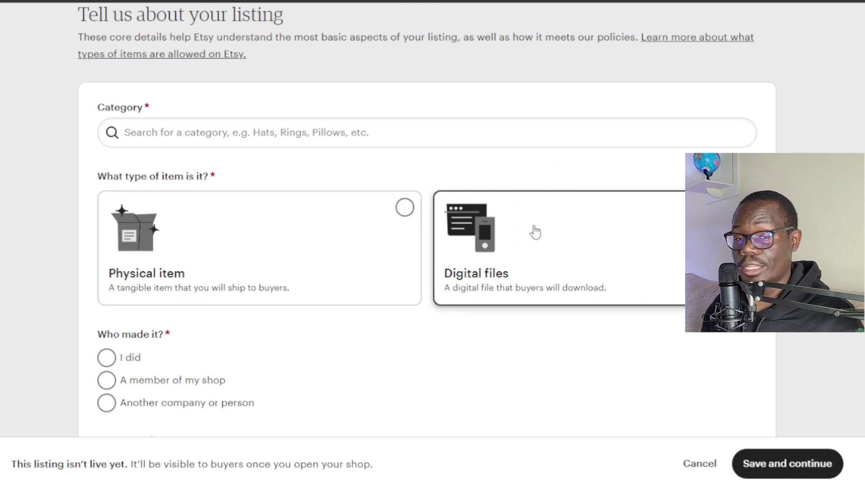
{"action": "left_click", "coordinate": [227, 130]}
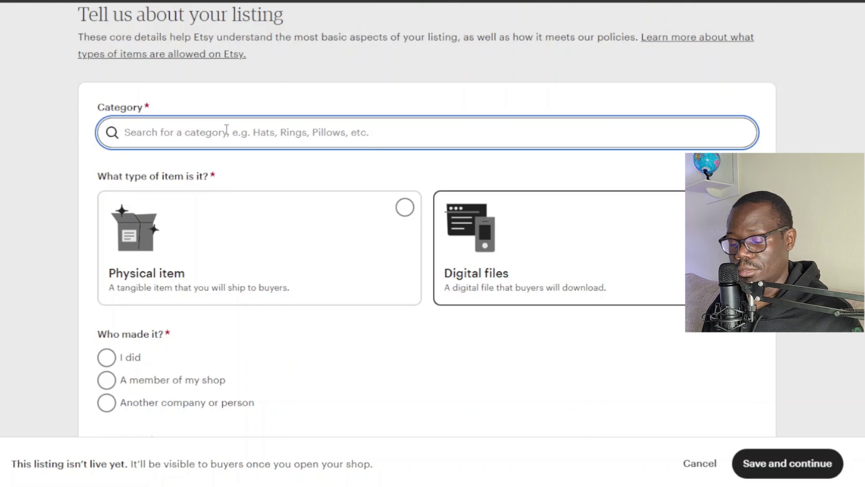
{"action": "type", "text": "Tem"}
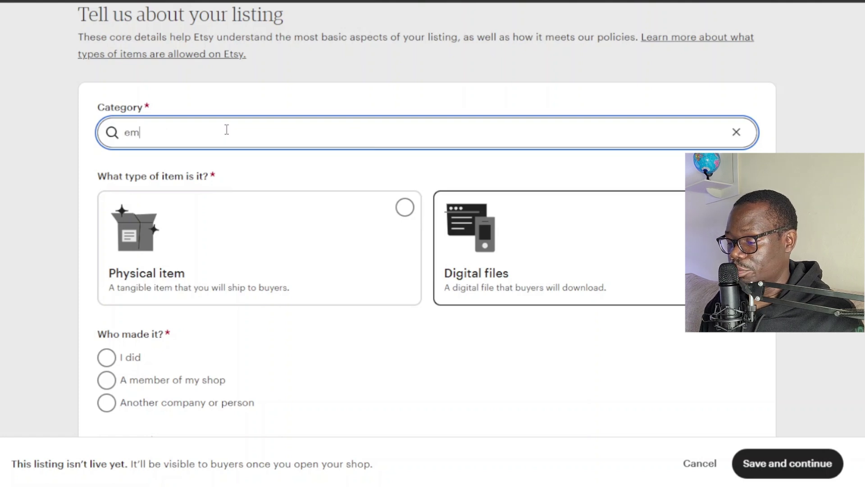
{"action": "type", "text": "pl"}
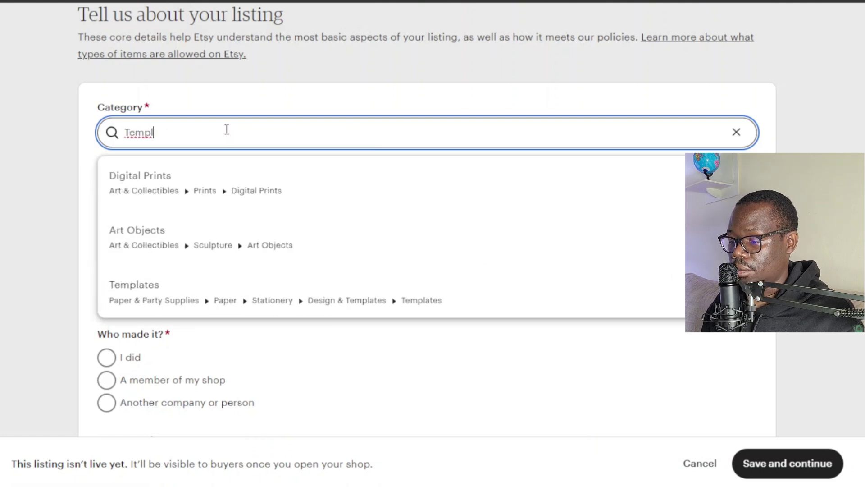
{"action": "left_click", "coordinate": [176, 298]}
Declare the item a self-made finished product from 2020 - 2024 with digital content created by me, and save the core details.
{"action": "scroll", "coordinate": [178, 297], "scroll_direction": "down", "scroll_amount": 5}
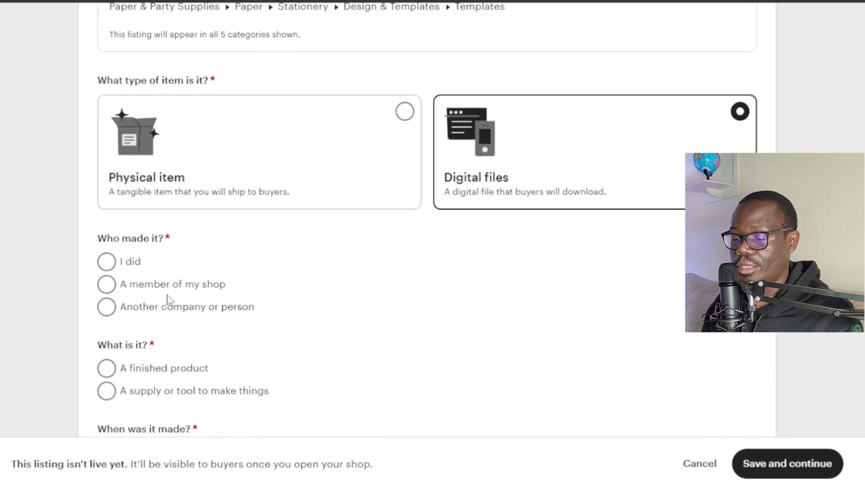
{"action": "scroll", "coordinate": [130, 225], "scroll_direction": "down", "scroll_amount": 1}
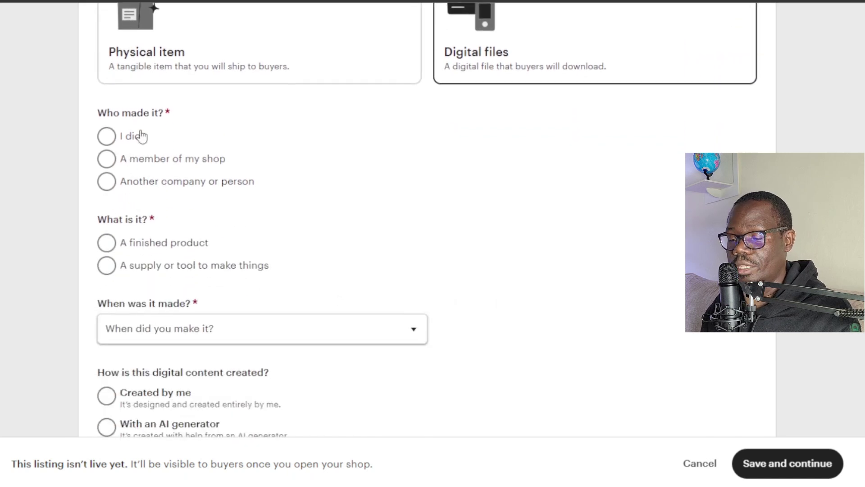
{"action": "left_click", "coordinate": [108, 138]}
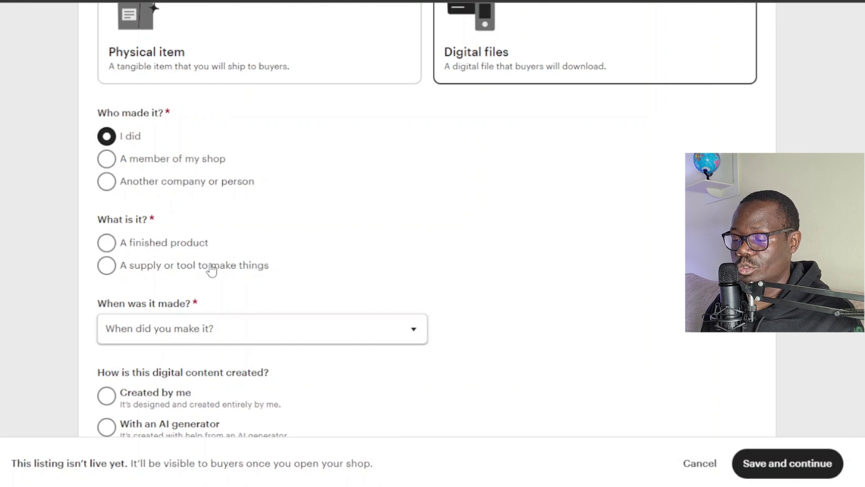
{"action": "left_click", "coordinate": [107, 244]}
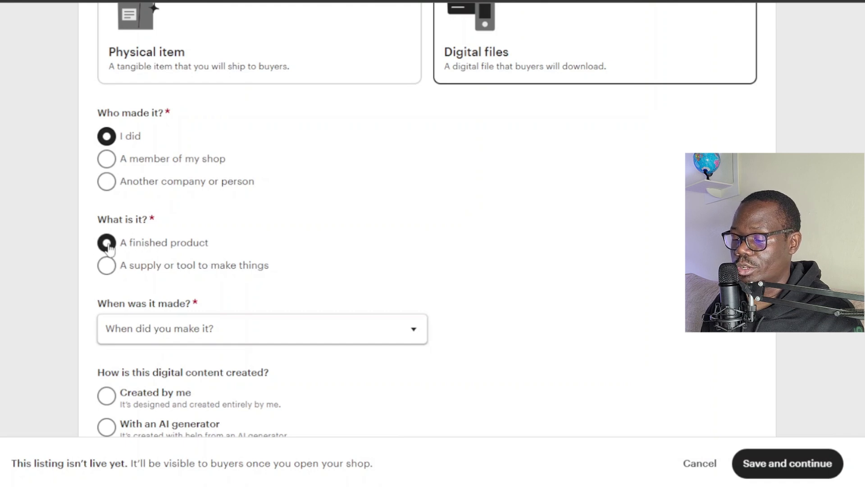
{"action": "scroll", "coordinate": [135, 293], "scroll_direction": "down", "scroll_amount": 3}
{"action": "left_click", "coordinate": [189, 204]}
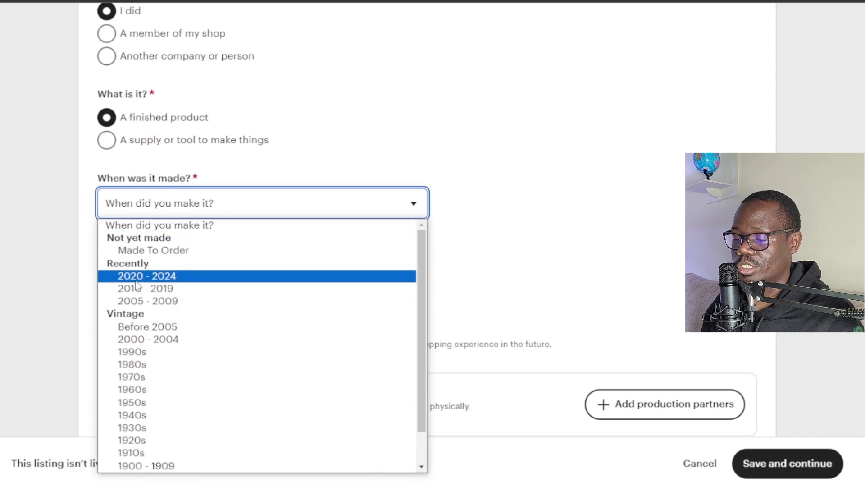
{"action": "left_click", "coordinate": [165, 276]}
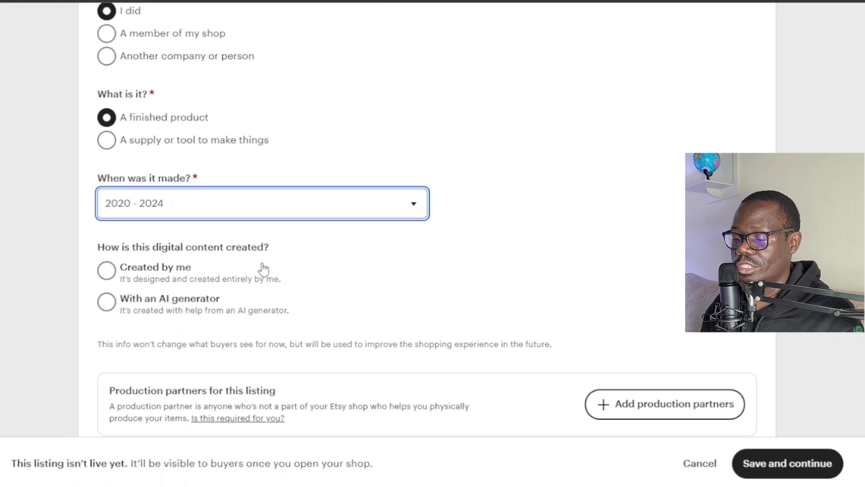
{"action": "left_click", "coordinate": [108, 273]}
{"action": "scroll", "coordinate": [177, 277], "scroll_direction": "down", "scroll_amount": 2}
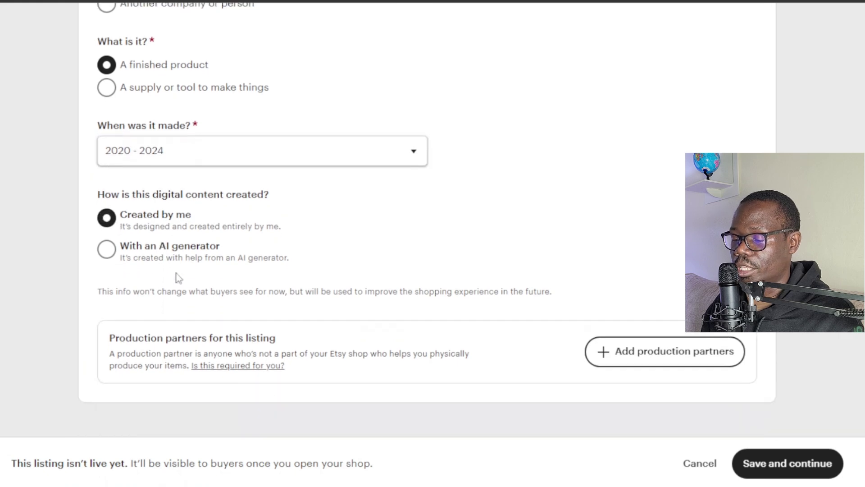
{"action": "left_click", "coordinate": [780, 464]}
Enter "ebook, templates" as the listing title.
{"action": "scroll", "coordinate": [381, 212], "scroll_direction": "down", "scroll_amount": 3}
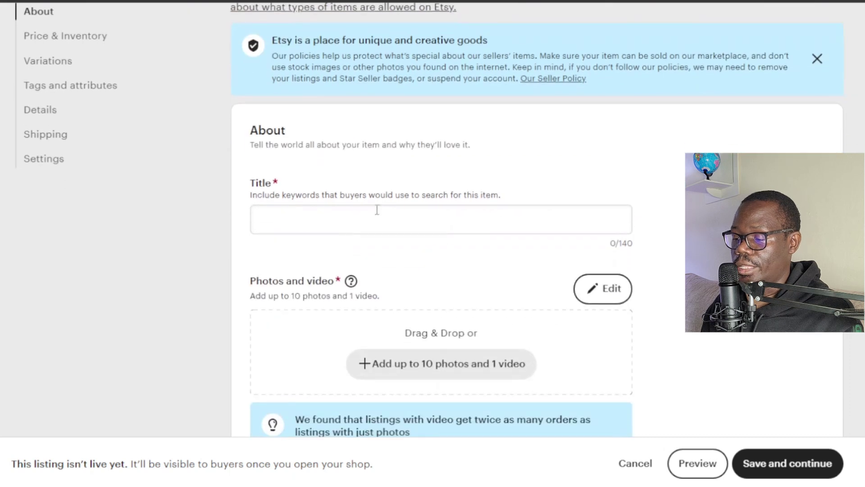
{"action": "left_click", "coordinate": [332, 212]}
{"action": "scroll", "coordinate": [331, 212], "scroll_direction": "down", "scroll_amount": 1}
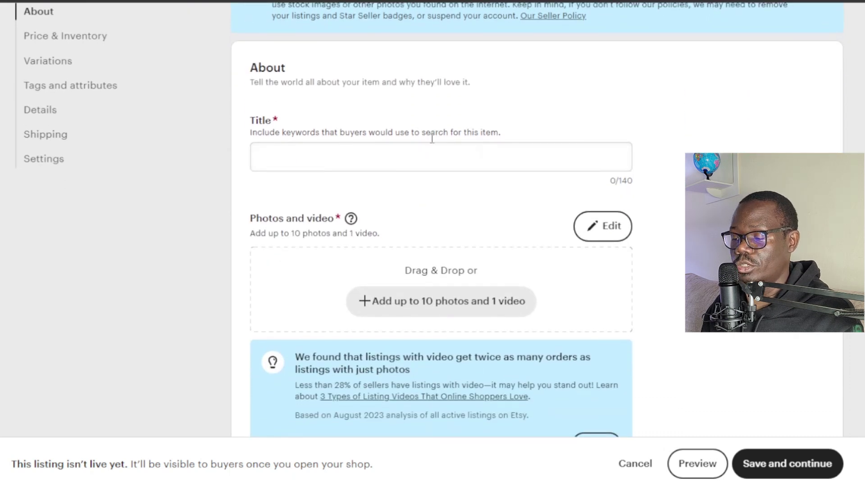
{"action": "left_click", "coordinate": [371, 161]}
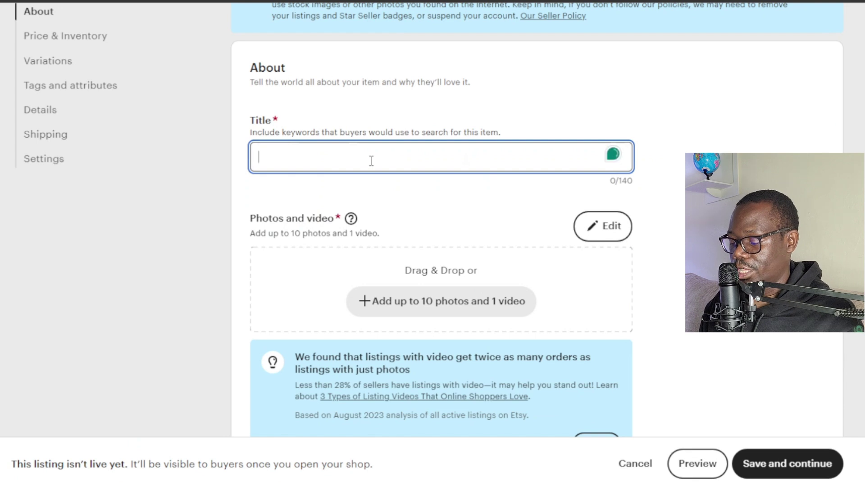
{"action": "type", "text": "ebook, t"}
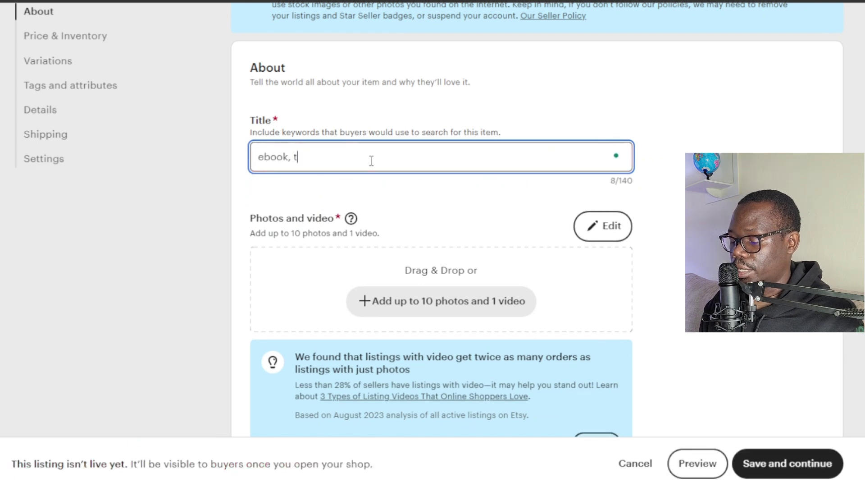
{"action": "type", "text": "emplates"}
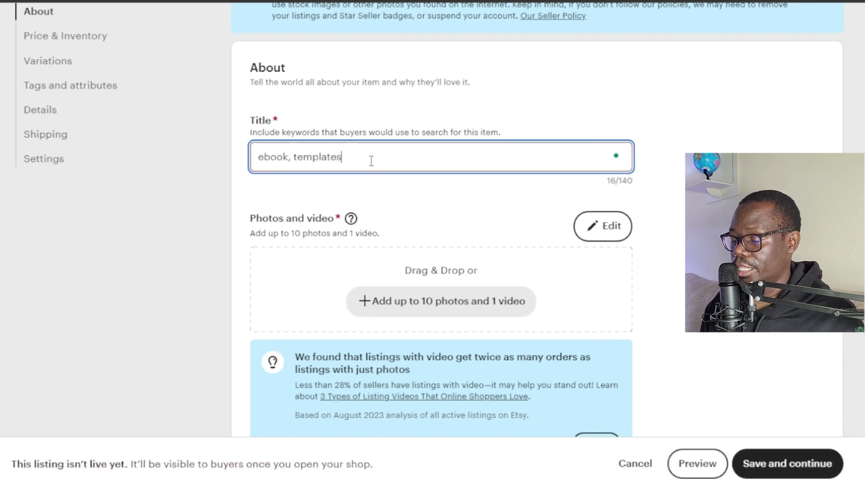
Upload My Fitness Program.jpg from Downloads as the listing's primary photo.
{"action": "scroll", "coordinate": [372, 161], "scroll_direction": "down", "scroll_amount": 3}
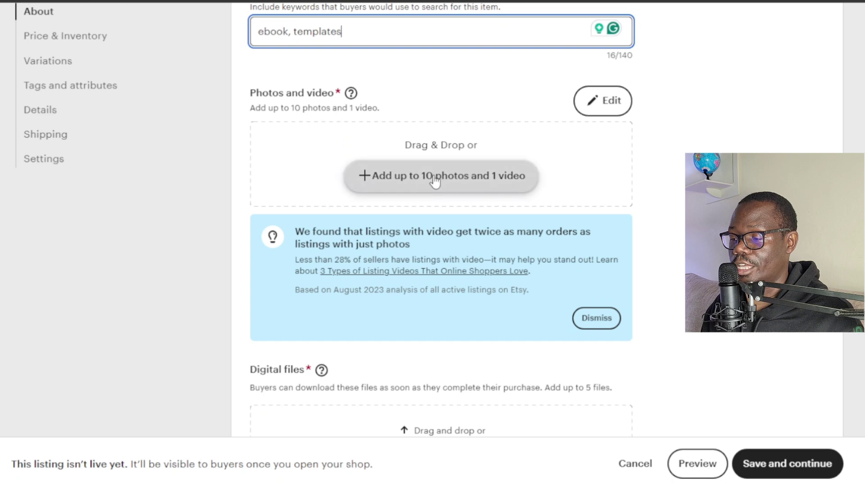
{"action": "left_click", "coordinate": [435, 179]}
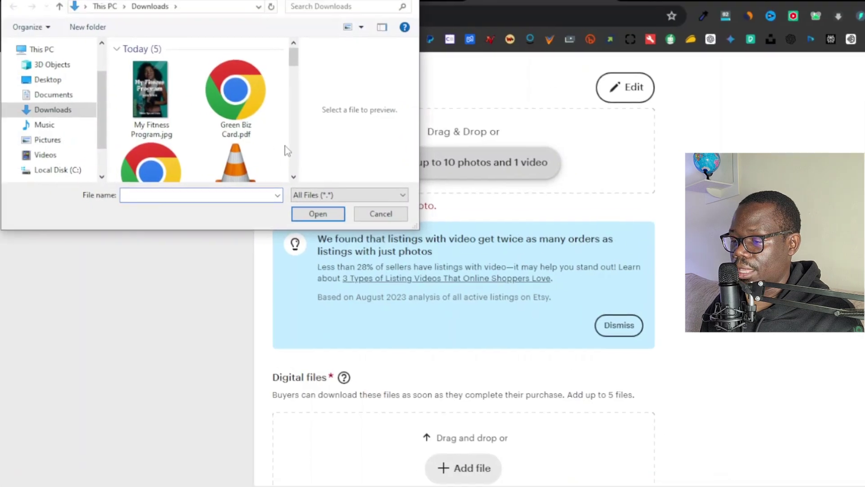
{"action": "left_click", "coordinate": [156, 92]}
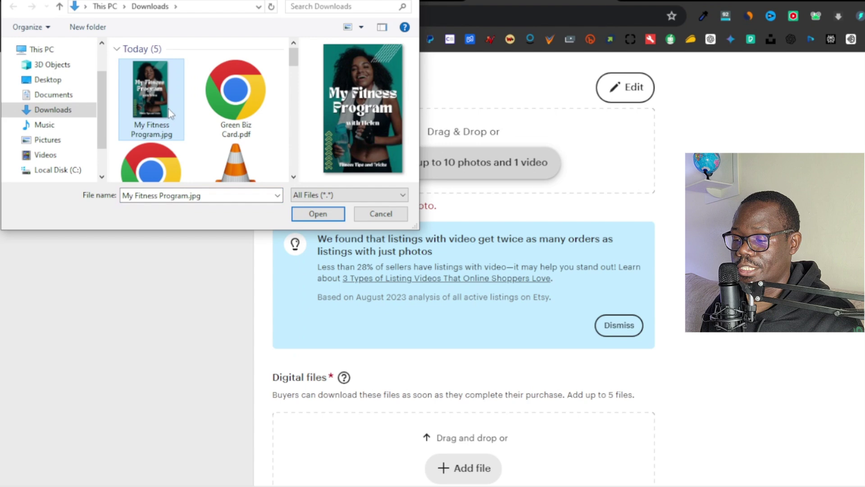
{"action": "left_click", "coordinate": [317, 214]}
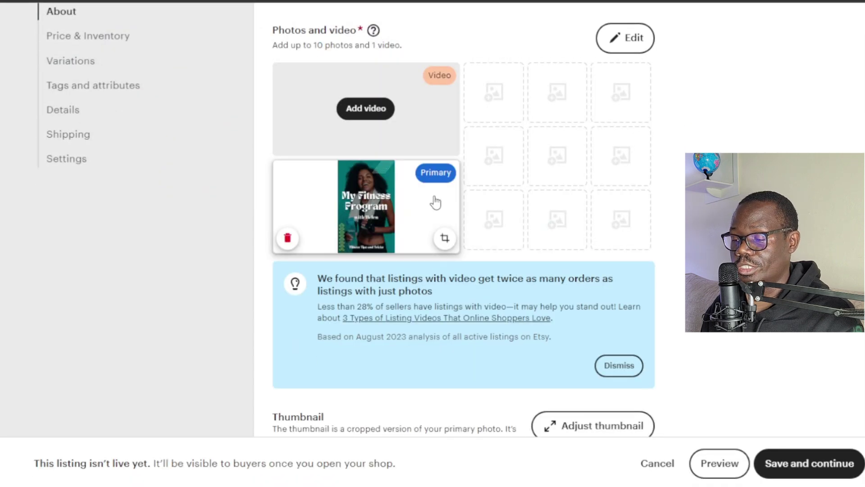
Try Freeform, Square, 4:3, 2:3, 3:4 and 3:2 crops on the primary photo, and leave the photo editor without applying any.
{"action": "left_click", "coordinate": [627, 37]}
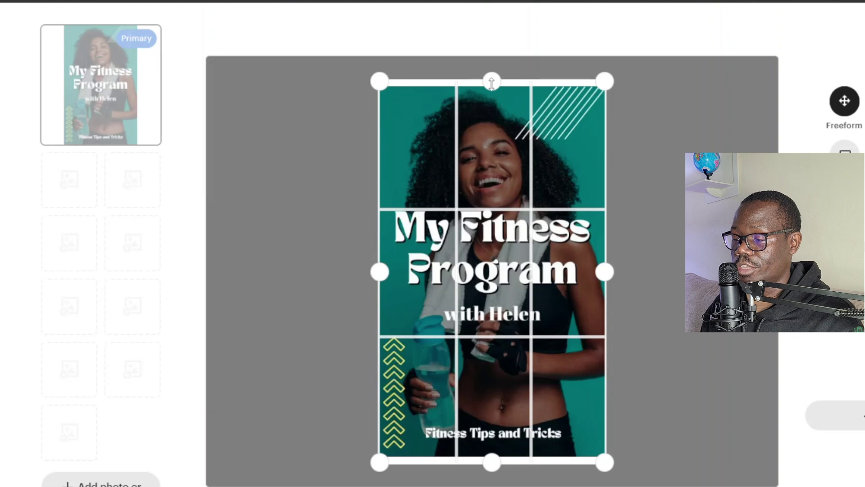
{"action": "left_click_drag", "start_coordinate": [492, 82], "coordinate": [492, 87]}
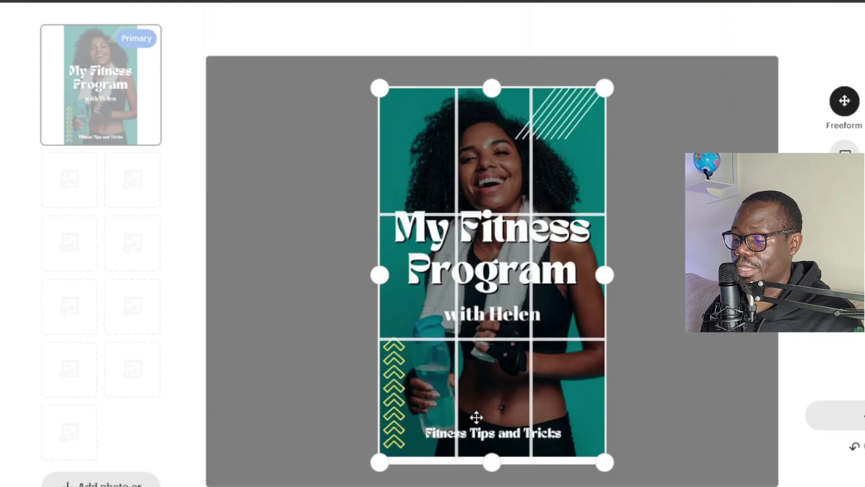
{"action": "left_click_drag", "start_coordinate": [490, 462], "coordinate": [493, 454]}
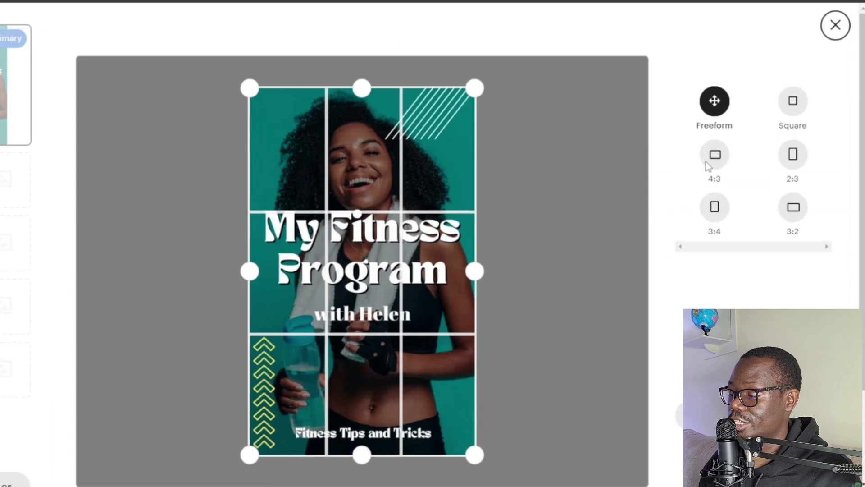
{"action": "left_click", "coordinate": [793, 102]}
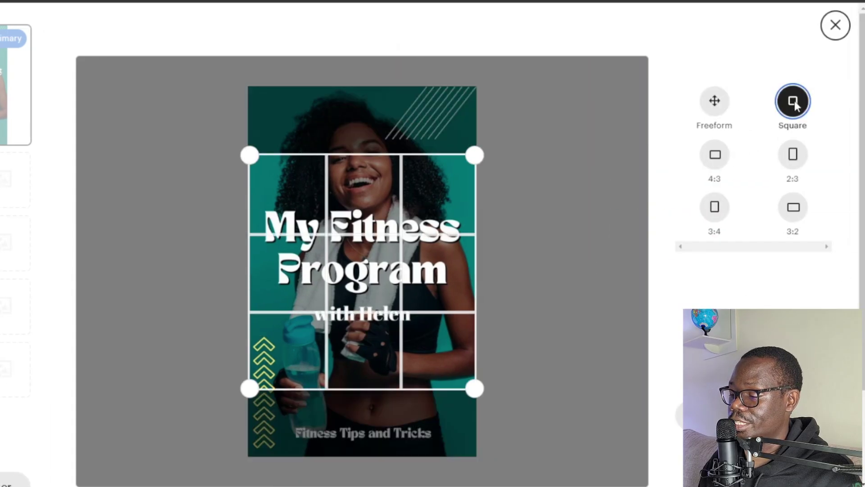
{"action": "left_click", "coordinate": [716, 156]}
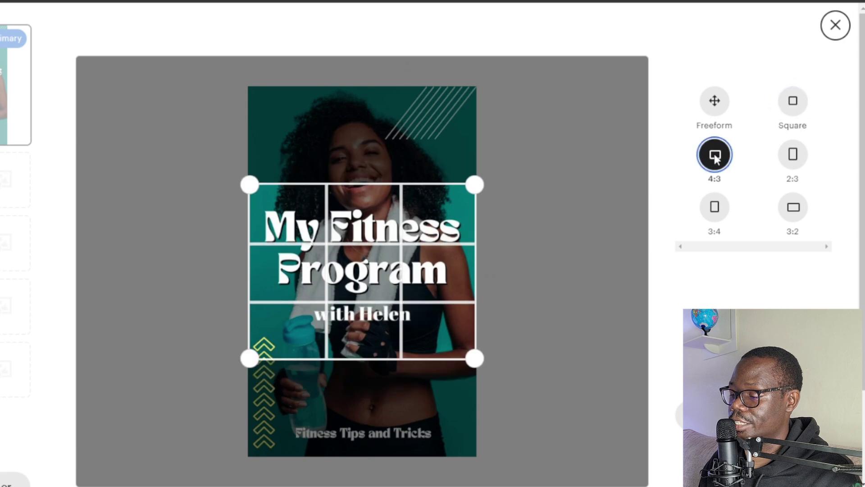
{"action": "left_click", "coordinate": [793, 157]}
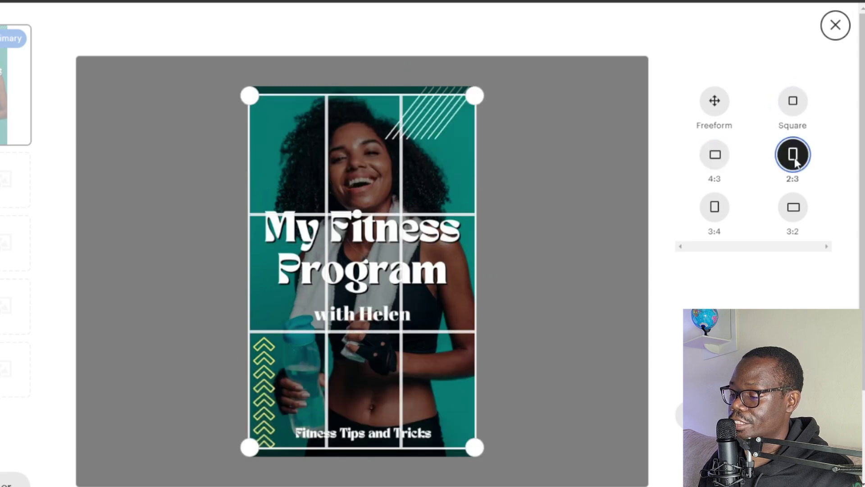
{"action": "left_click", "coordinate": [714, 211]}
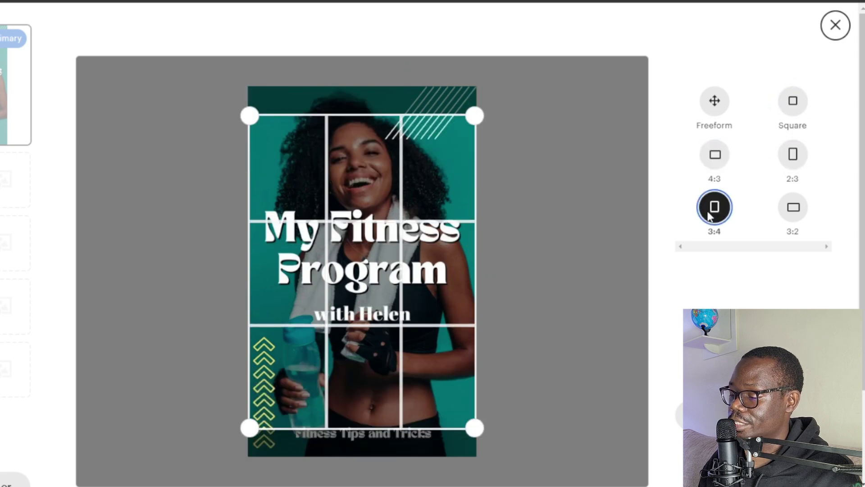
{"action": "left_click", "coordinate": [795, 213]}
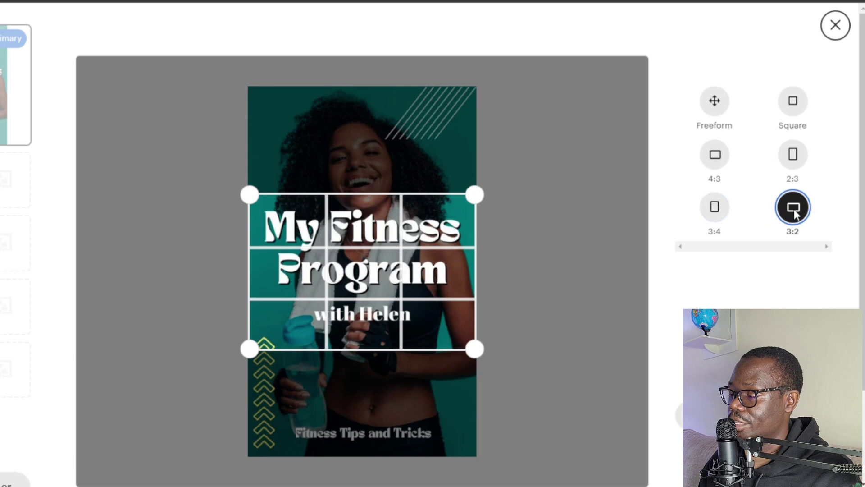
{"action": "left_click", "coordinate": [835, 25]}
{"action": "left_click", "coordinate": [835, 25]}
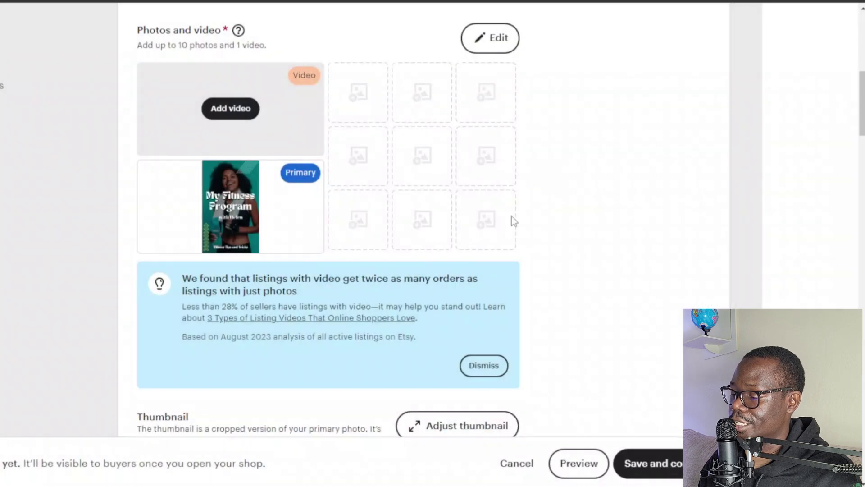
Upload Edit Template.pdf from Downloads as the listing's digital file.
{"action": "scroll", "coordinate": [334, 287], "scroll_direction": "down", "scroll_amount": 1}
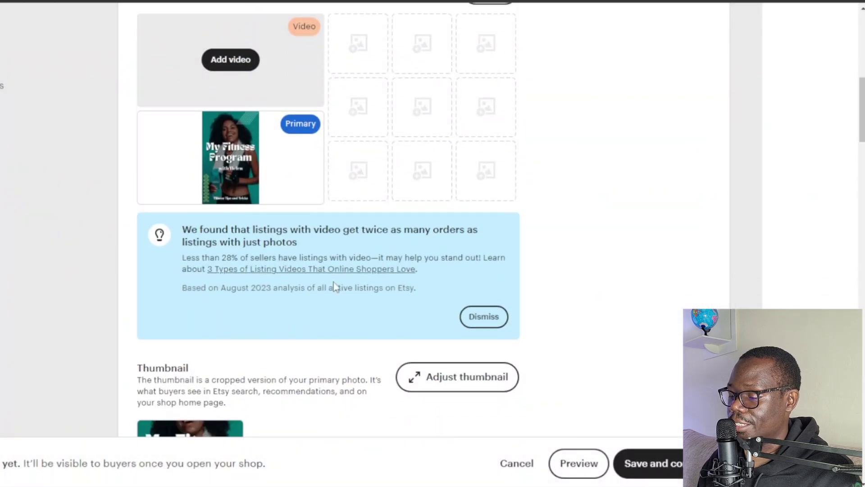
{"action": "scroll", "coordinate": [335, 287], "scroll_direction": "down", "scroll_amount": 4}
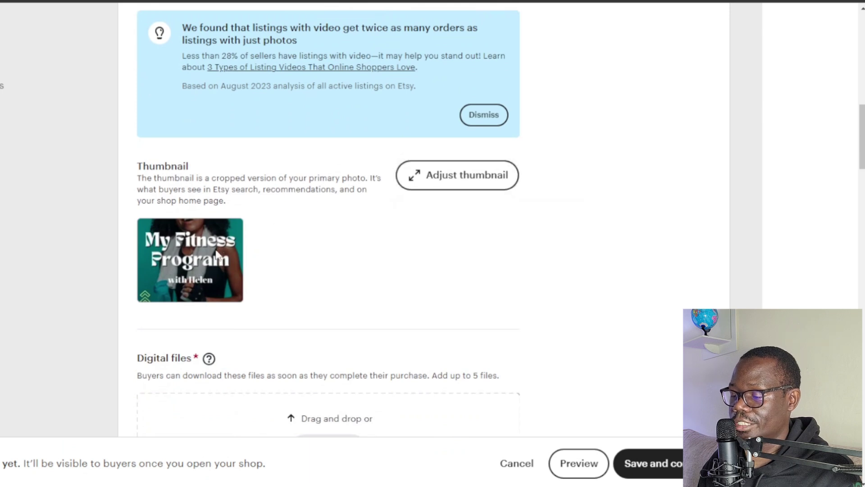
{"action": "scroll", "coordinate": [193, 280], "scroll_direction": "down", "scroll_amount": 4}
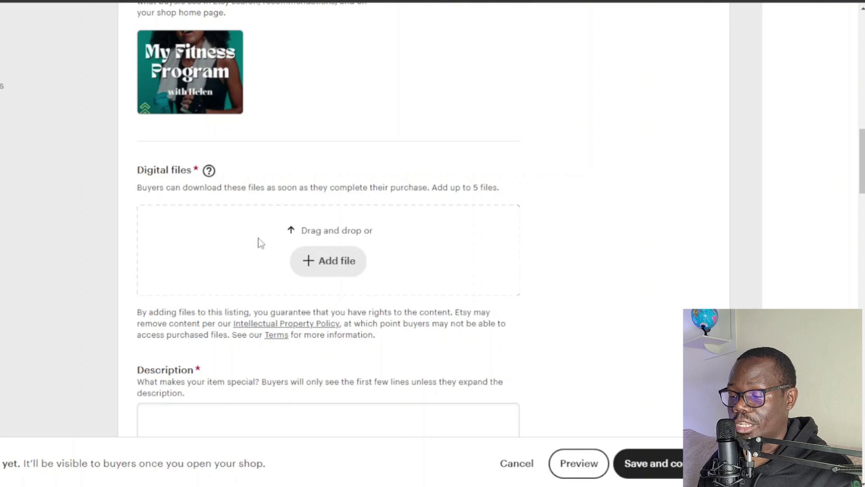
{"action": "left_click", "coordinate": [331, 264]}
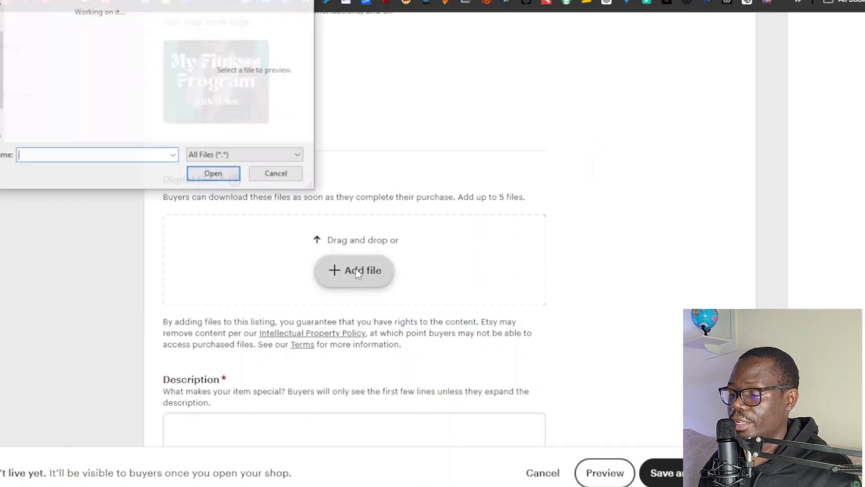
{"action": "scroll", "coordinate": [171, 124], "scroll_direction": "down", "scroll_amount": 1}
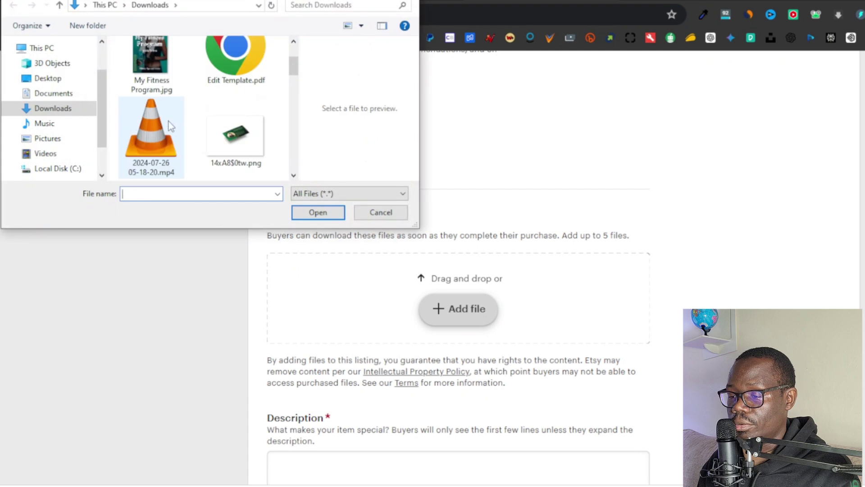
{"action": "scroll", "coordinate": [170, 124], "scroll_direction": "up", "scroll_amount": 1}
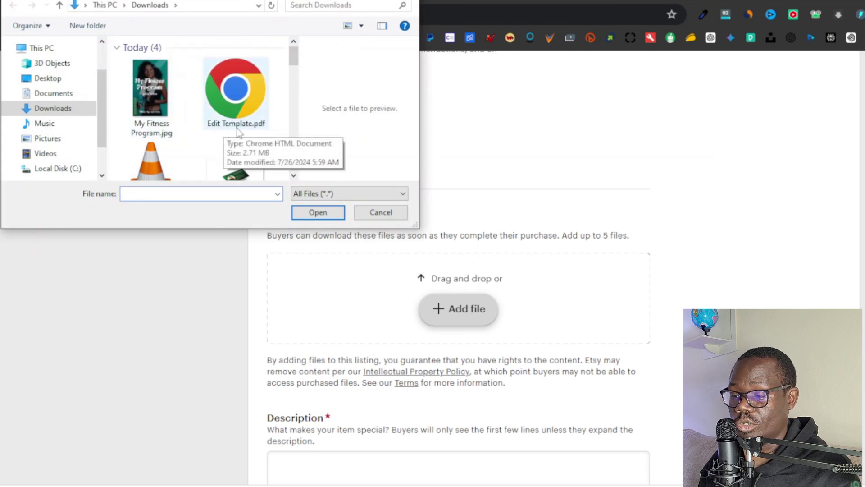
{"action": "left_click", "coordinate": [239, 108]}
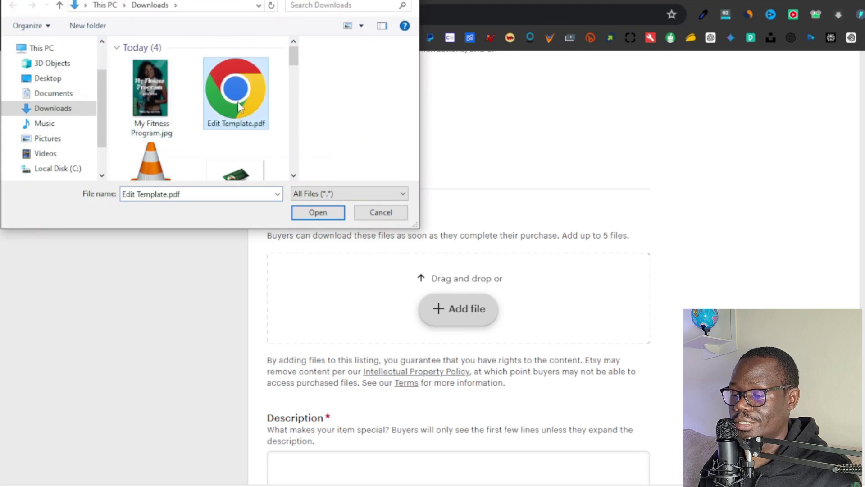
{"action": "left_click", "coordinate": [328, 212]}
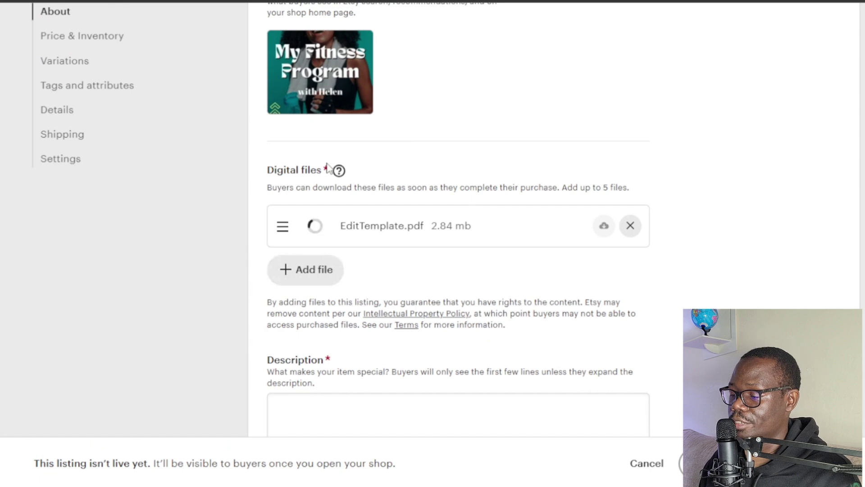
Enter "Ebook Template for Fitness Programs" as the listing description.
{"action": "scroll", "coordinate": [361, 209], "scroll_direction": "down", "scroll_amount": 4}
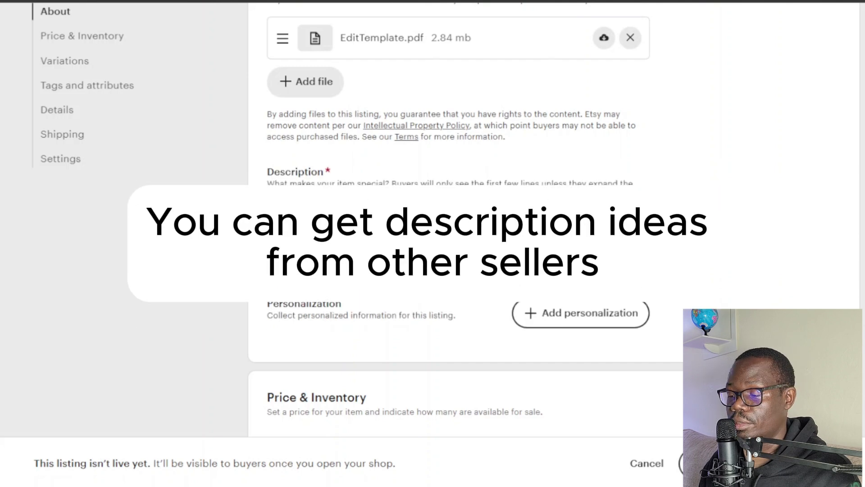
{"action": "left_click", "coordinate": [534, 225]}
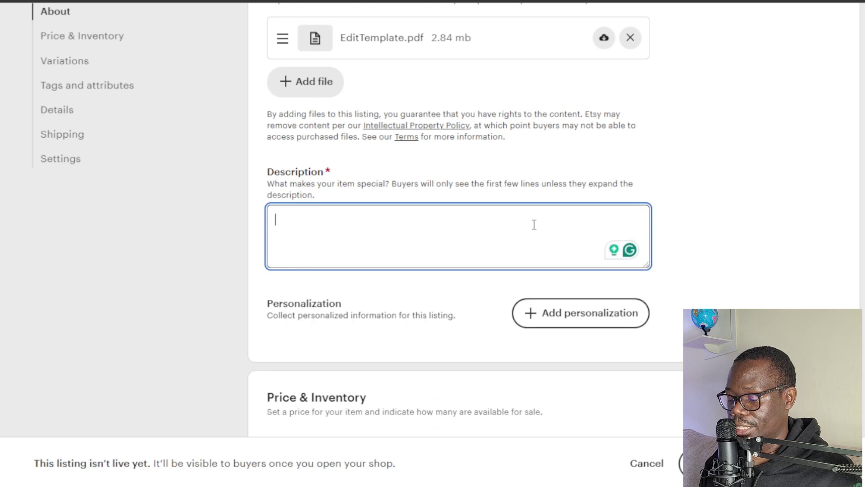
{"action": "type", "text": "Ebook Template for Fitness Programs"}
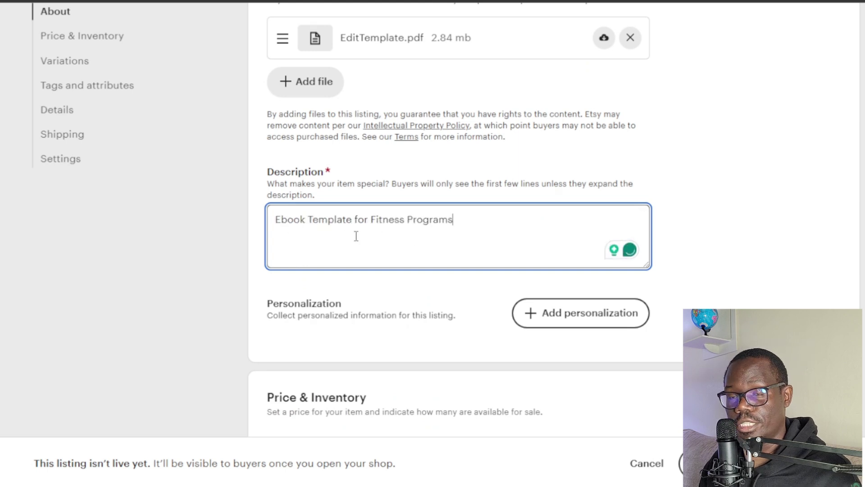
Set the listing's price to USD 5 and its quantity to 1.
{"action": "scroll", "coordinate": [406, 279], "scroll_direction": "down", "scroll_amount": 4}
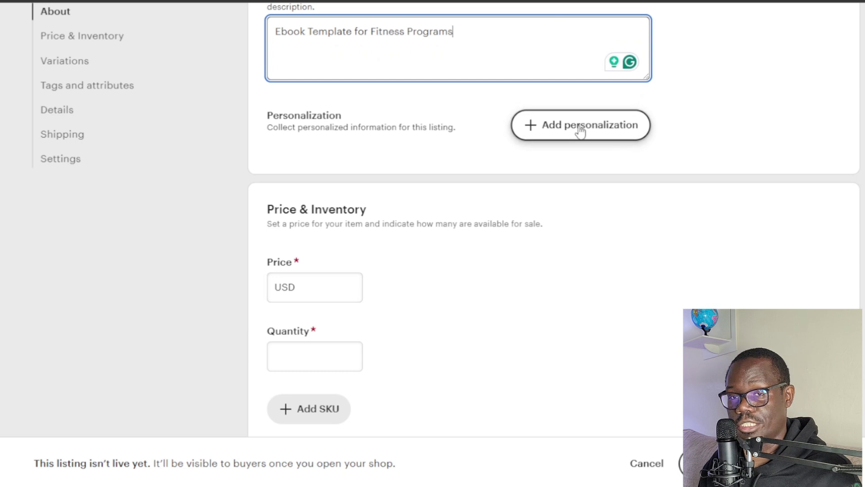
{"action": "scroll", "coordinate": [377, 216], "scroll_direction": "down", "scroll_amount": 3}
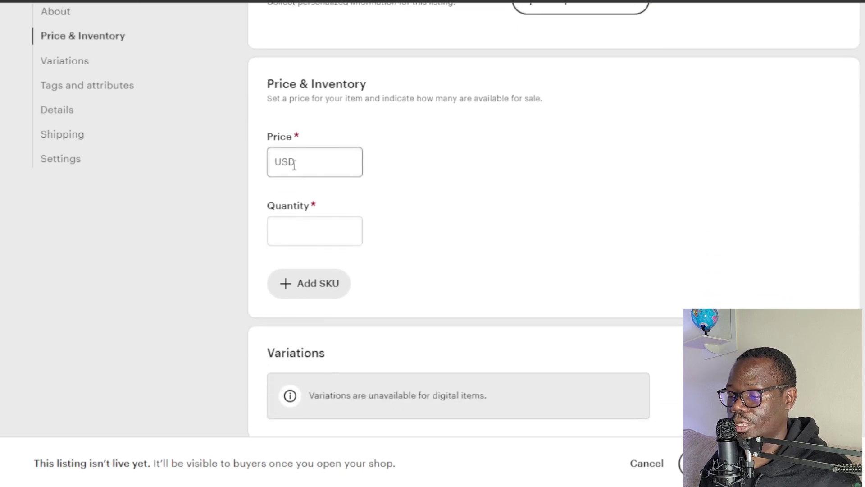
{"action": "left_click", "coordinate": [294, 164]}
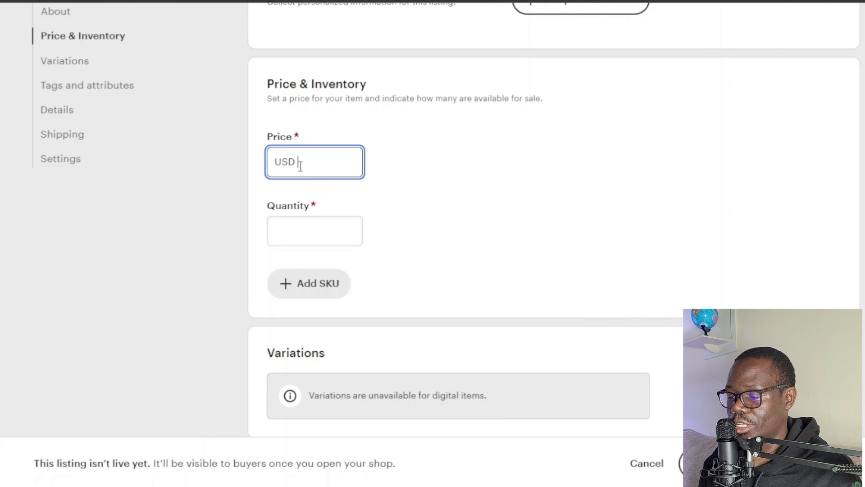
{"action": "type", "text": "5"}
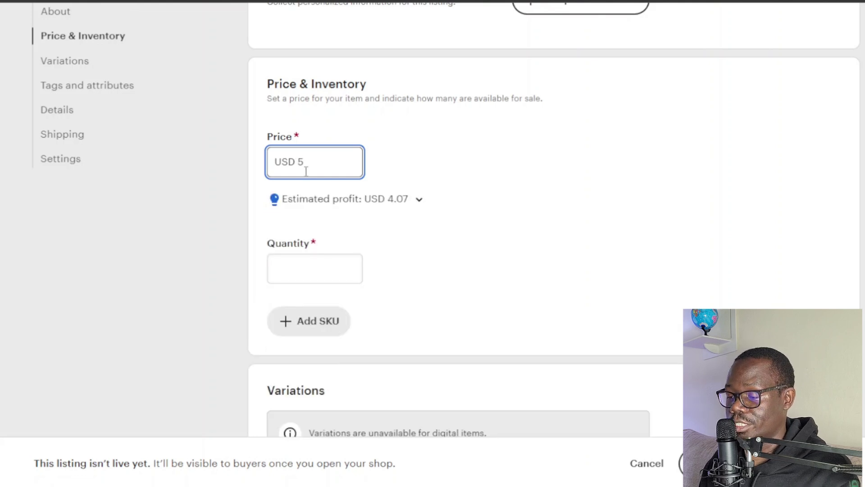
{"action": "scroll", "coordinate": [345, 231], "scroll_direction": "down", "scroll_amount": 2}
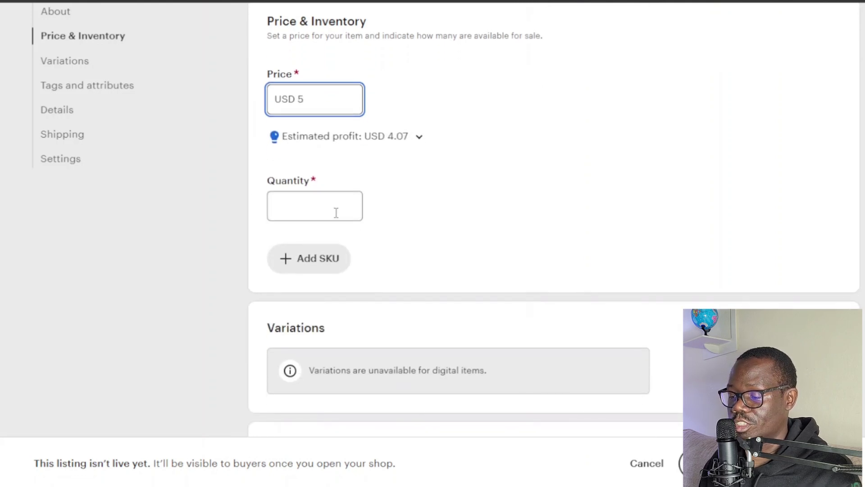
{"action": "left_click", "coordinate": [335, 212]}
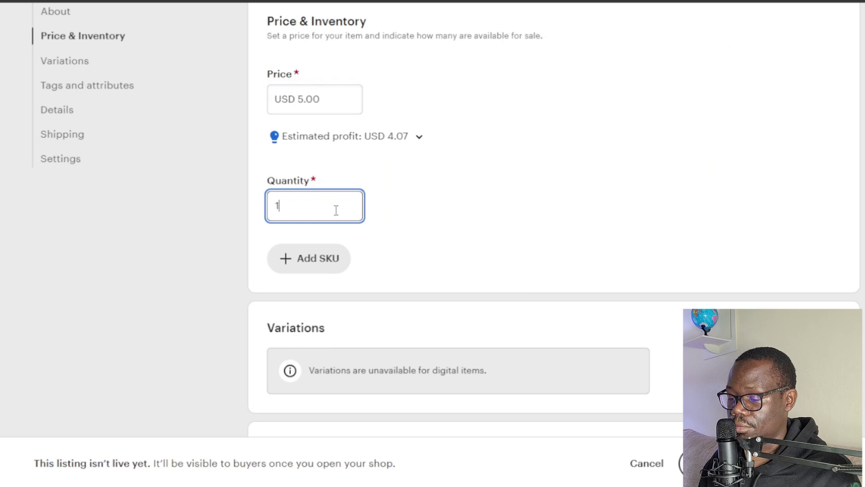
Review the listing's tags, attributes, core details, category, shipping and renewal settings, and save the listing to continue the shop setup.
{"action": "scroll", "coordinate": [336, 211], "scroll_direction": "down", "scroll_amount": 8}
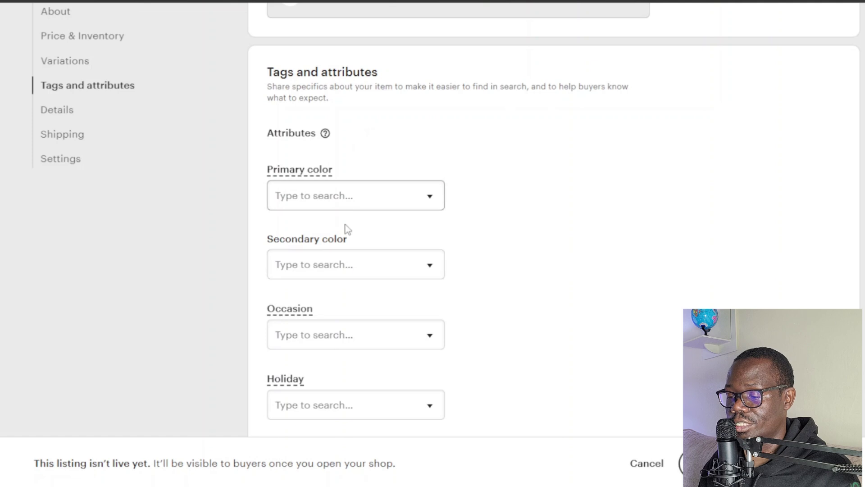
{"action": "scroll", "coordinate": [347, 228], "scroll_direction": "down", "scroll_amount": 4}
{"action": "scroll", "coordinate": [347, 230], "scroll_direction": "down", "scroll_amount": 8}
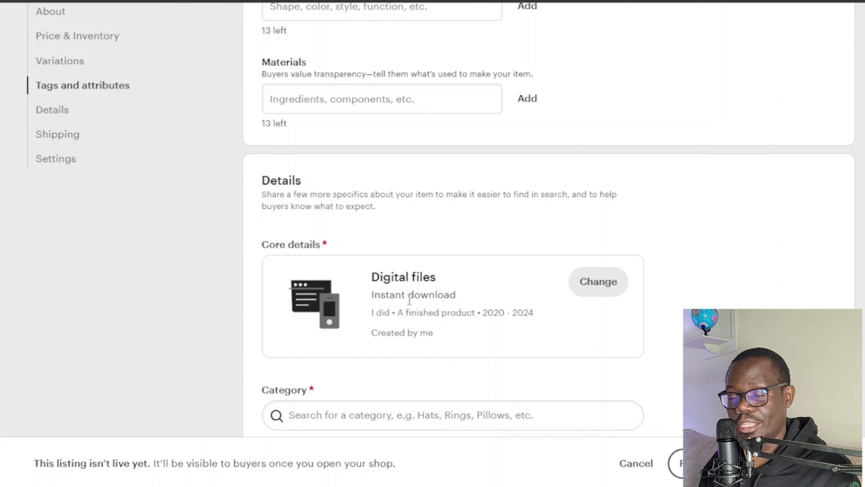
{"action": "scroll", "coordinate": [410, 299], "scroll_direction": "down", "scroll_amount": 5}
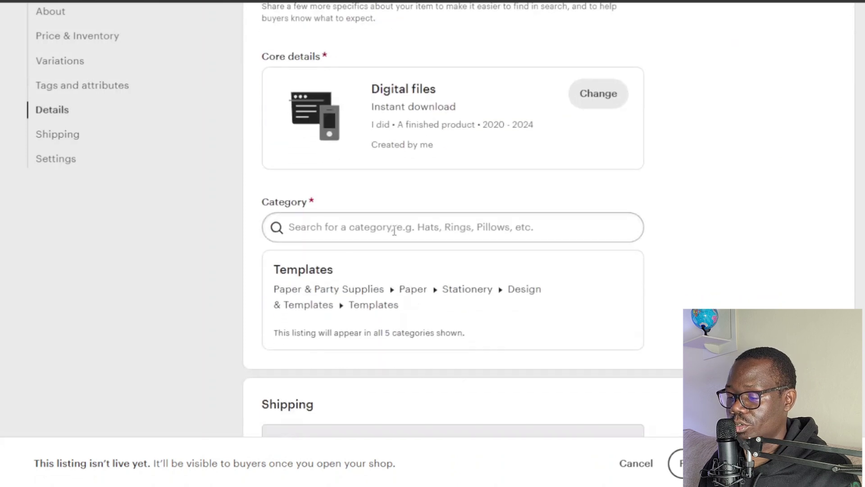
{"action": "scroll", "coordinate": [377, 234], "scroll_direction": "down", "scroll_amount": 10}
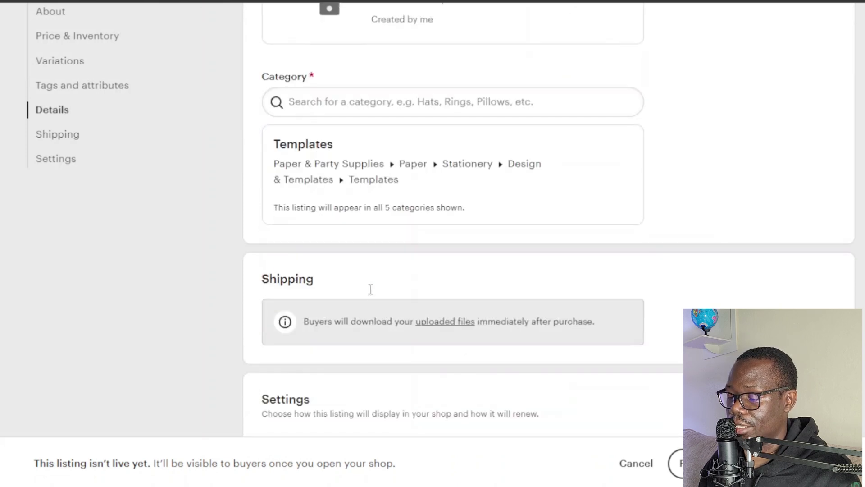
{"action": "scroll", "coordinate": [381, 282], "scroll_direction": "down", "scroll_amount": 3}
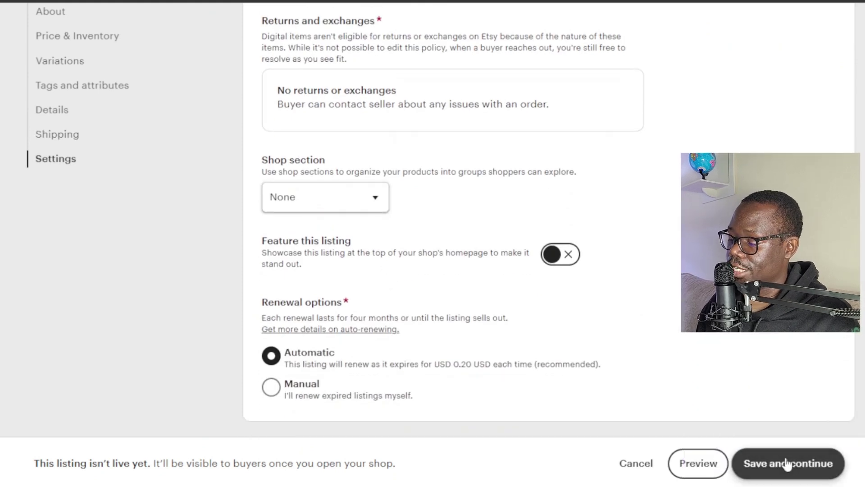
{"action": "left_click", "coordinate": [761, 465]}
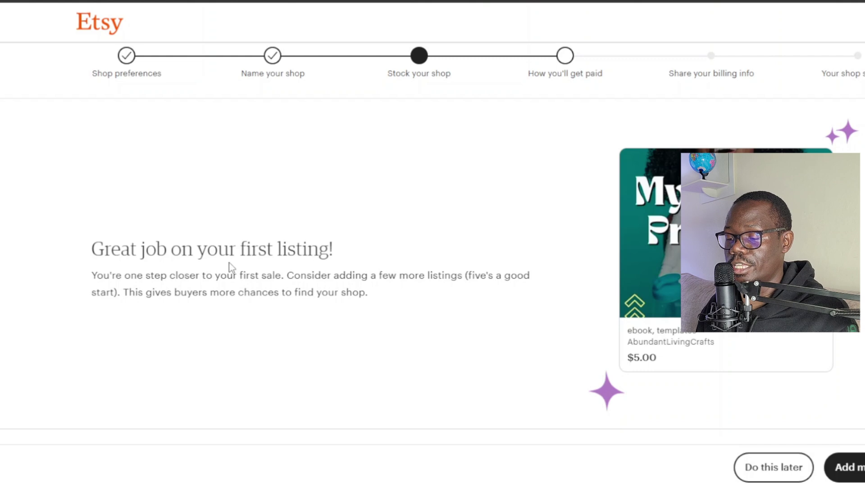
{"action": "mouse_move", "coordinate": [586, 230]}
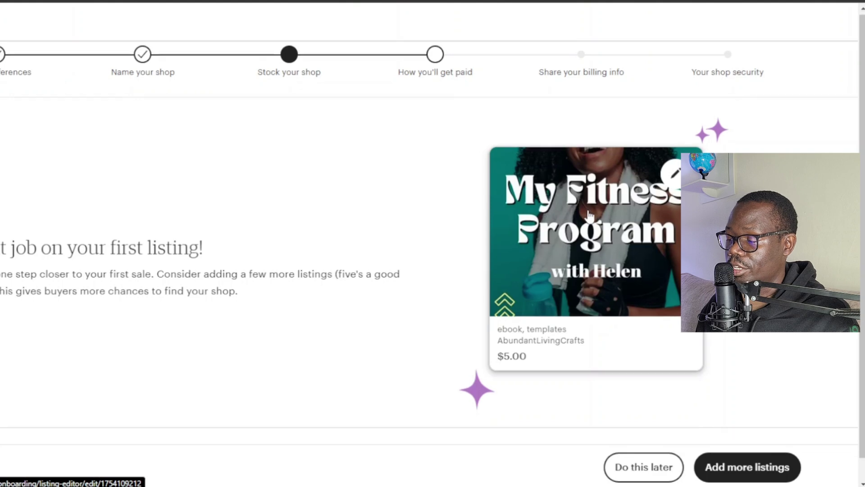
{"action": "scroll", "coordinate": [683, 149], "scroll_direction": "down", "scroll_amount": 1}
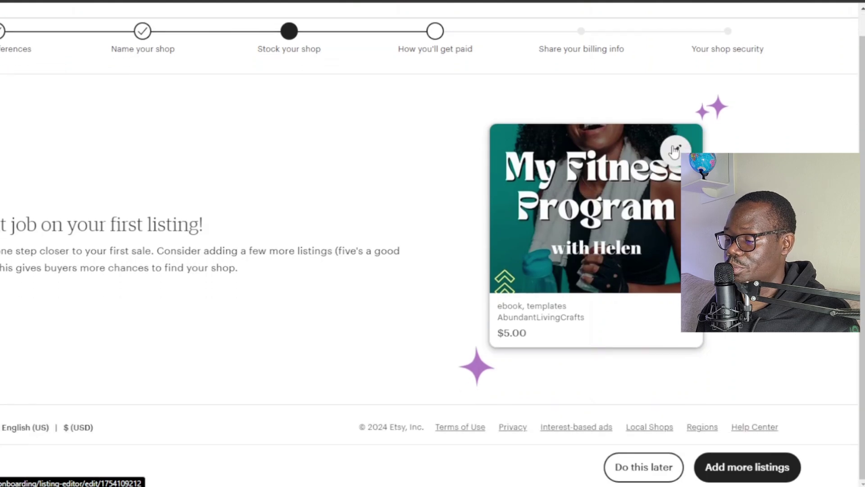